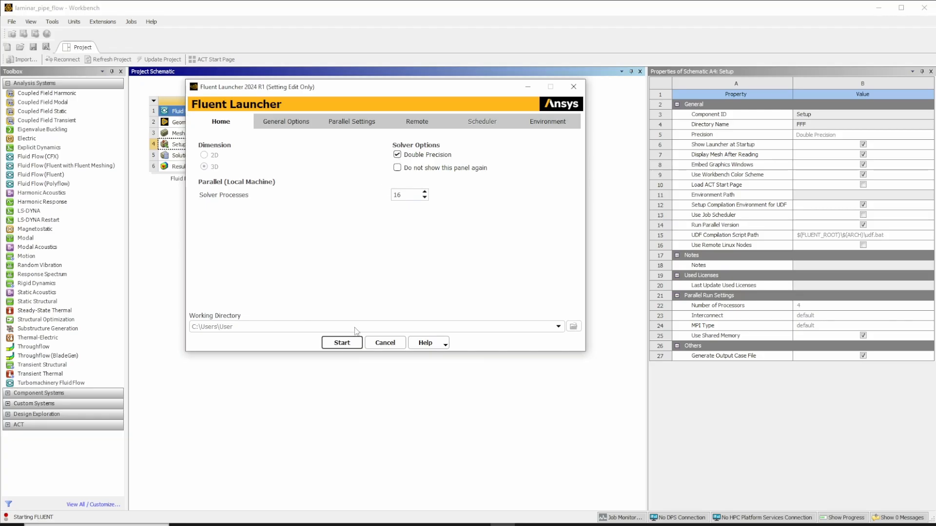
- Start the Fluent solver with double precision and 16 solver processes
{"action": "left_click", "coordinate": [343, 344]}
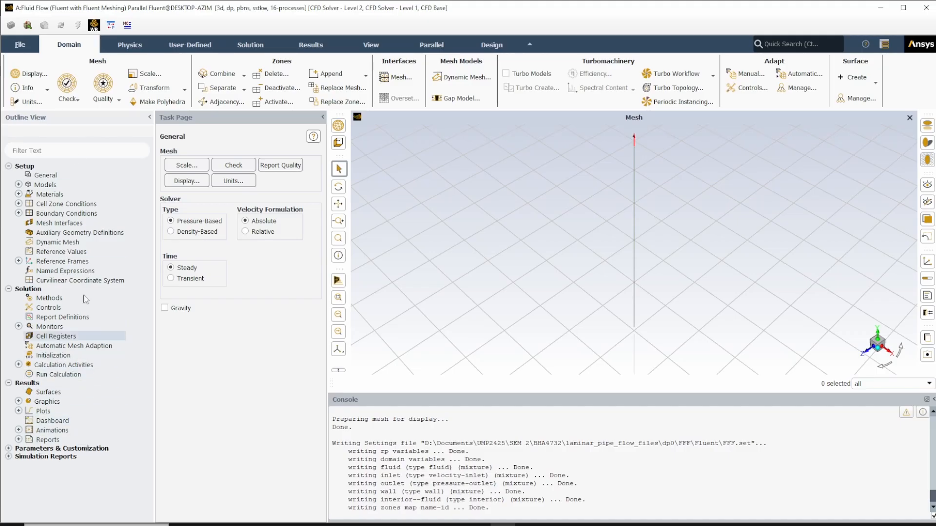
{"action": "left_click", "coordinate": [130, 44]}
{"action": "left_click", "coordinate": [186, 44]}
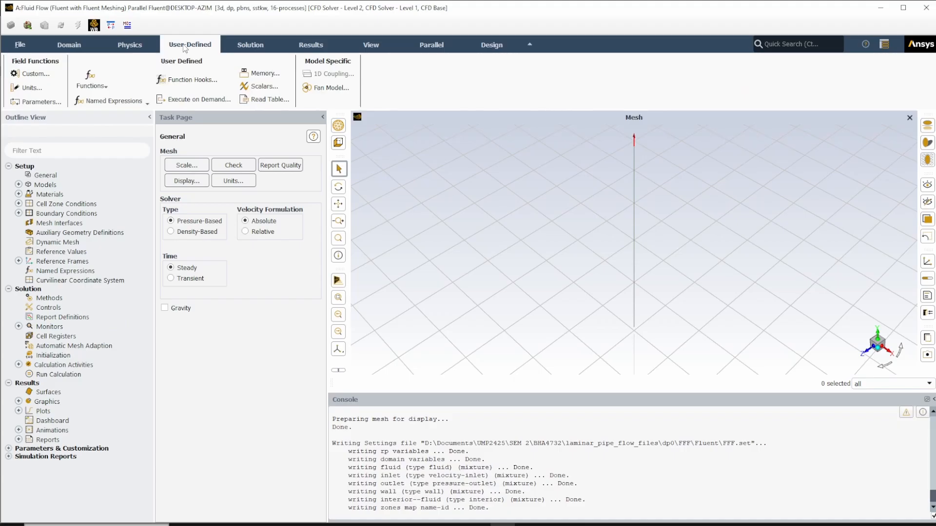
{"action": "left_click", "coordinate": [247, 45]}
{"action": "left_click", "coordinate": [312, 45]}
{"action": "left_click", "coordinate": [369, 45]}
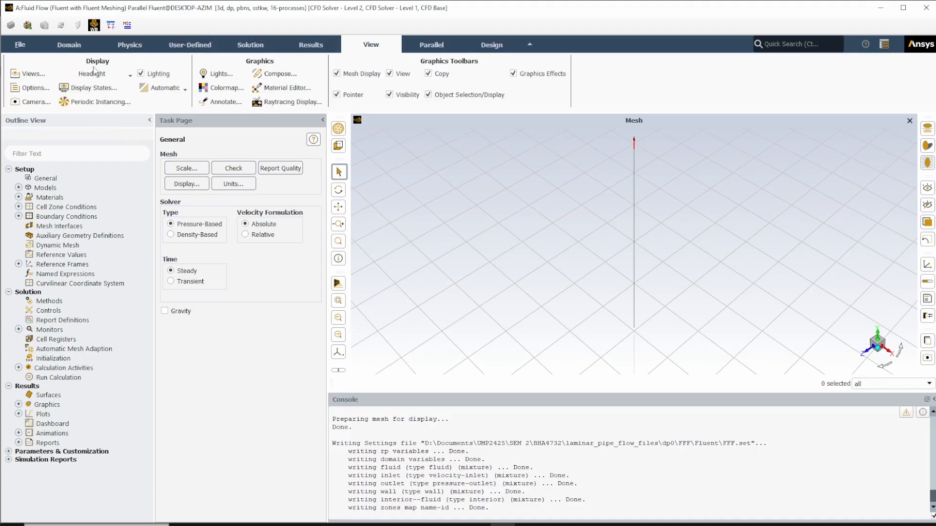
{"action": "left_click", "coordinate": [78, 45]}
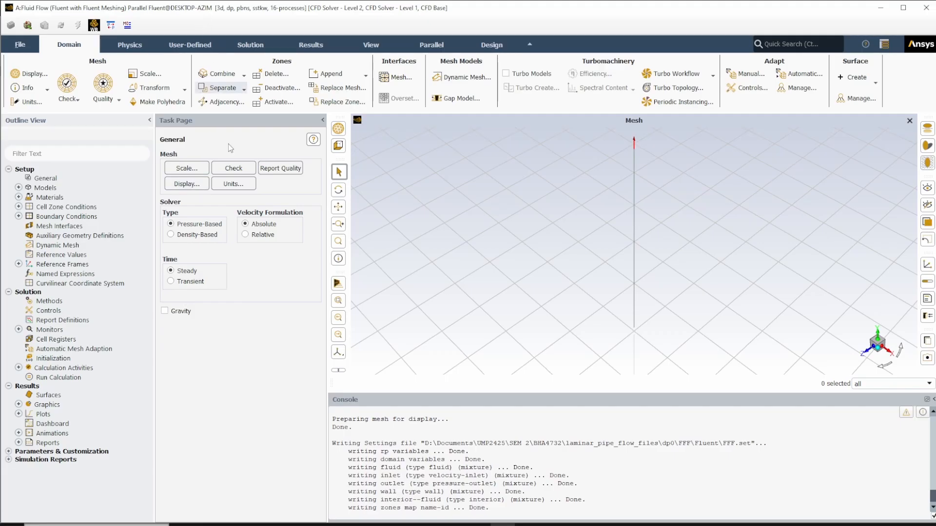
- Review the units available for acceleration, angle and area in the unit settings without changing them
{"action": "left_click", "coordinate": [231, 183]}
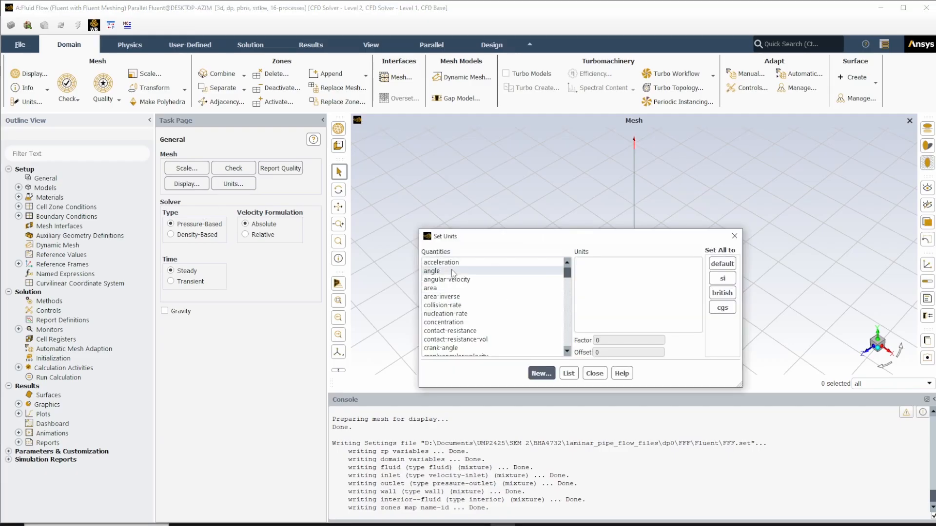
{"action": "left_click", "coordinate": [449, 264]}
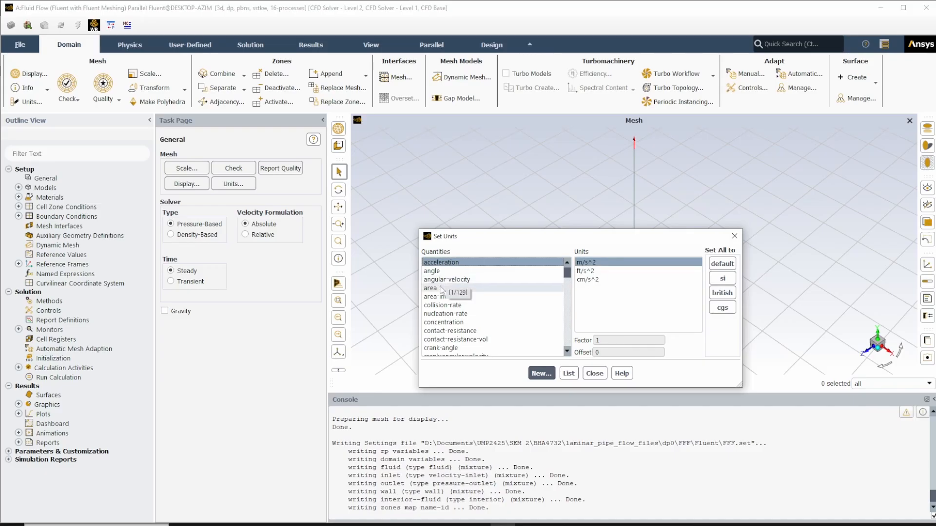
{"action": "left_click", "coordinate": [432, 271]}
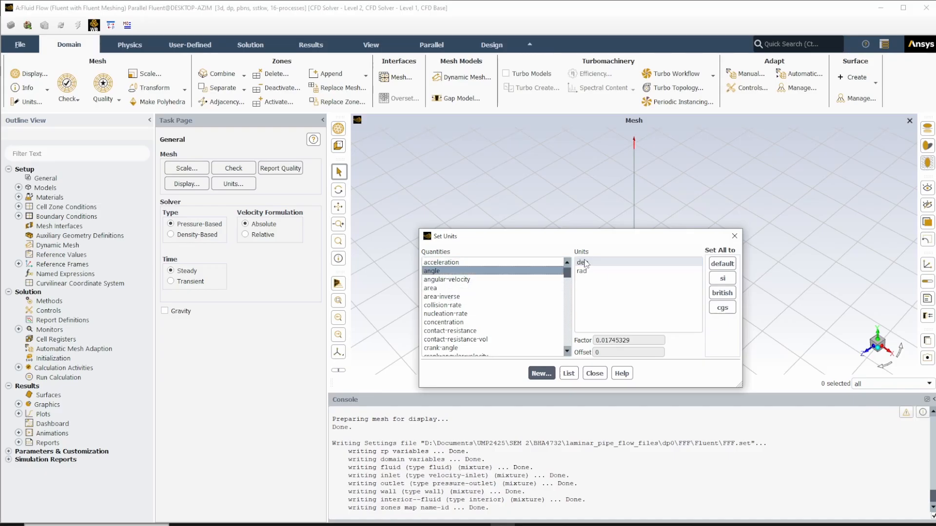
{"action": "left_click", "coordinate": [430, 287]}
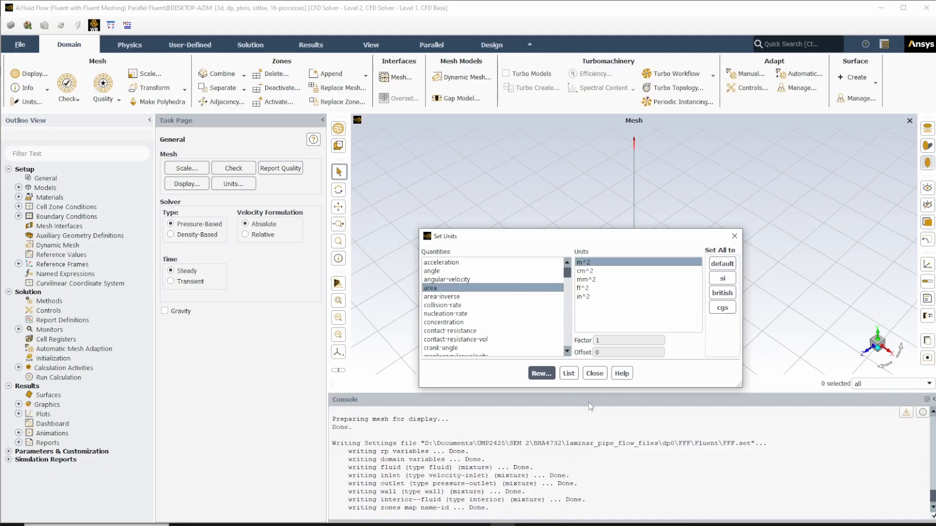
{"action": "left_click", "coordinate": [594, 374]}
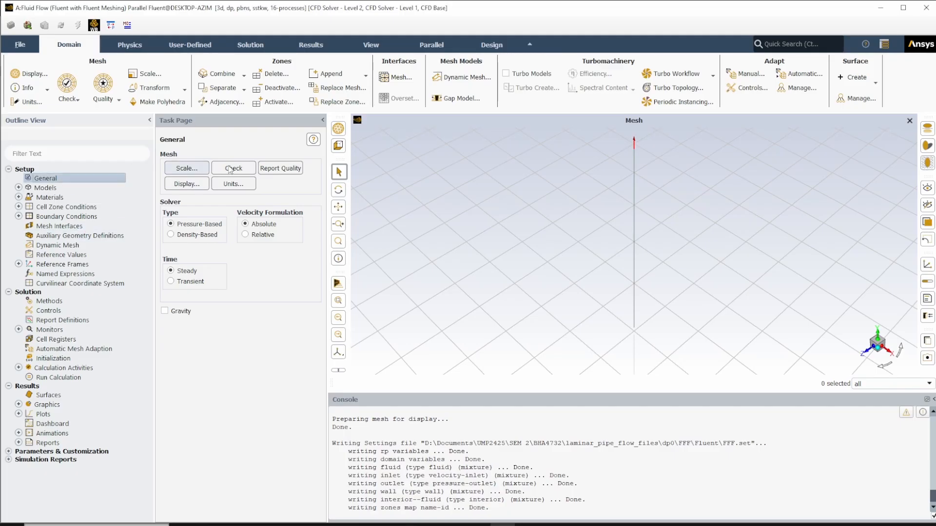
- Review the domain extents in the mesh scaling settings and run a mesh check on the pipe
{"action": "left_click", "coordinate": [202, 168]}
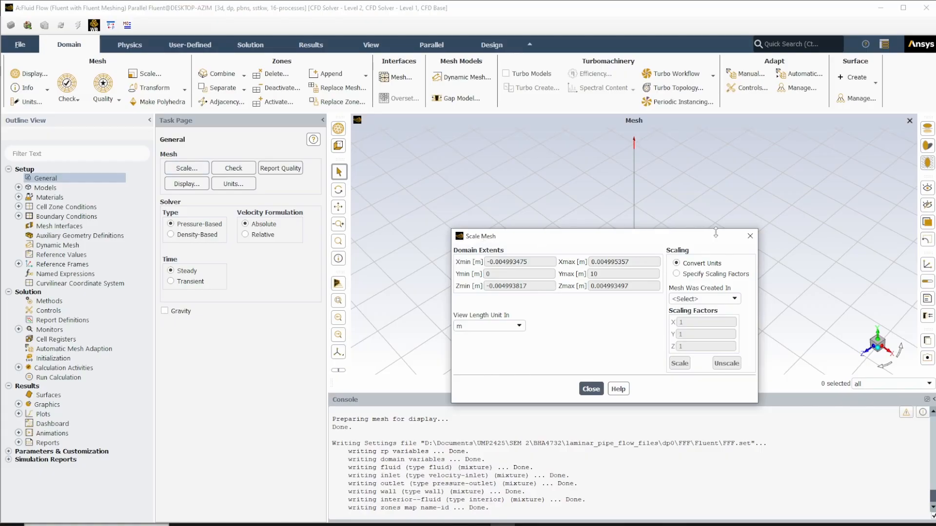
{"action": "left_click", "coordinate": [750, 237]}
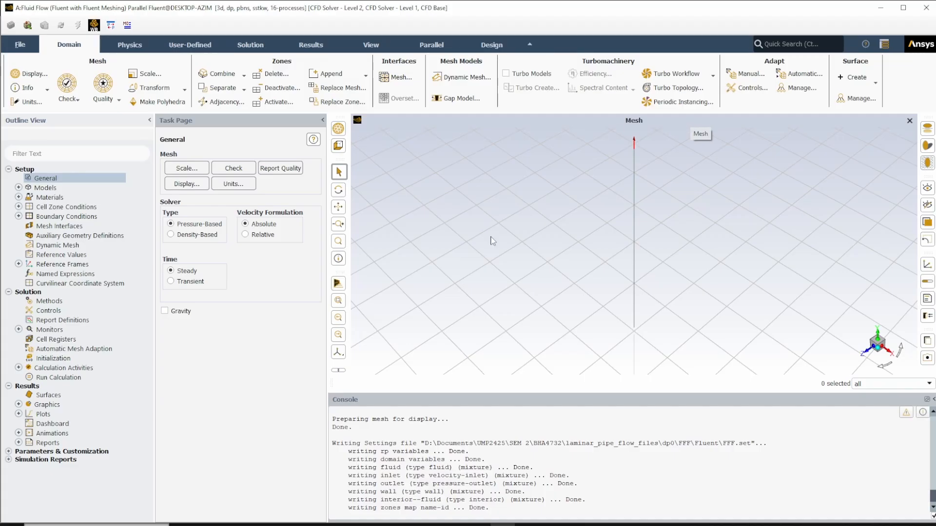
{"action": "left_click", "coordinate": [234, 169]}
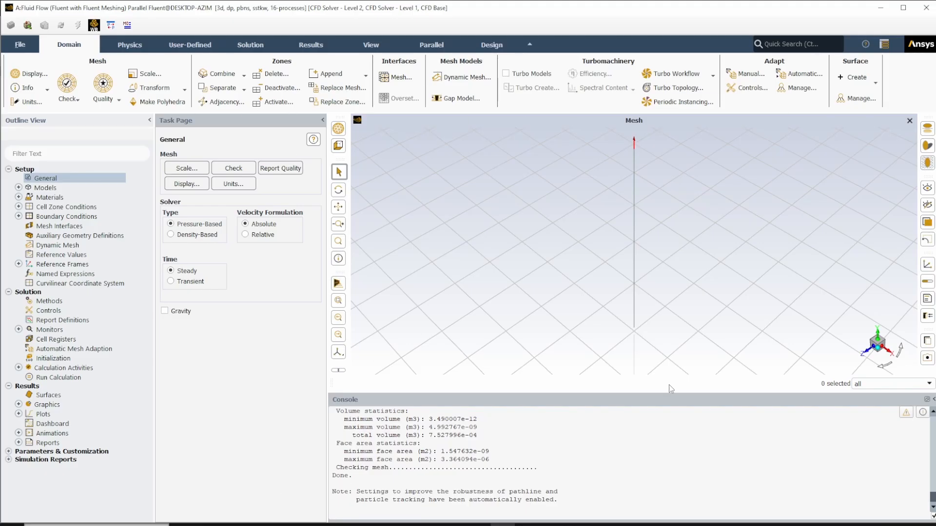
{"action": "scroll", "coordinate": [643, 204], "scroll_direction": "up", "scroll_amount": 5}
{"action": "scroll", "coordinate": [645, 205], "scroll_direction": "up", "scroll_amount": 5}
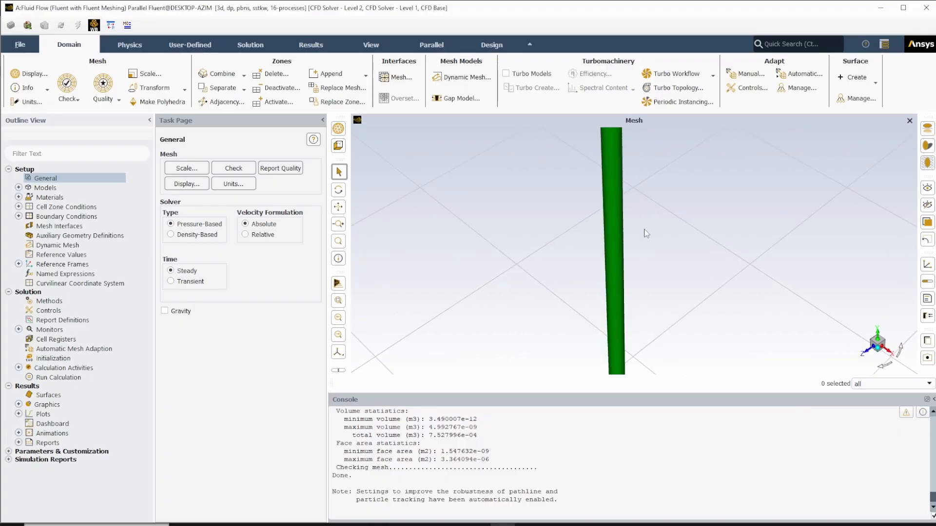
{"action": "scroll", "coordinate": [621, 298], "scroll_direction": "down", "scroll_amount": 5}
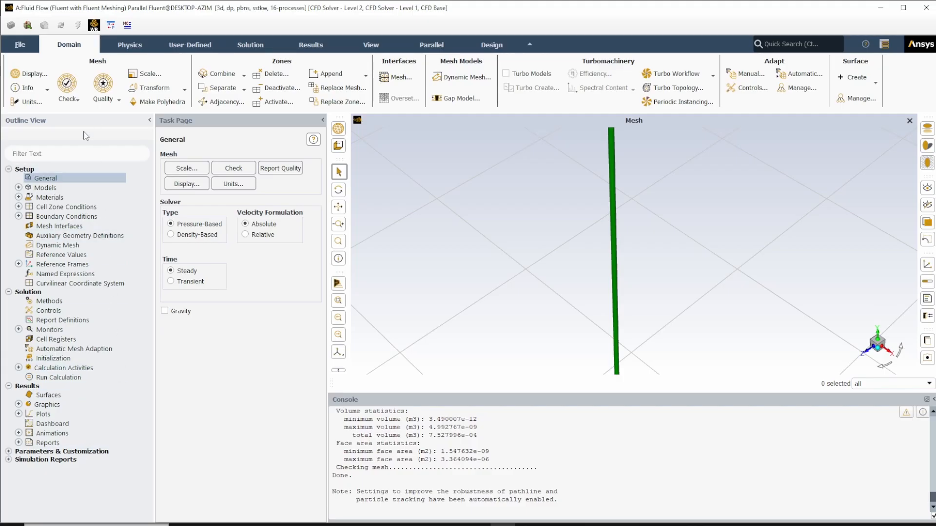
- Set the viscous model to Laminar
{"action": "left_click", "coordinate": [57, 177]}
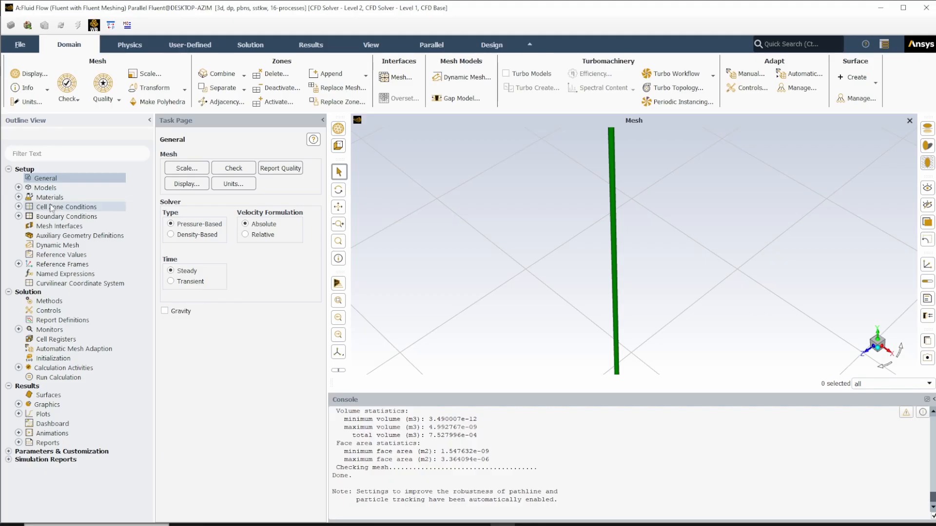
{"action": "left_click", "coordinate": [43, 189]}
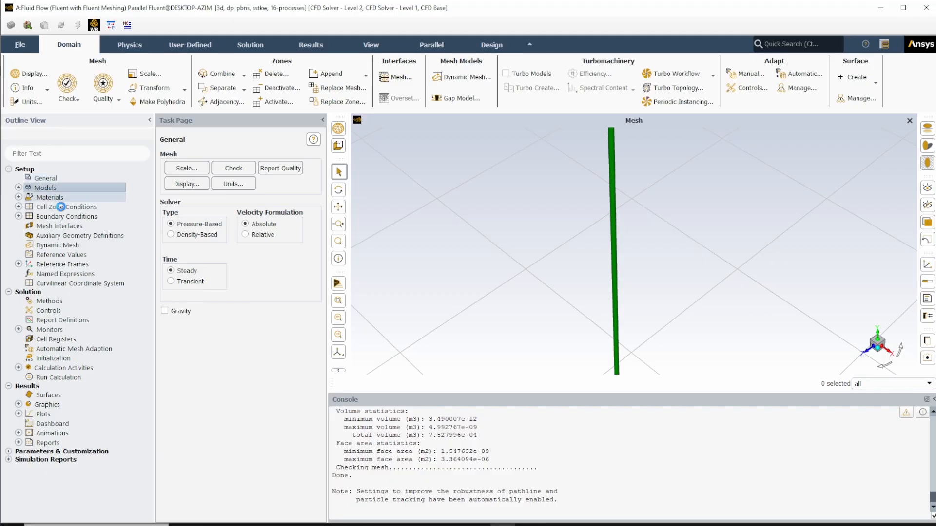
{"action": "left_click", "coordinate": [19, 188]}
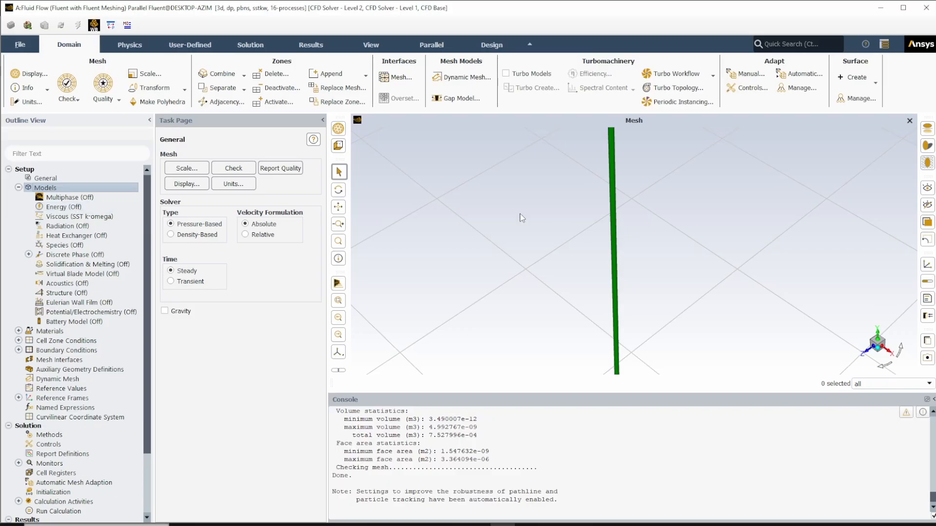
{"action": "double_click", "coordinate": [74, 217]}
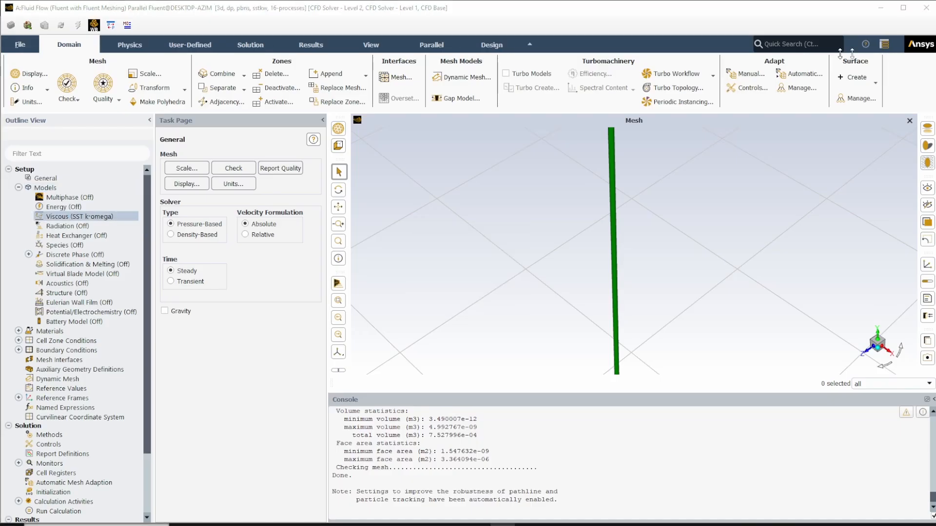
{"action": "left_click_drag", "start_coordinate": [843, 73], "coordinate": [309, 55]}
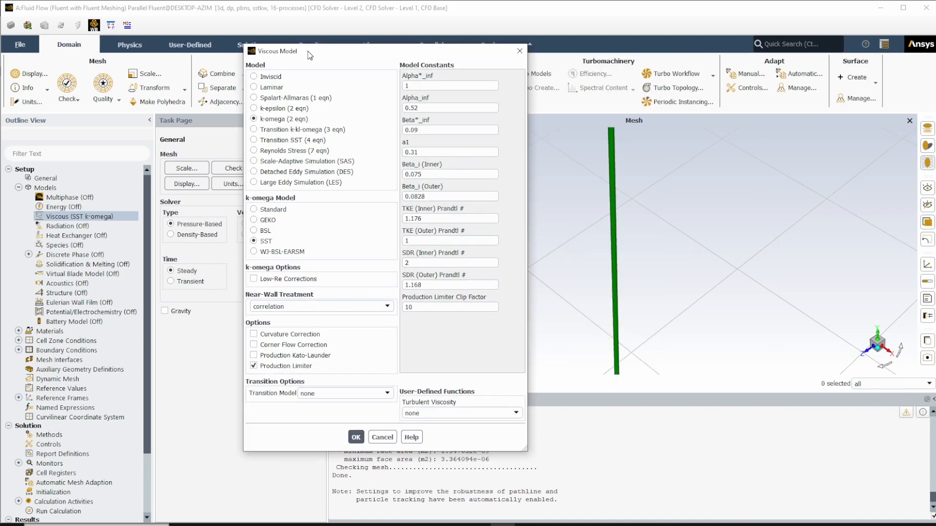
{"action": "left_click", "coordinate": [253, 87]}
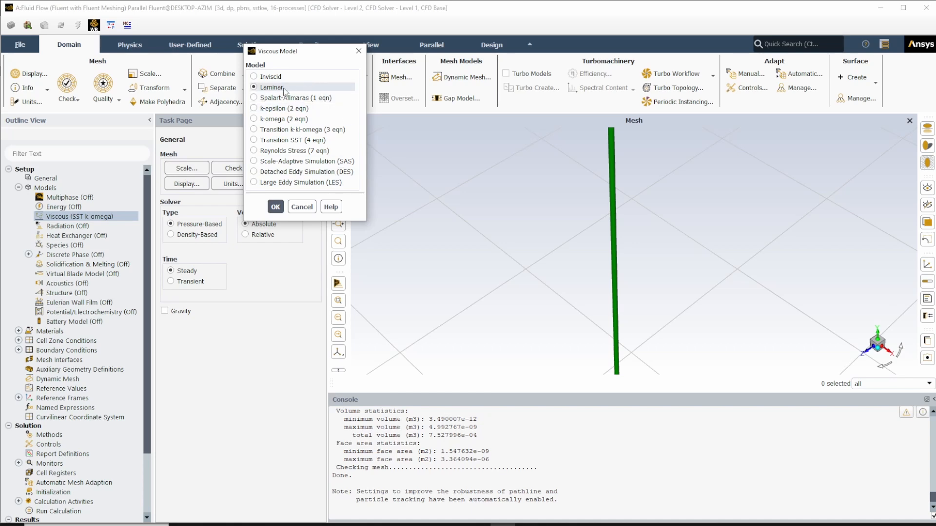
{"action": "left_click", "coordinate": [276, 206]}
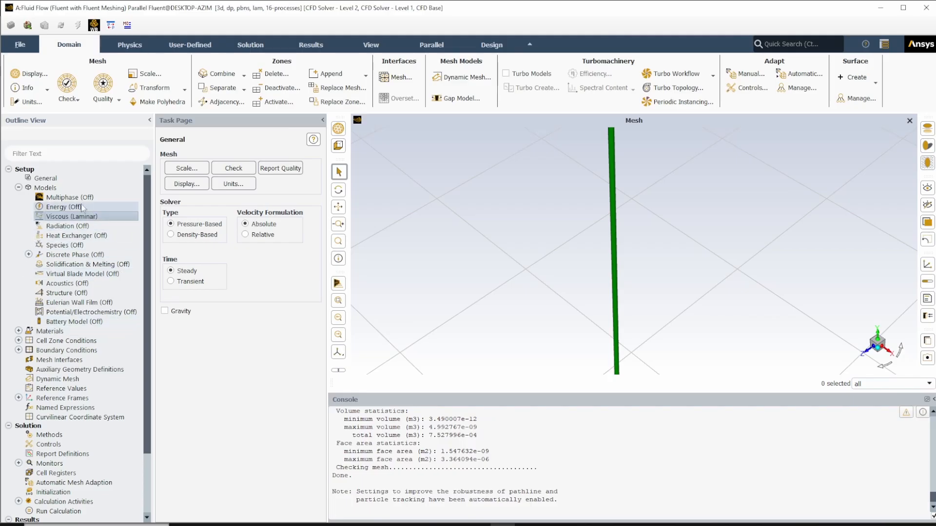
{"action": "left_click", "coordinate": [19, 188]}
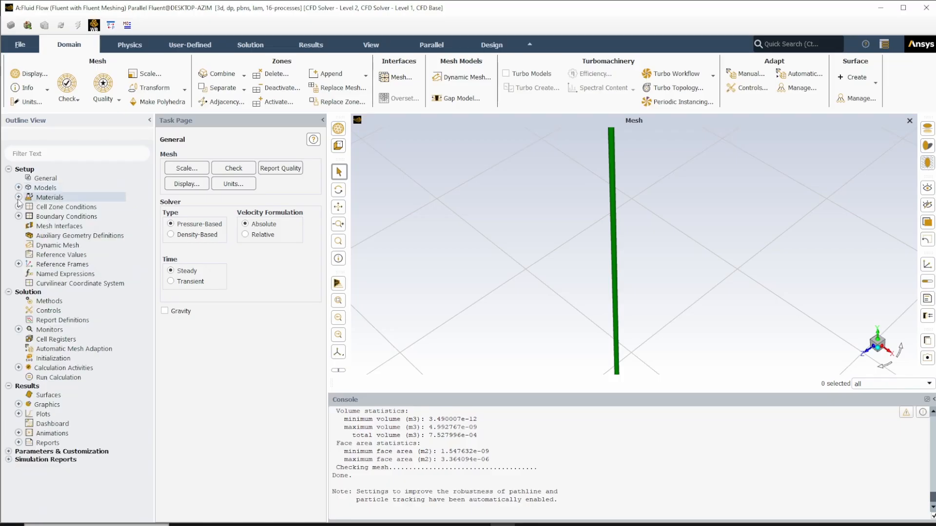
- Open the editor for fluid materials and look through the Fluent fluid materials available in the case
{"action": "left_click", "coordinate": [19, 198]}
{"action": "left_click", "coordinate": [29, 207]}
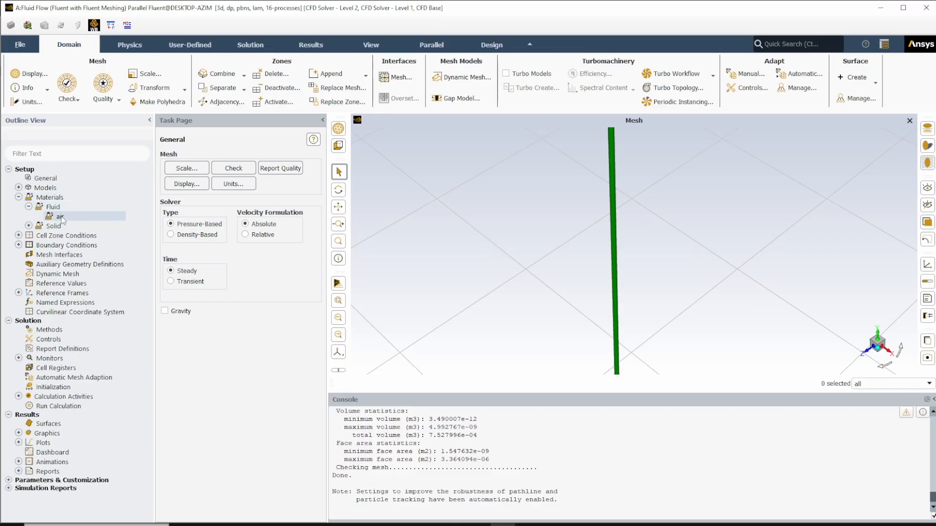
{"action": "double_click", "coordinate": [58, 198]}
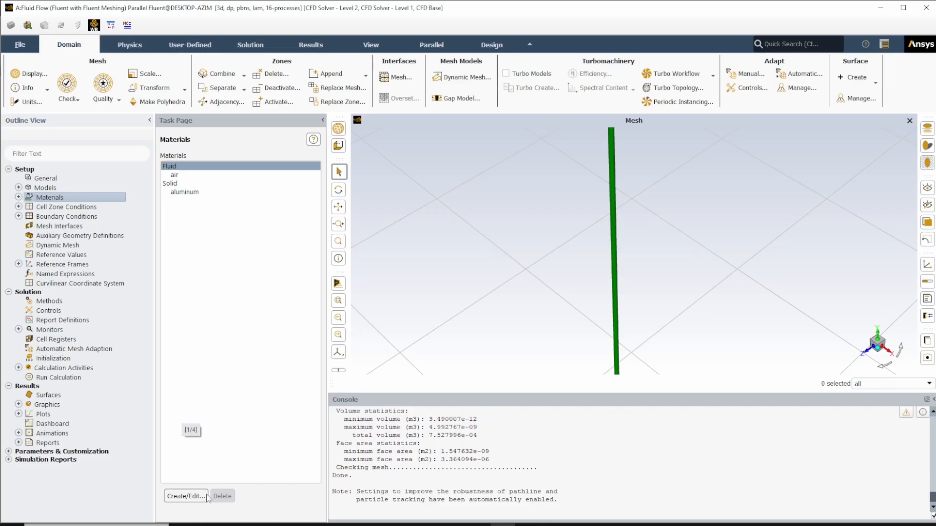
{"action": "left_click", "coordinate": [190, 498]}
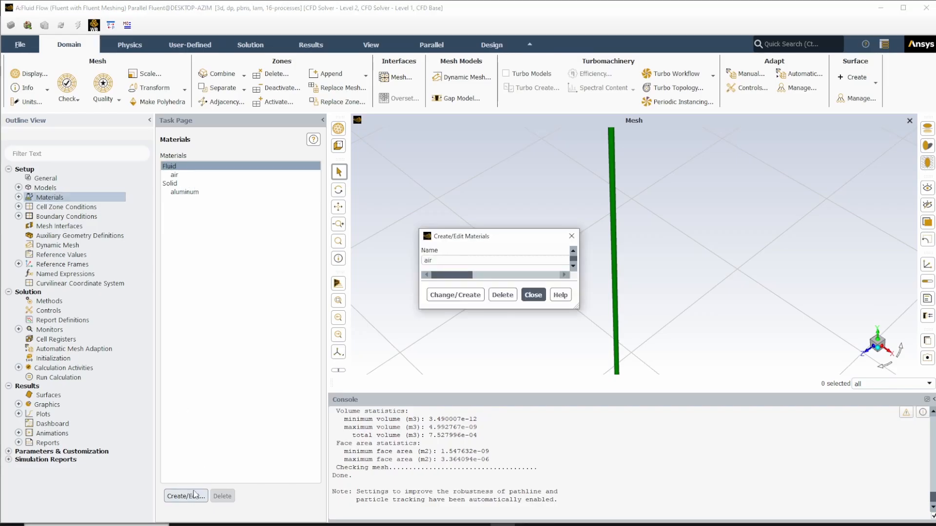
{"action": "left_click_drag", "start_coordinate": [594, 238], "coordinate": [508, 163]}
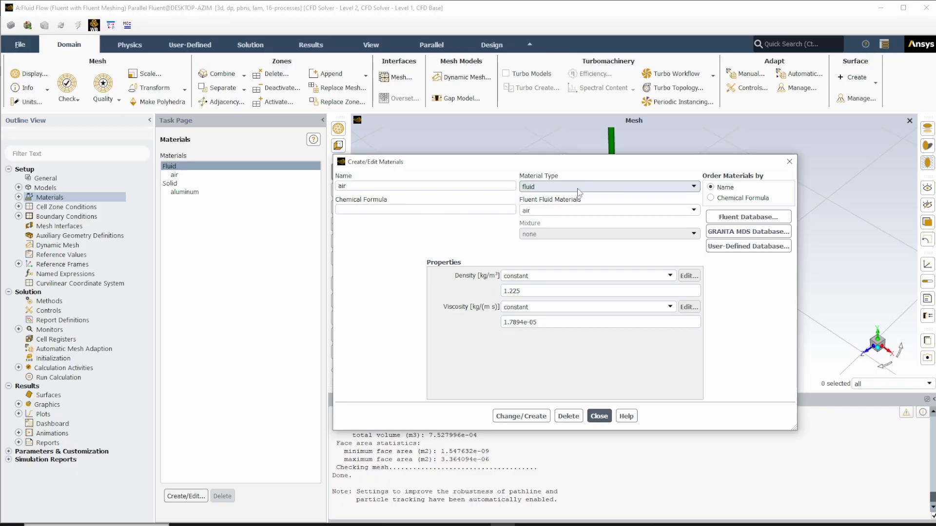
{"action": "left_click", "coordinate": [539, 209]}
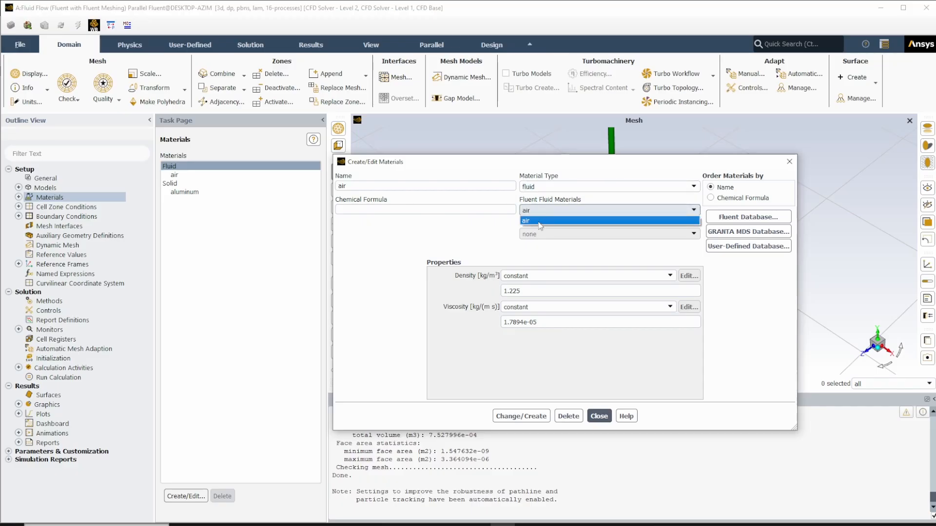
{"action": "left_click", "coordinate": [540, 222]}
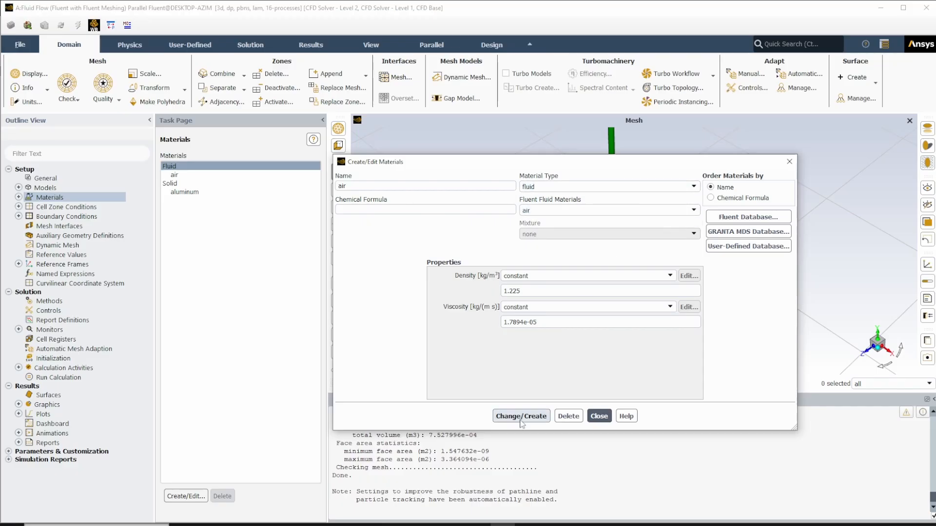
- Copy water-liquid (h2o<l>) from the Fluent database into the case's fluid materials and apply the material settings
{"action": "left_click", "coordinate": [747, 218]}
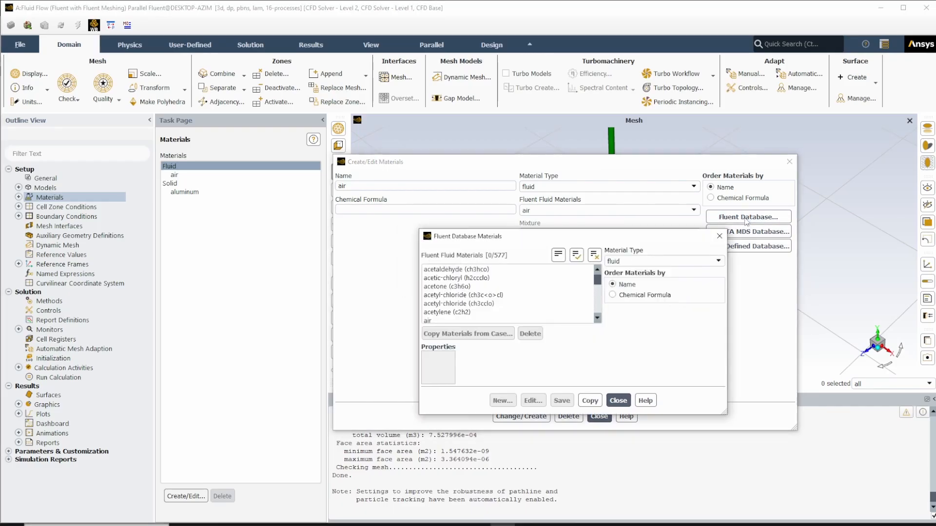
{"action": "scroll", "coordinate": [507, 297], "scroll_direction": "down", "scroll_amount": 20}
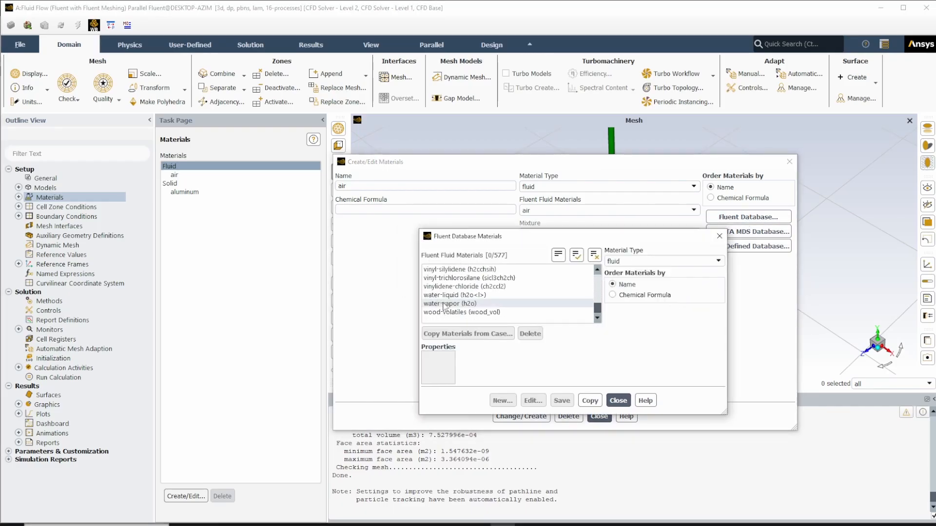
{"action": "left_click", "coordinate": [454, 295]}
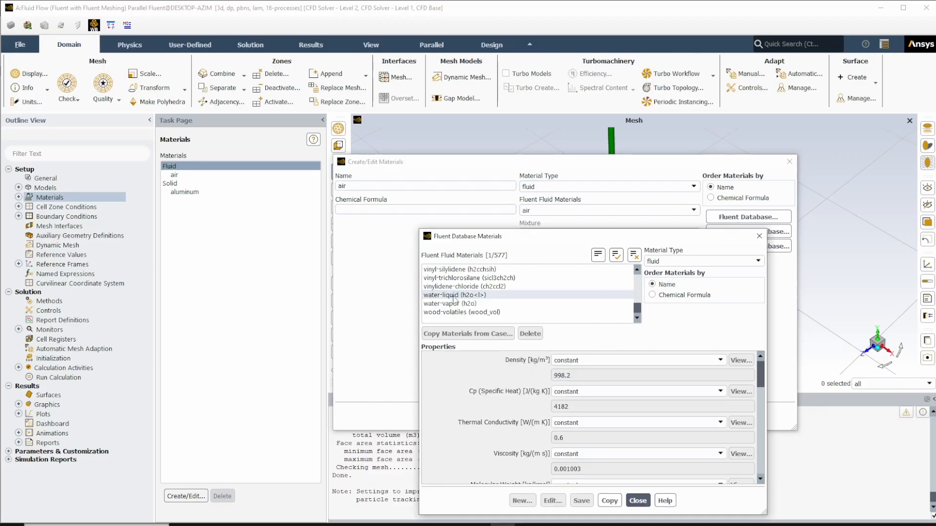
{"action": "left_click_drag", "start_coordinate": [487, 237], "coordinate": [470, 151]}
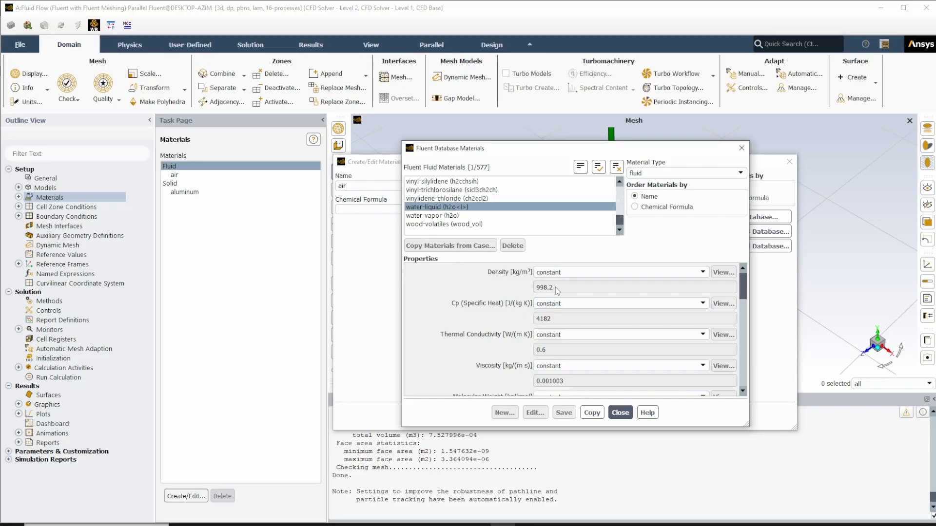
{"action": "mouse_move", "coordinate": [744, 287]}
{"action": "left_mouse_down"}
{"action": "mouse_move", "coordinate": [748, 329]}
{"action": "mouse_move", "coordinate": [747, 270]}
{"action": "left_mouse_up"}
{"action": "left_click", "coordinate": [591, 413]}
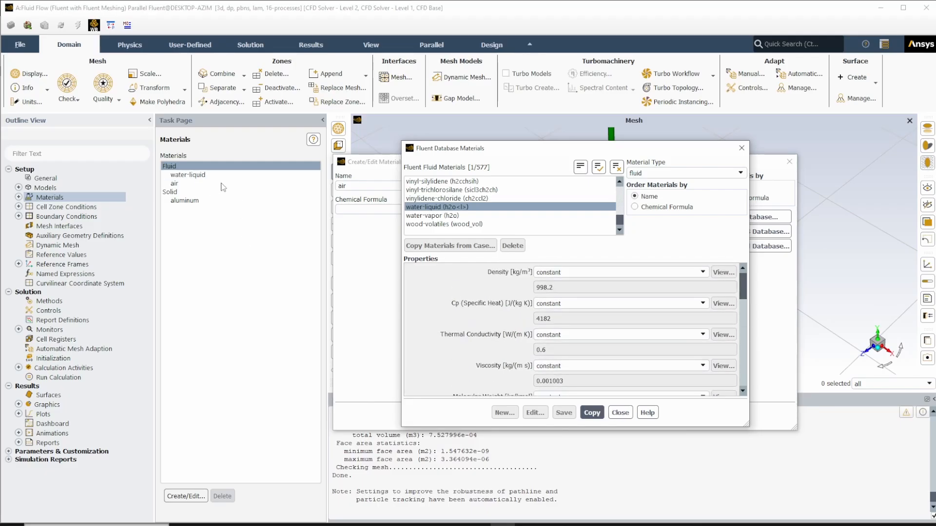
{"action": "left_click", "coordinate": [620, 413]}
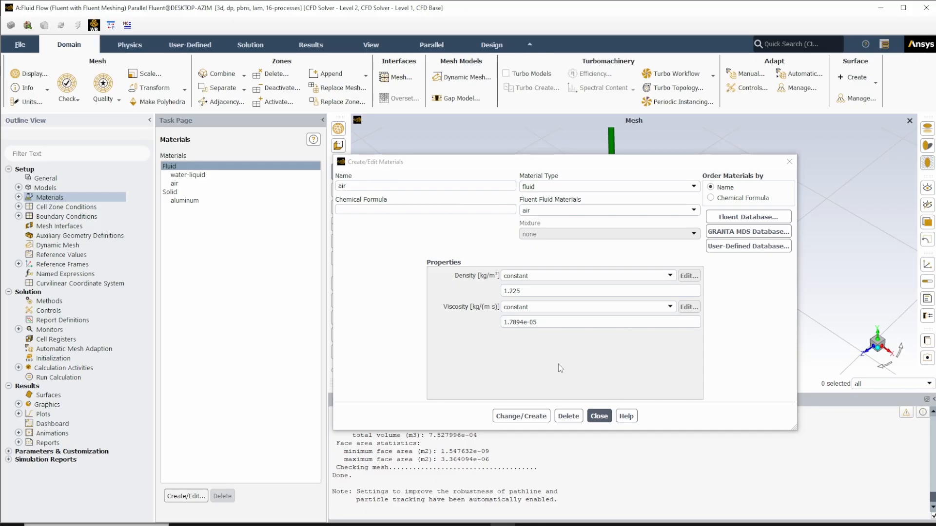
{"action": "left_click", "coordinate": [527, 419]}
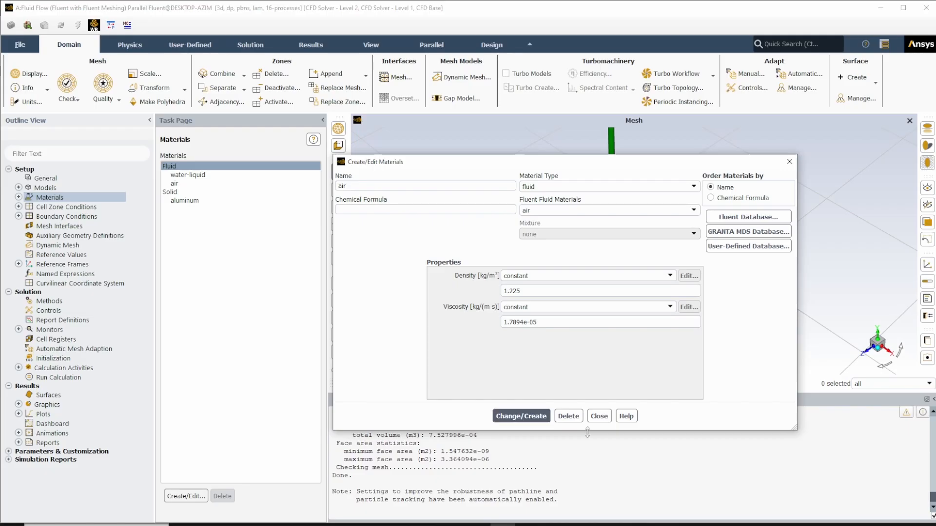
- Close the materials editor and assign water-liquid as the material of the fluid cell zone
{"action": "left_click", "coordinate": [604, 421]}
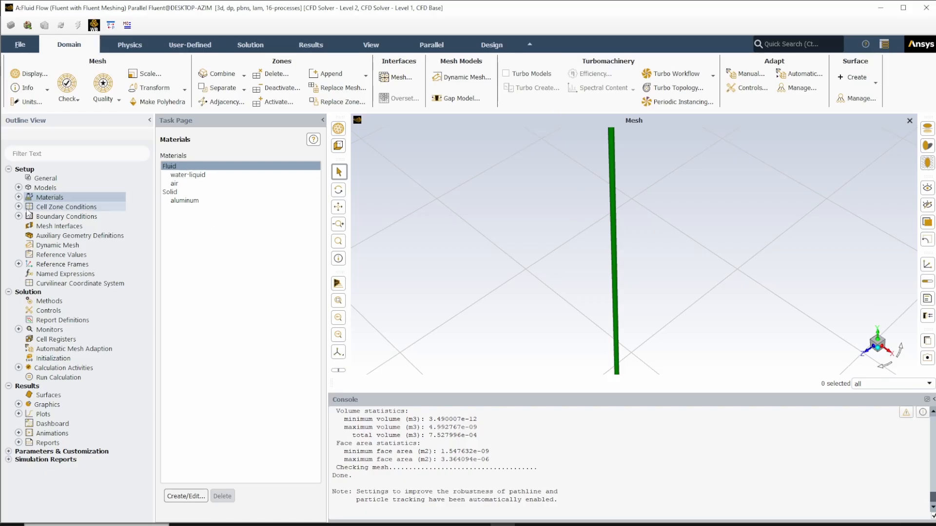
{"action": "double_click", "coordinate": [57, 210]}
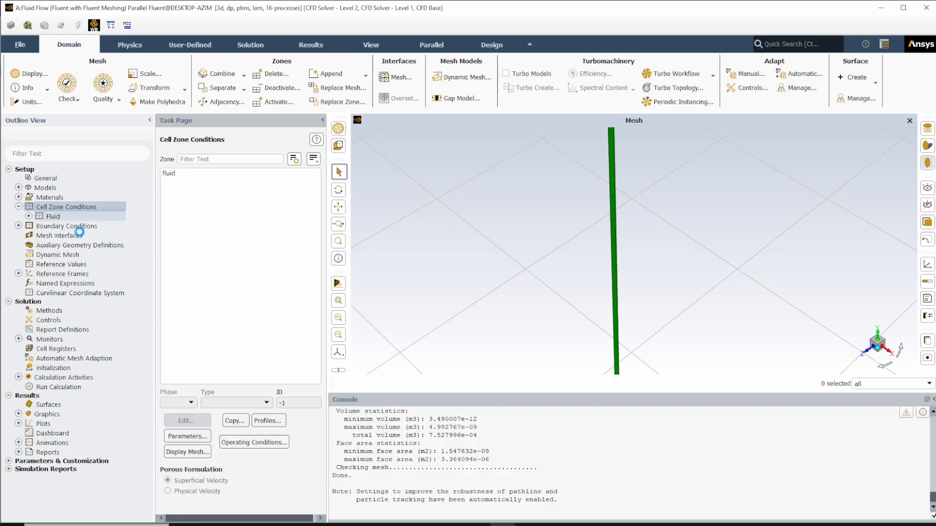
{"action": "double_click", "coordinate": [53, 216]}
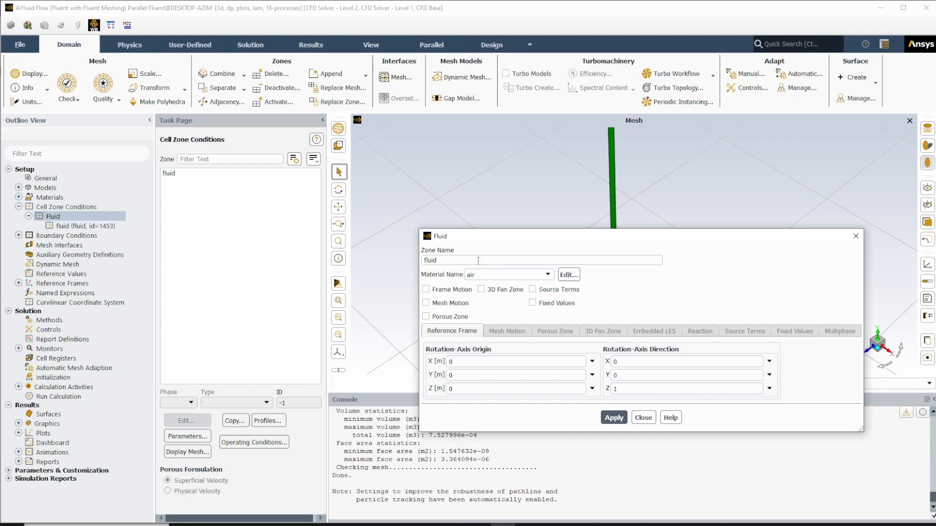
{"action": "left_click_drag", "start_coordinate": [480, 246], "coordinate": [358, 171]}
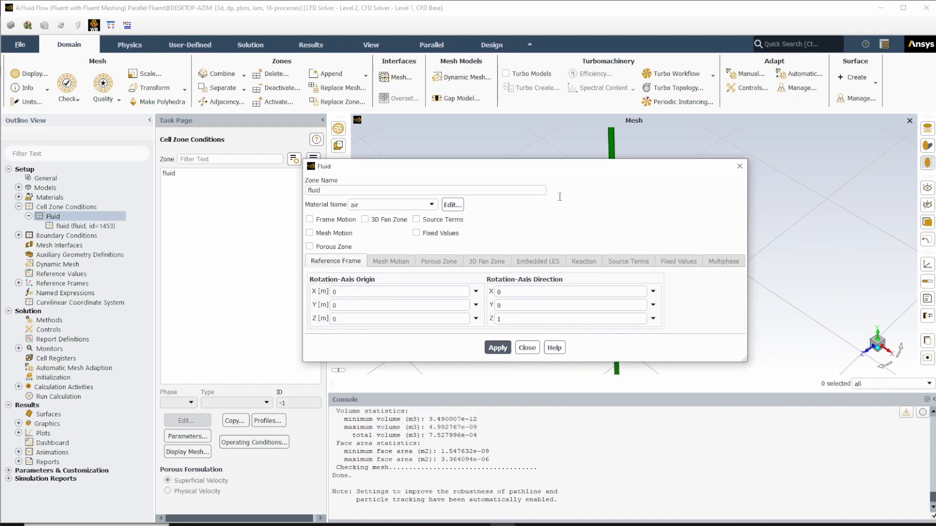
{"action": "left_click", "coordinate": [359, 207]}
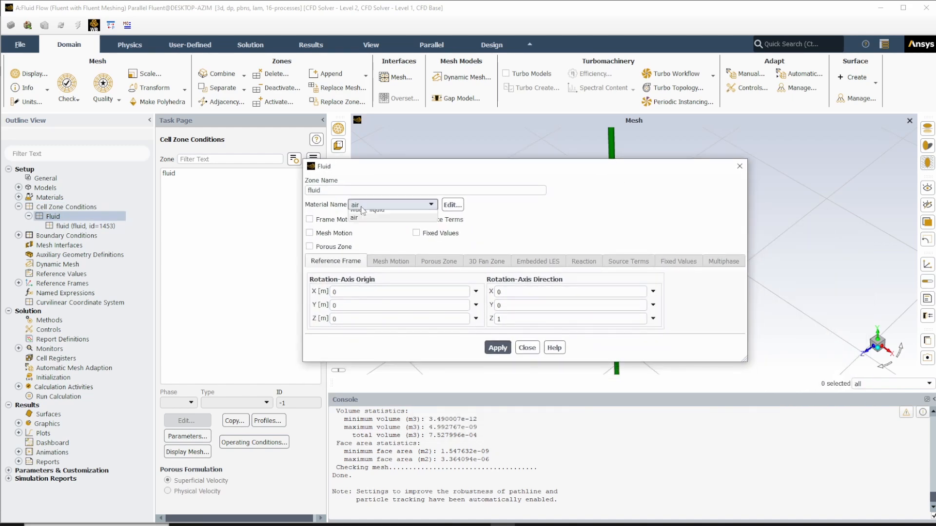
{"action": "left_click", "coordinate": [365, 213]}
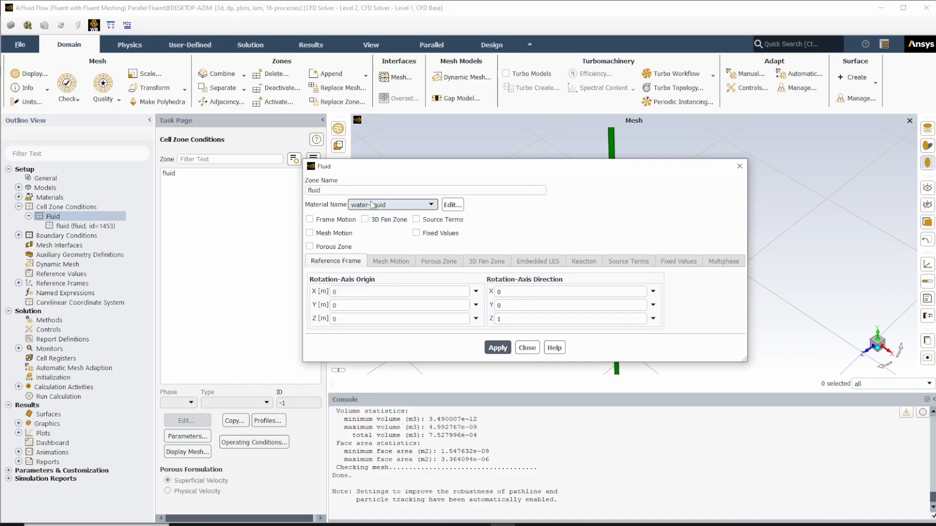
{"action": "left_click", "coordinate": [507, 348]}
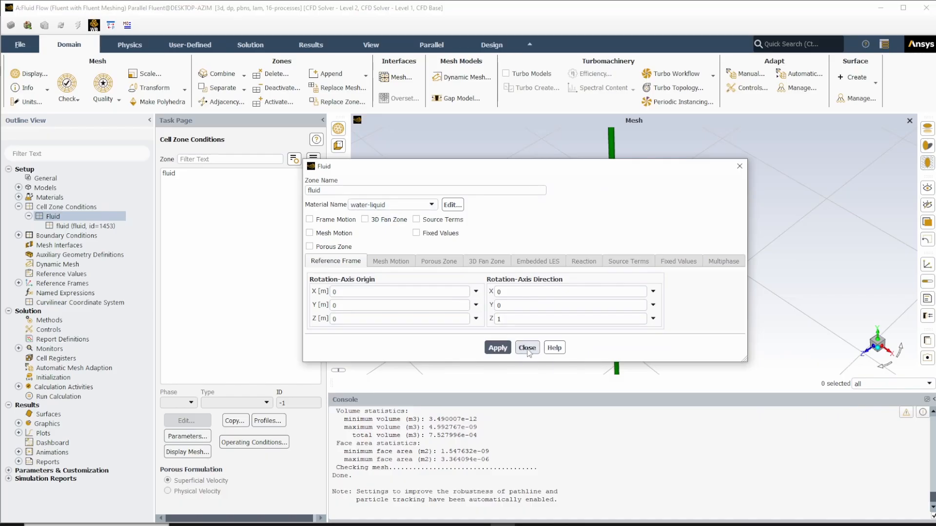
{"action": "left_click", "coordinate": [527, 348]}
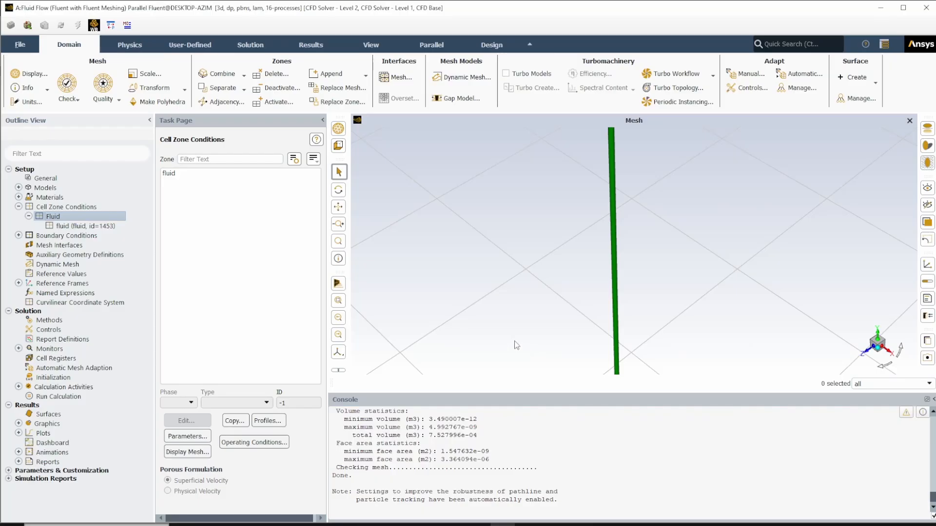
- Reopen the settings of the individual fluid zone to check its assigned material, and reapply them
{"action": "left_click", "coordinate": [169, 174]}
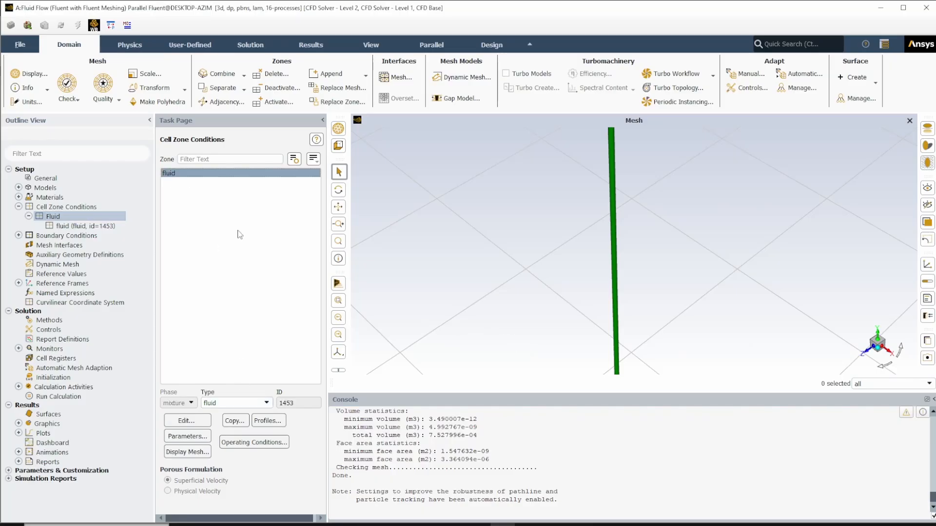
{"action": "left_click", "coordinate": [103, 226]}
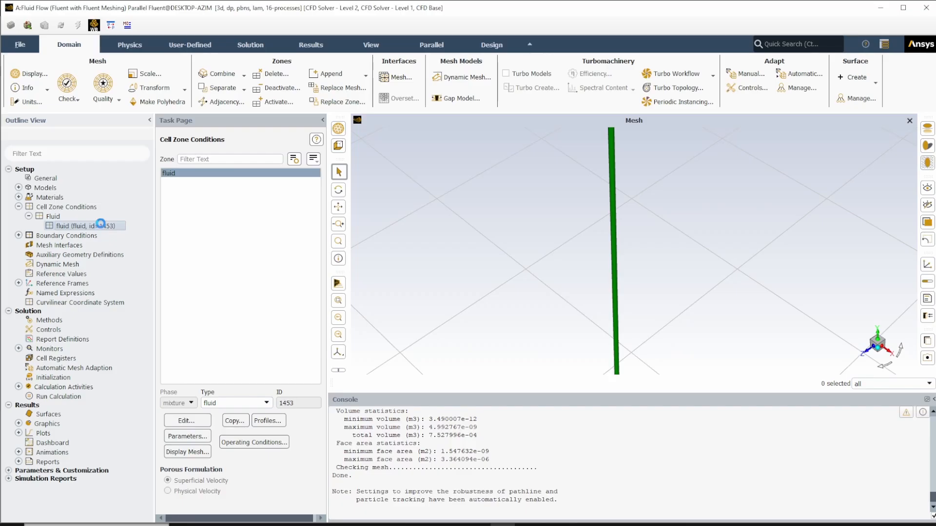
{"action": "double_click", "coordinate": [103, 226]}
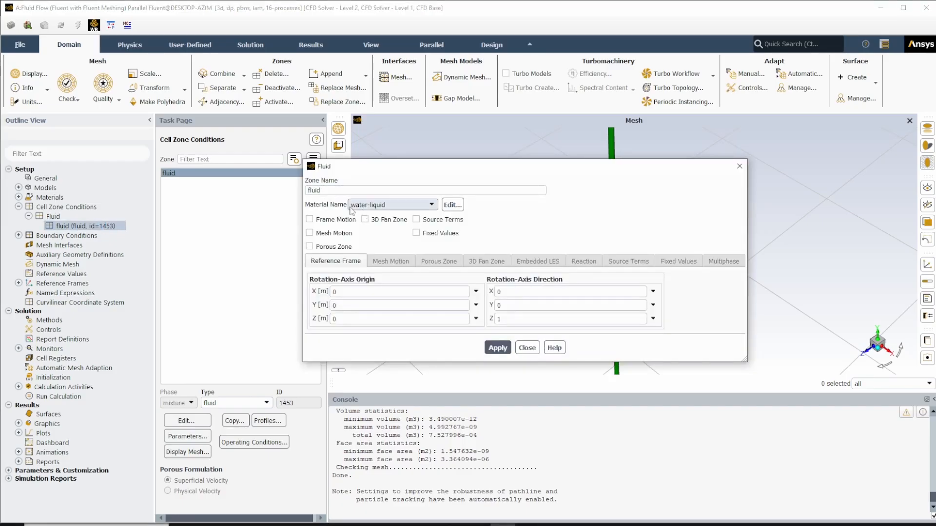
{"action": "left_click", "coordinate": [497, 348]}
{"action": "left_click", "coordinate": [527, 348]}
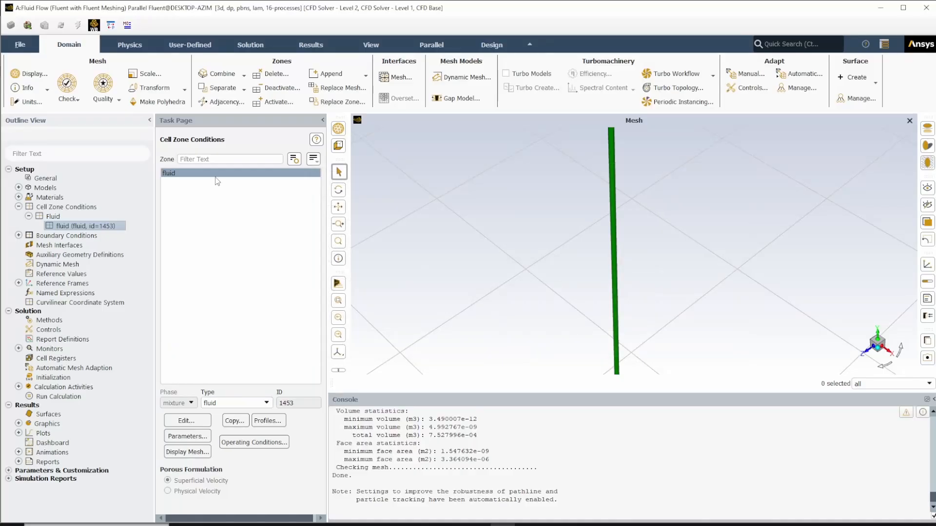
- Delete air from the case's fluid materials and collapse the expanded materials and cell zone branches
{"action": "left_click", "coordinate": [18, 197]}
{"action": "right_click", "coordinate": [64, 218]}
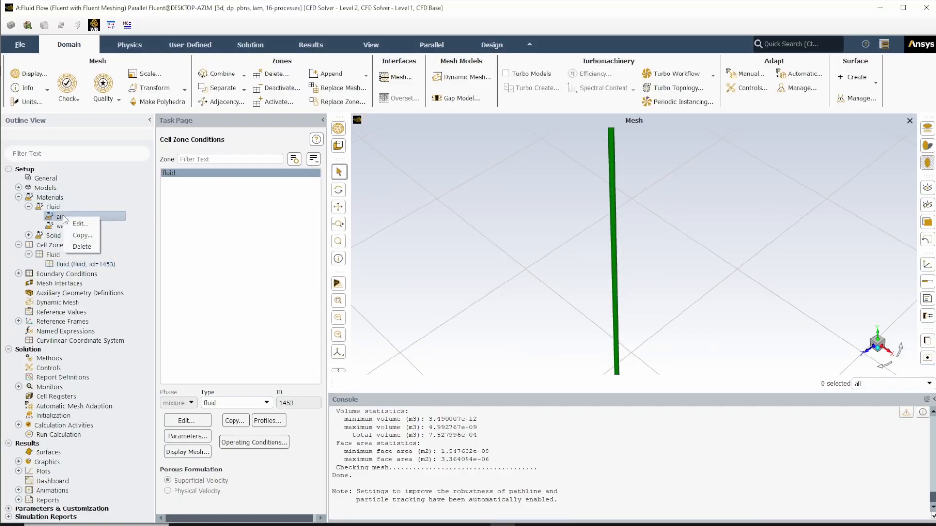
{"action": "left_click", "coordinate": [76, 247]}
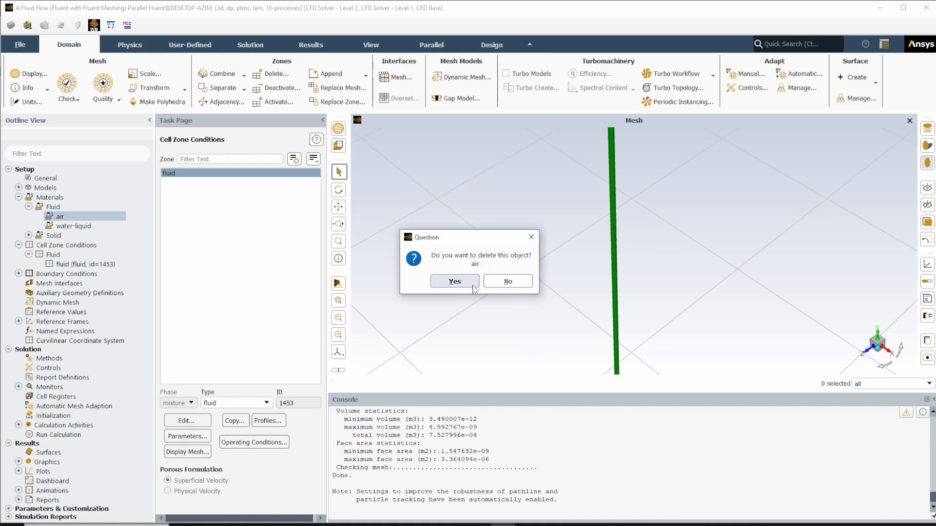
{"action": "left_click", "coordinate": [454, 282]}
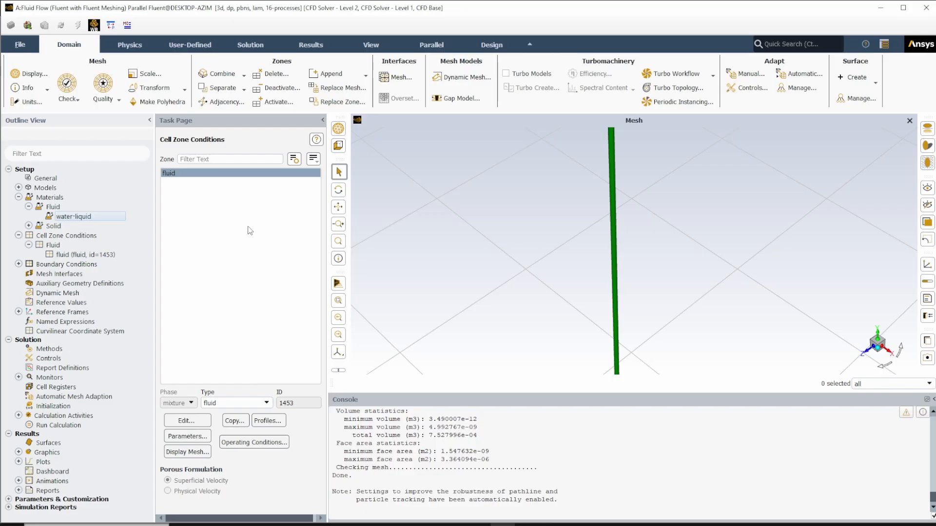
{"action": "left_click", "coordinate": [18, 236]}
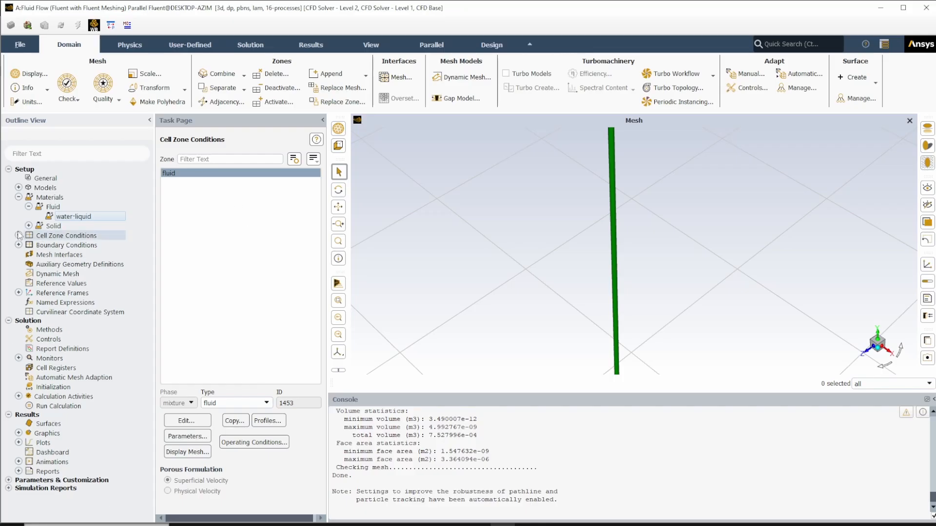
{"action": "left_click", "coordinate": [19, 198]}
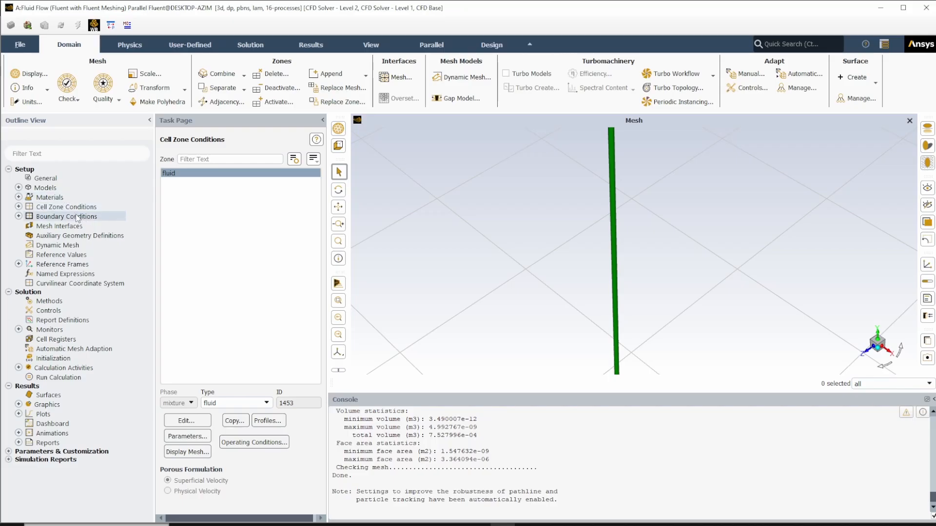
- Review the boundary condition types assigned to the inlet, outlet and wall zones
{"action": "left_click", "coordinate": [18, 216]}
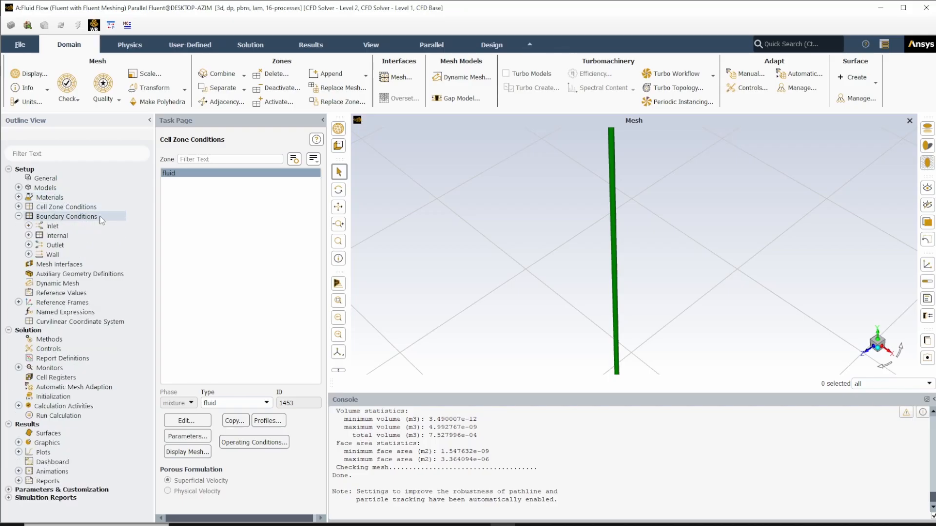
{"action": "double_click", "coordinate": [61, 217]}
{"action": "left_click", "coordinate": [177, 174]}
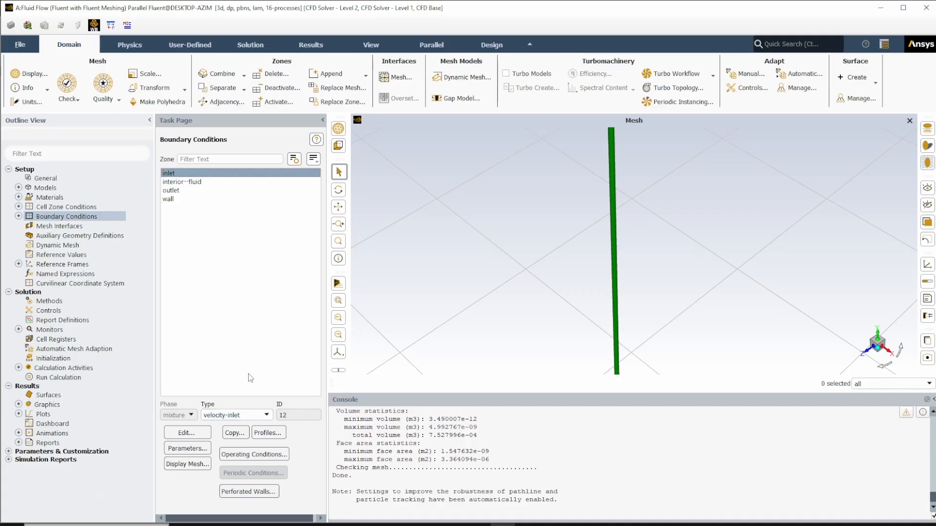
{"action": "left_click", "coordinate": [183, 191]}
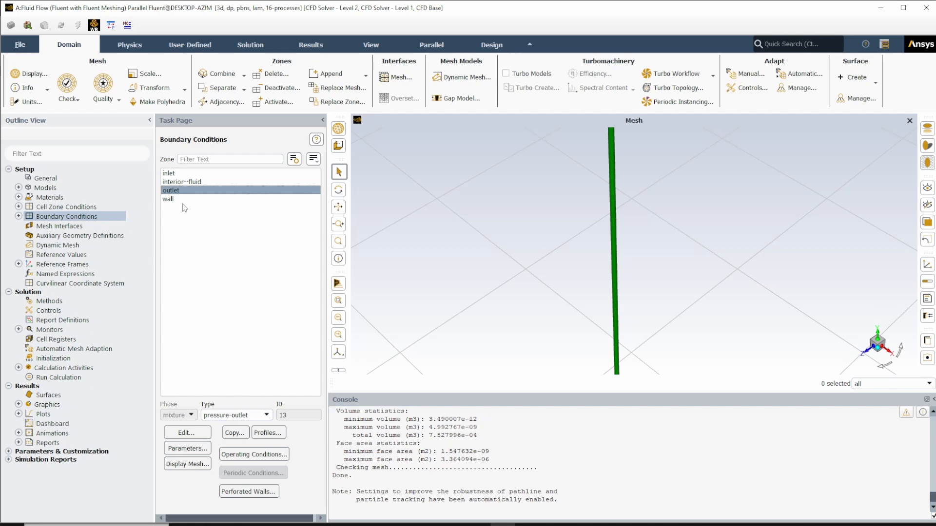
{"action": "left_click", "coordinate": [181, 200]}
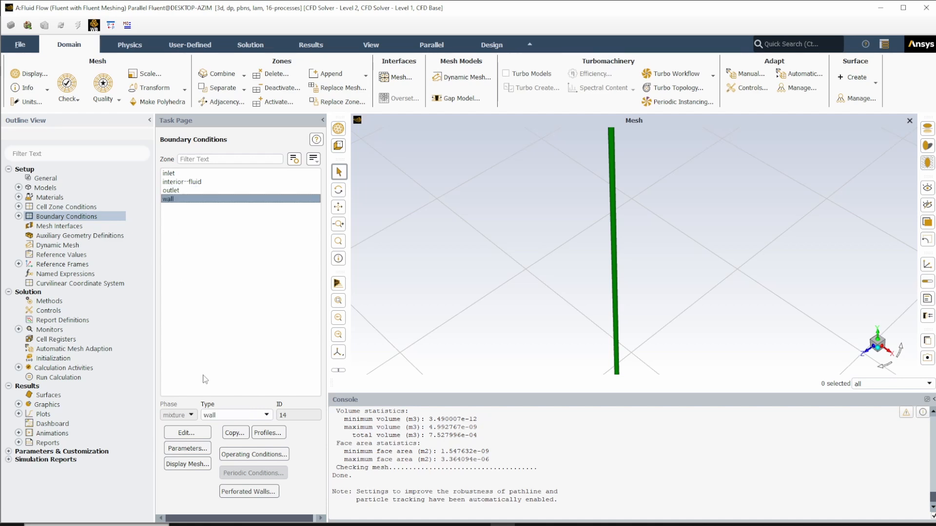
{"action": "left_click", "coordinate": [209, 175]}
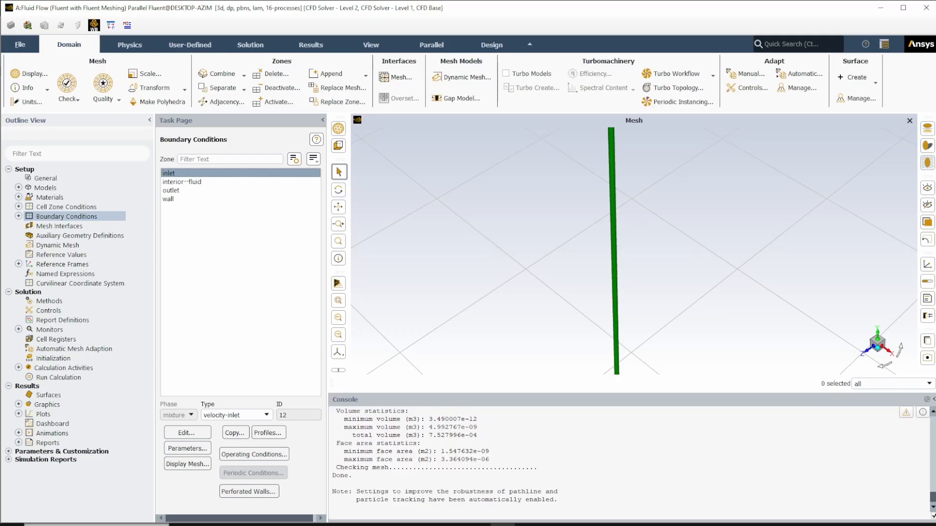
- Switch to the PowerPoint slides, look up the inlet velocities in the Test Matrix, and return to Fluent
{"action": "key", "text": "alt+Tab"}
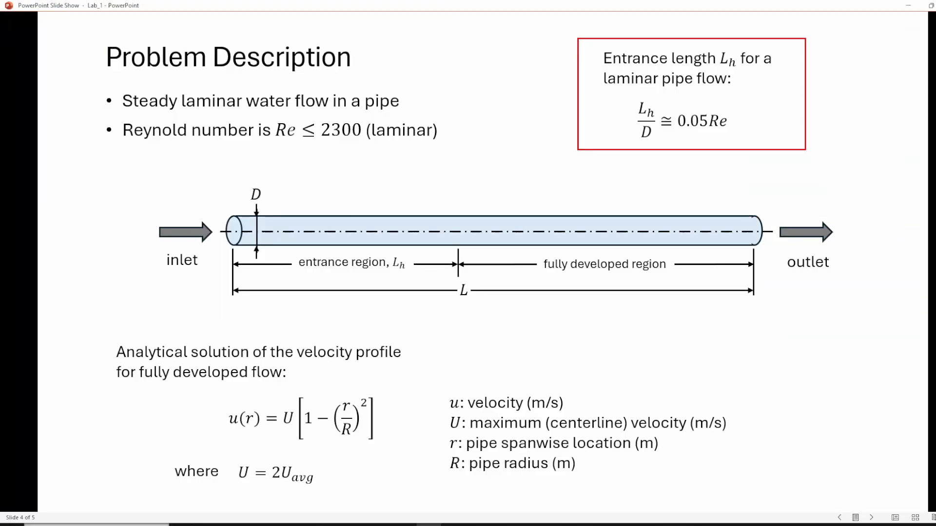
{"action": "left_click", "coordinate": [763, 274]}
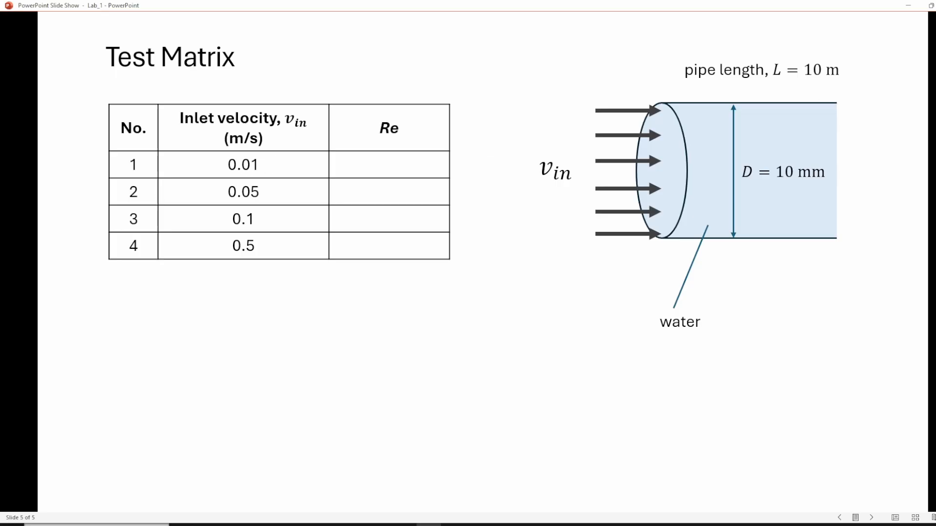
{"action": "key", "text": "alt+Tab"}
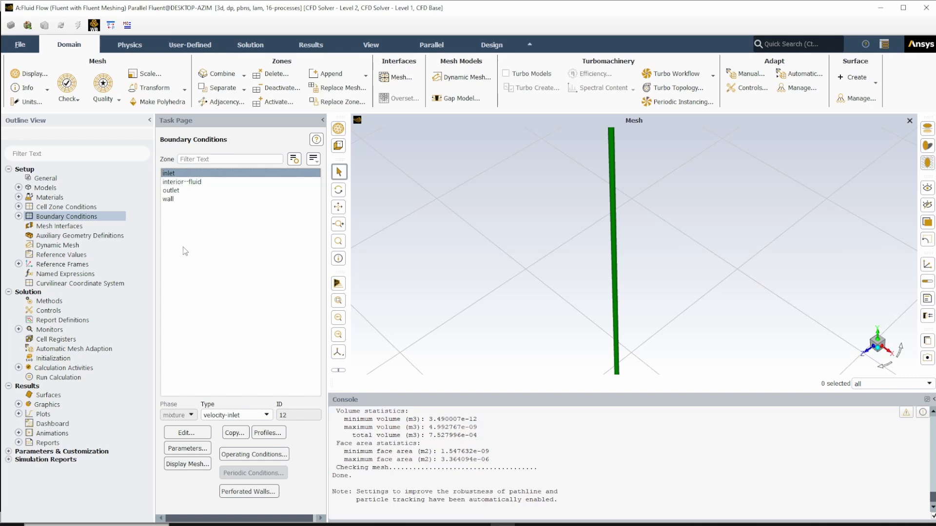
- Set the velocity magnitude of the inlet boundary to 0.01 m/s
{"action": "left_click", "coordinate": [173, 174]}
{"action": "double_click", "coordinate": [173, 172]}
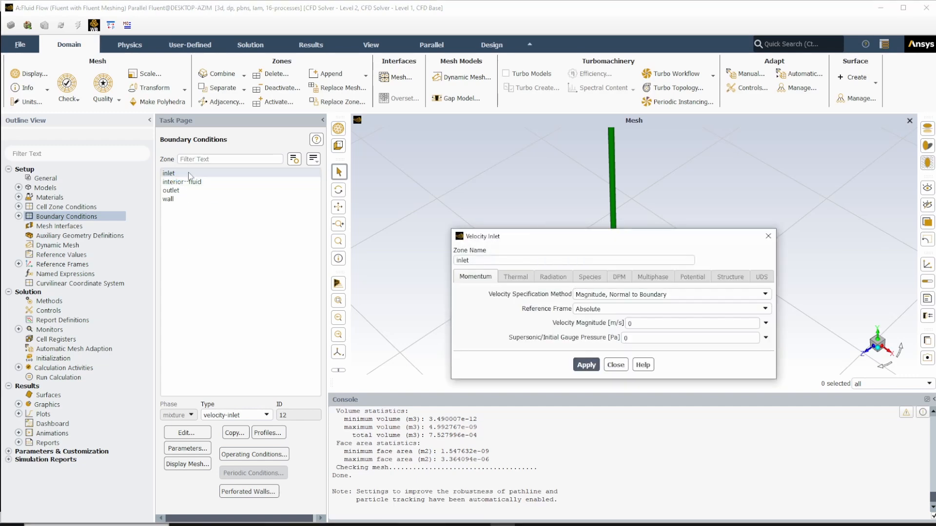
{"action": "left_click", "coordinate": [19, 216]}
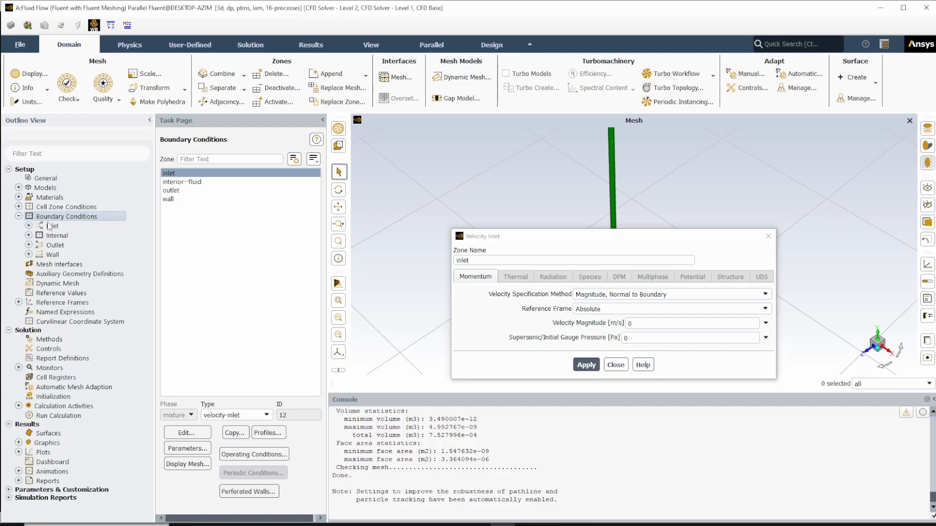
{"action": "left_click", "coordinate": [29, 226]}
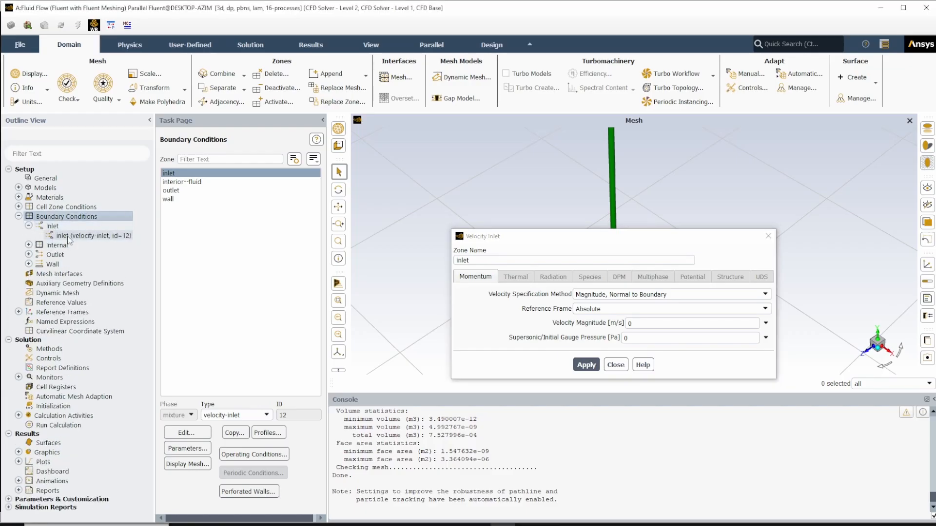
{"action": "left_click_drag", "start_coordinate": [516, 236], "coordinate": [452, 158]}
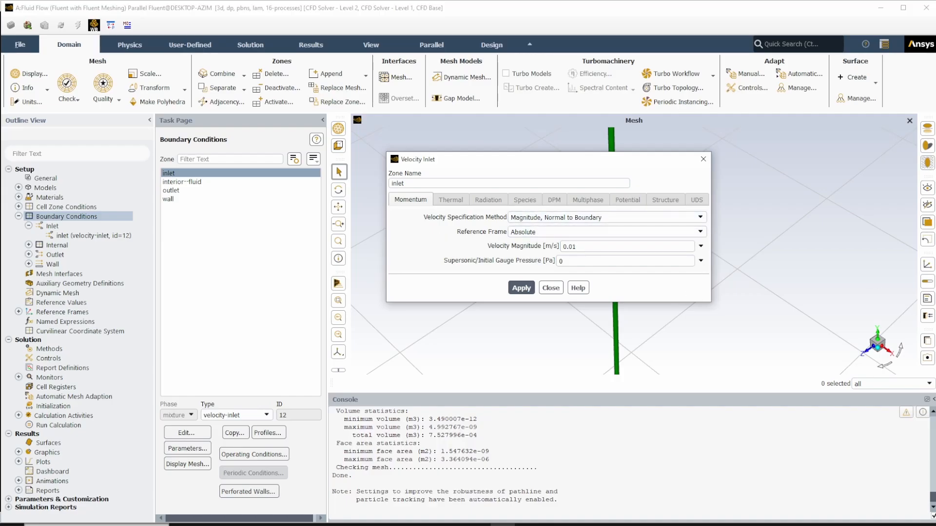
- Switch to Microsoft Whiteboard by way of the Test Matrix slide and clear all content from the canvas
{"action": "key", "text": "alt+Tab"}
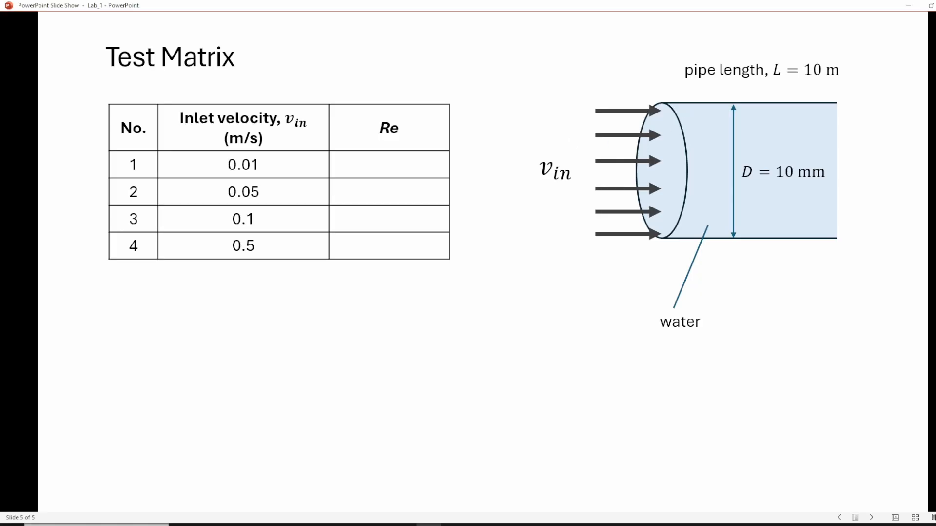
{"action": "key", "text": "alt+Tab"}
{"action": "right_click", "coordinate": [615, 384]}
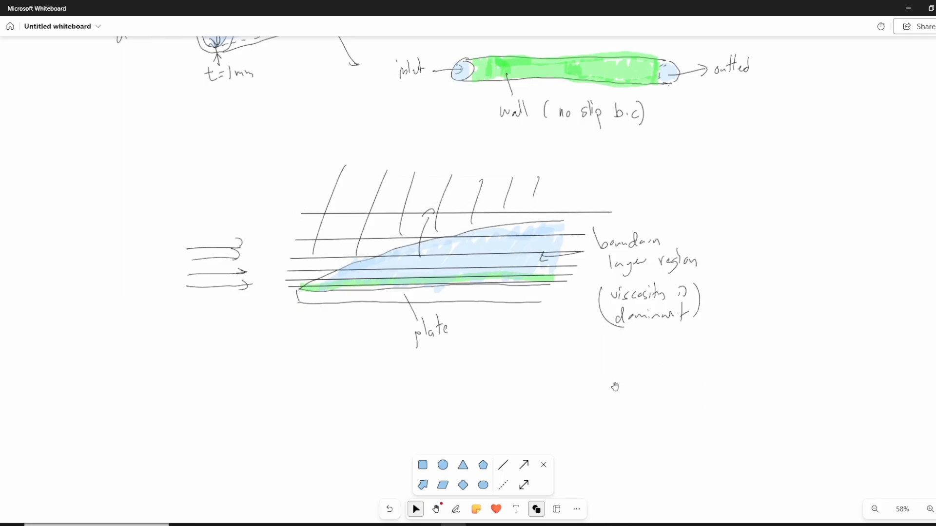
{"action": "left_click", "coordinate": [649, 406]}
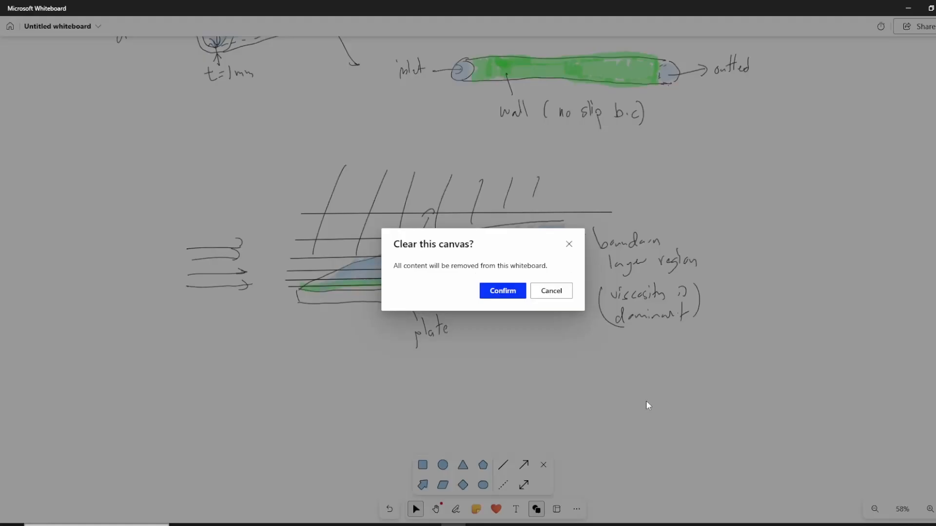
{"action": "left_click", "coordinate": [509, 293]}
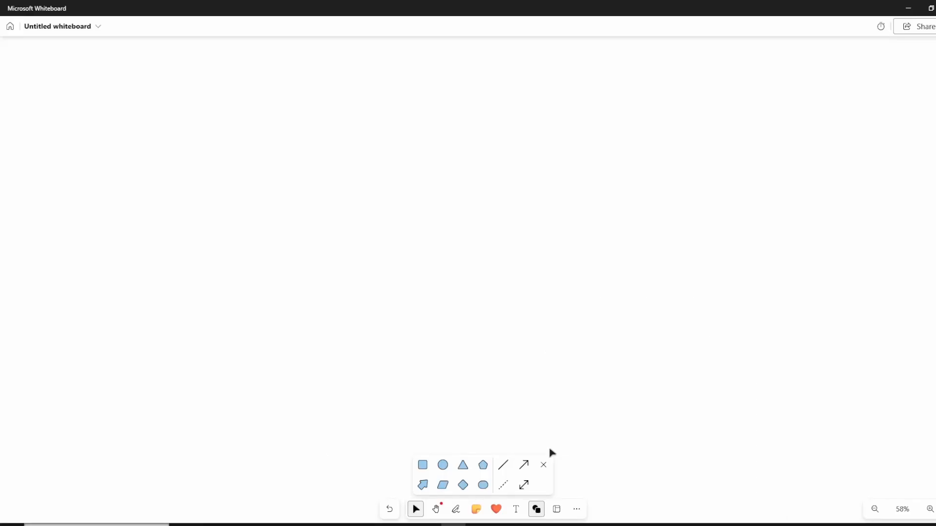
- Draw a tall narrow ellipse with a horizontal arrow pointing into it, and pen in a right-angle mark at the arrowhead
{"action": "left_click", "coordinate": [455, 508]}
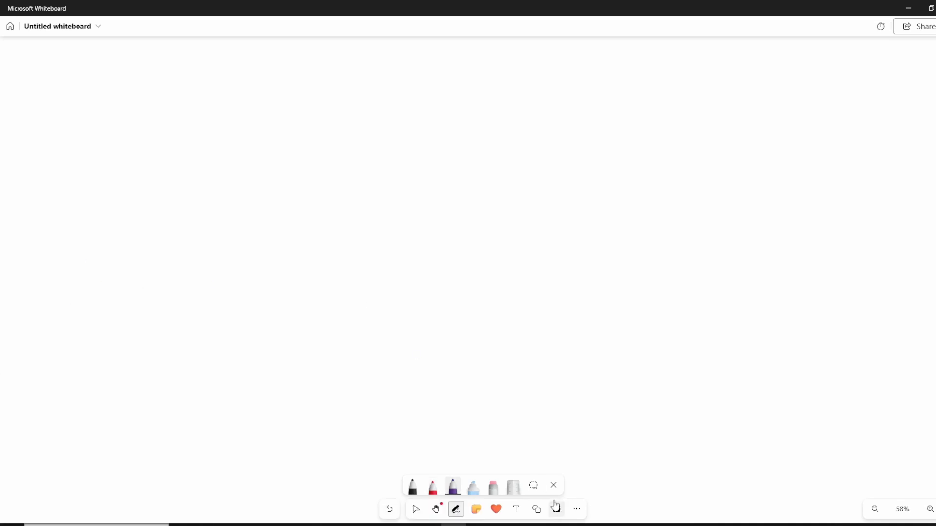
{"action": "left_click", "coordinate": [536, 509]}
{"action": "left_click", "coordinate": [443, 471]}
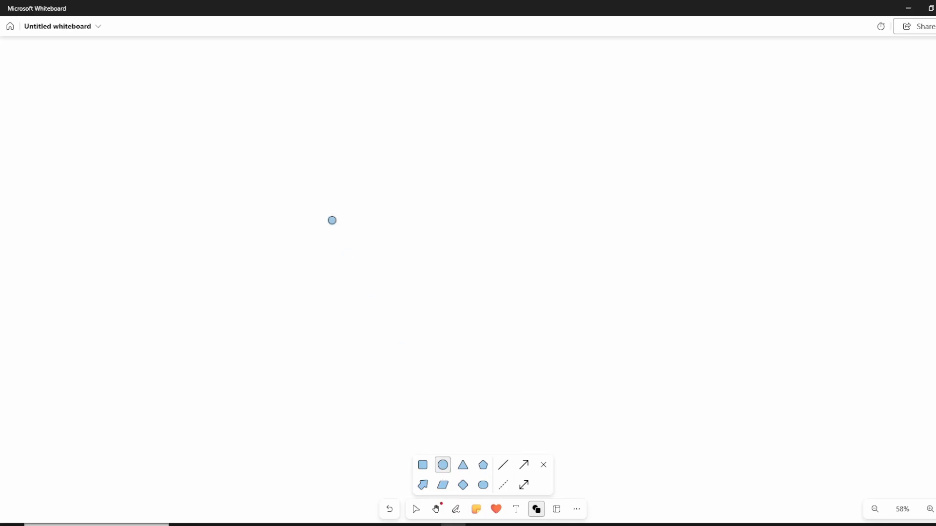
{"action": "left_click_drag", "start_coordinate": [361, 173], "coordinate": [406, 293]}
{"action": "left_click", "coordinate": [458, 259]}
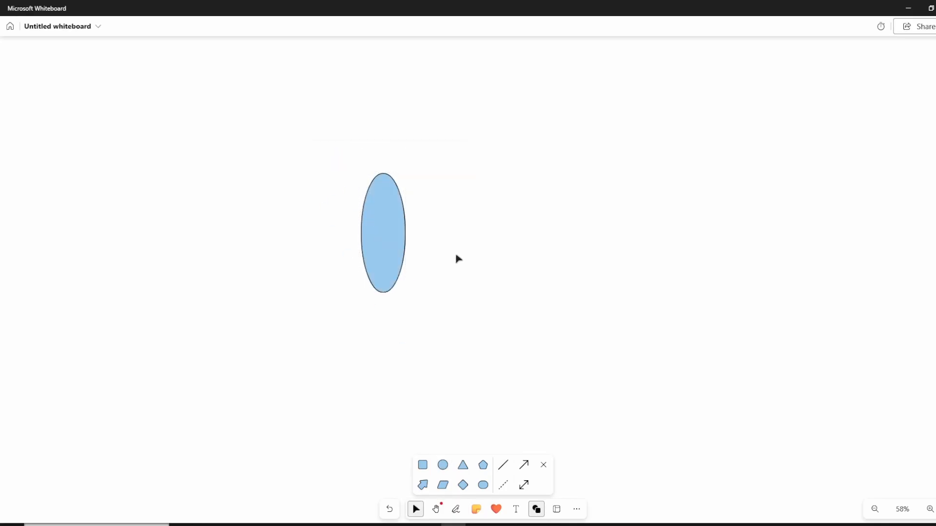
{"action": "left_click", "coordinate": [524, 465]}
{"action": "left_click_drag", "start_coordinate": [289, 230], "coordinate": [374, 231]}
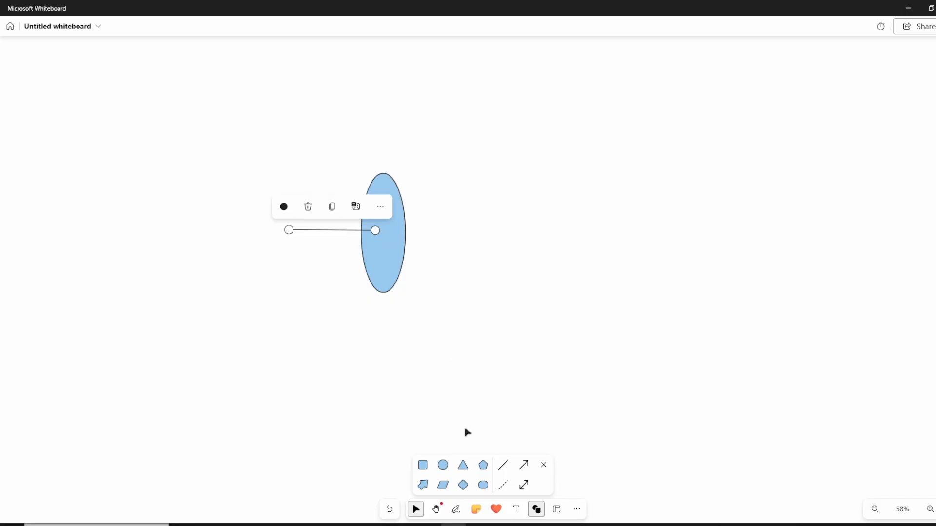
{"action": "left_click", "coordinate": [455, 509]}
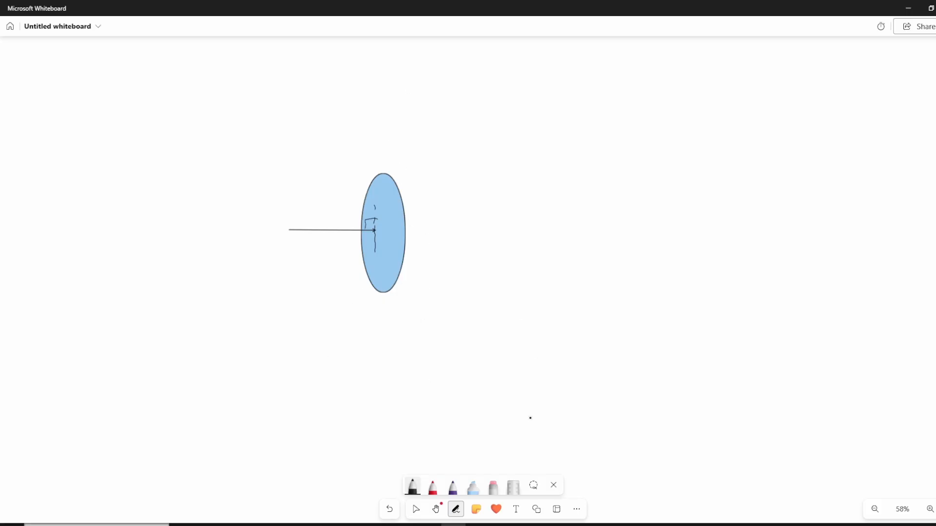
- Draw a second, wider ellipse beside the first sketch with a slanted arrow running from its upper left into its centre
{"action": "left_click", "coordinate": [536, 510]}
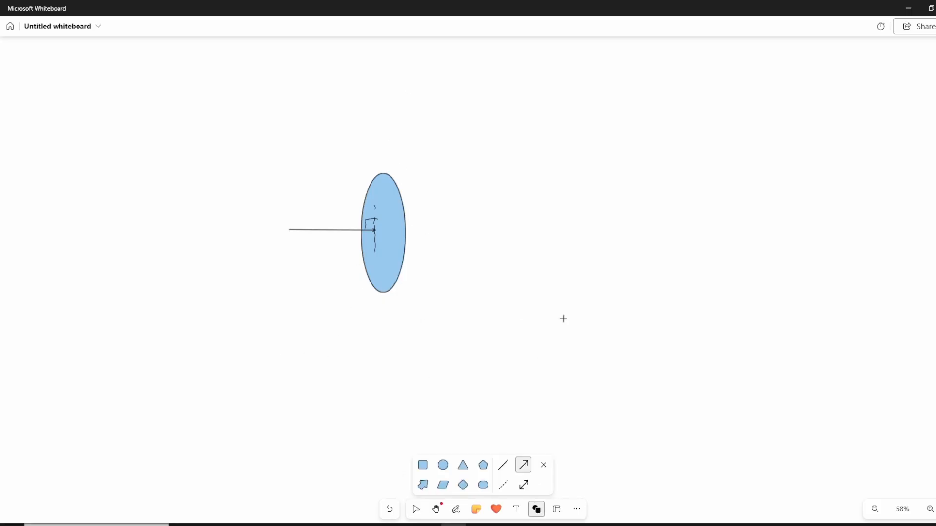
{"action": "left_click", "coordinate": [442, 465]}
{"action": "left_click_drag", "start_coordinate": [585, 180], "coordinate": [655, 308]}
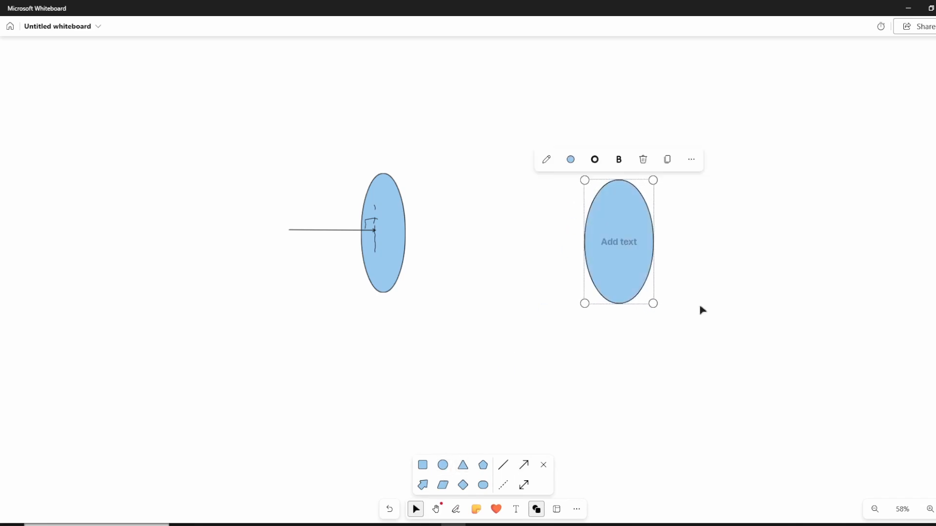
{"action": "left_click", "coordinate": [675, 310]}
{"action": "left_click", "coordinate": [524, 466]}
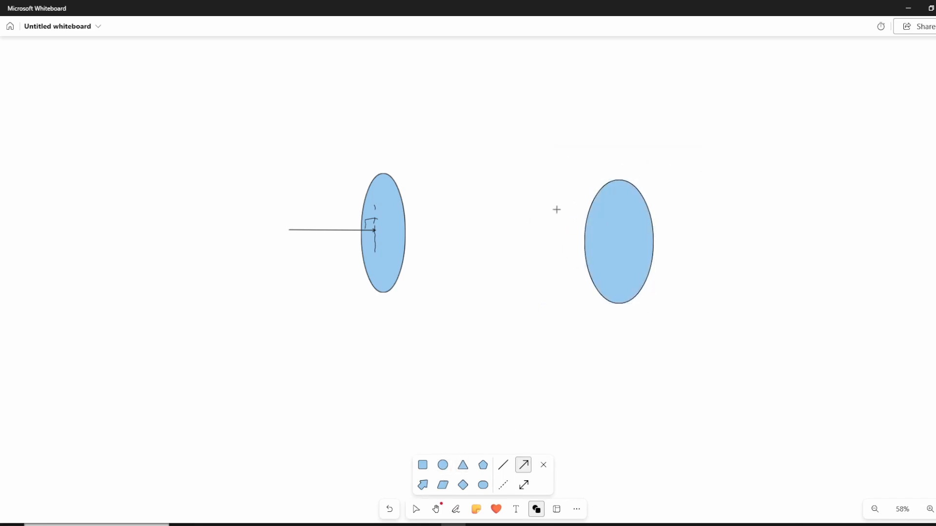
{"action": "left_click_drag", "start_coordinate": [528, 171], "coordinate": [617, 241]}
{"action": "left_click", "coordinate": [699, 312]}
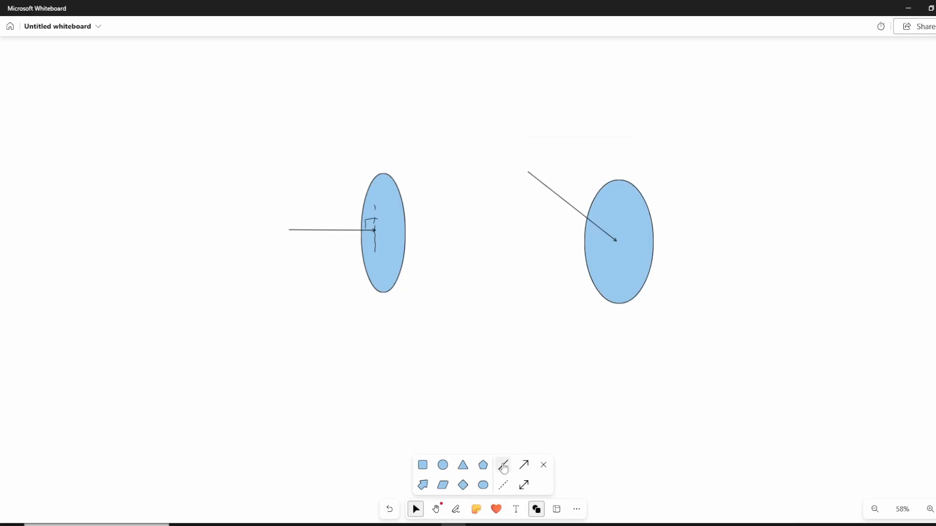
- Draw a horizontal line through the second ellipse's centre, and mark the angle to the slanted arrow in black pen with an arc and θ
{"action": "left_click", "coordinate": [503, 465]}
{"action": "left_click_drag", "start_coordinate": [508, 242], "coordinate": [649, 244]}
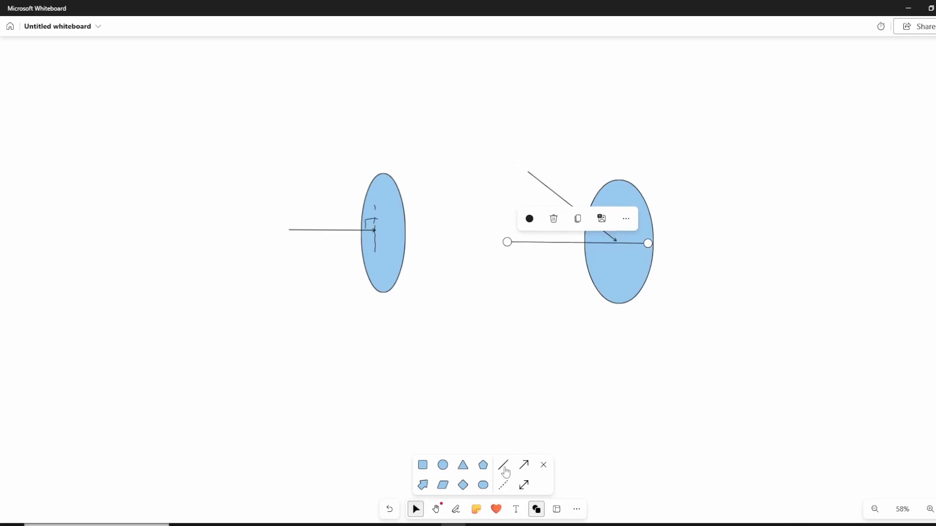
{"action": "left_click", "coordinate": [456, 510]}
{"action": "left_click", "coordinate": [415, 489]}
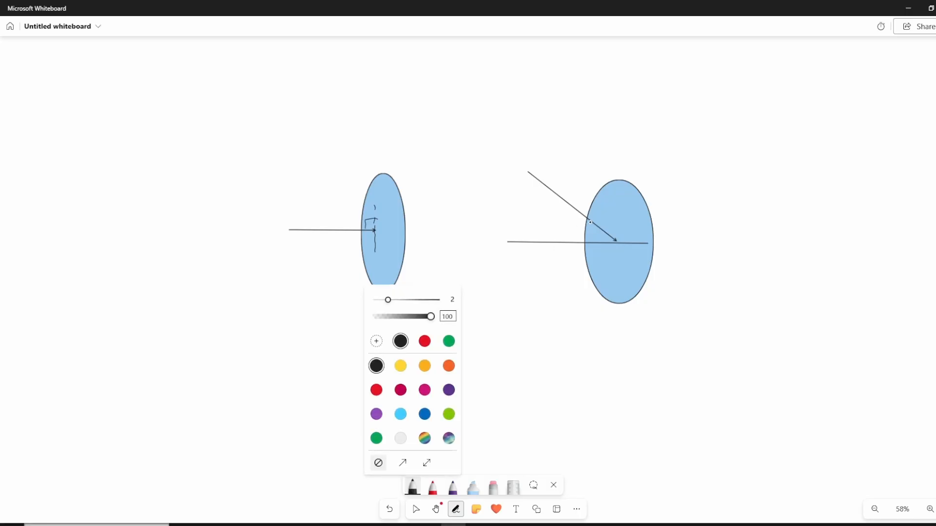
{"action": "mouse_move", "coordinate": [597, 231]}
{"action": "left_mouse_down"}
{"action": "mouse_move", "coordinate": [592, 243]}
{"action": "mouse_move", "coordinate": [574, 230]}
{"action": "left_mouse_up"}
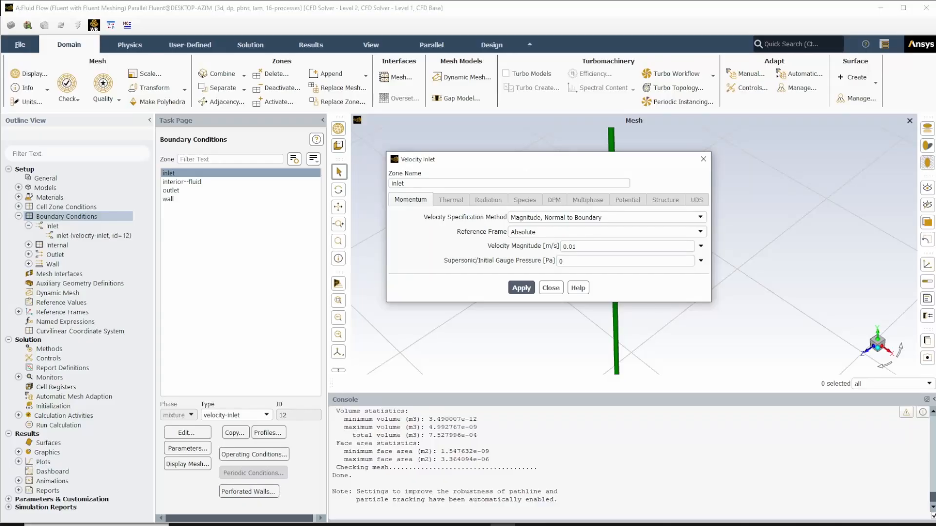
- Try the Components and Magnitude and Direction velocity specification methods for the inlet, then restore and apply Magnitude, Normal to Boundary
{"action": "left_click", "coordinate": [537, 218]}
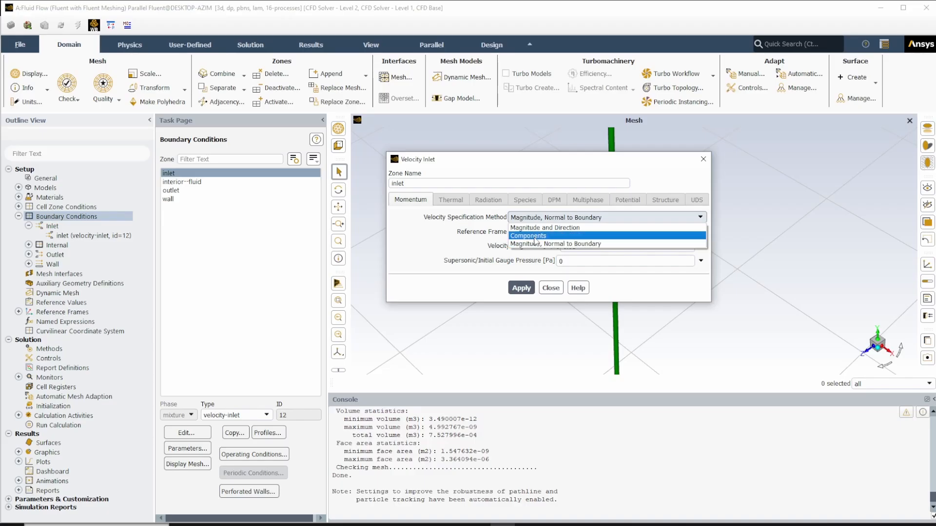
{"action": "left_click", "coordinate": [536, 235]}
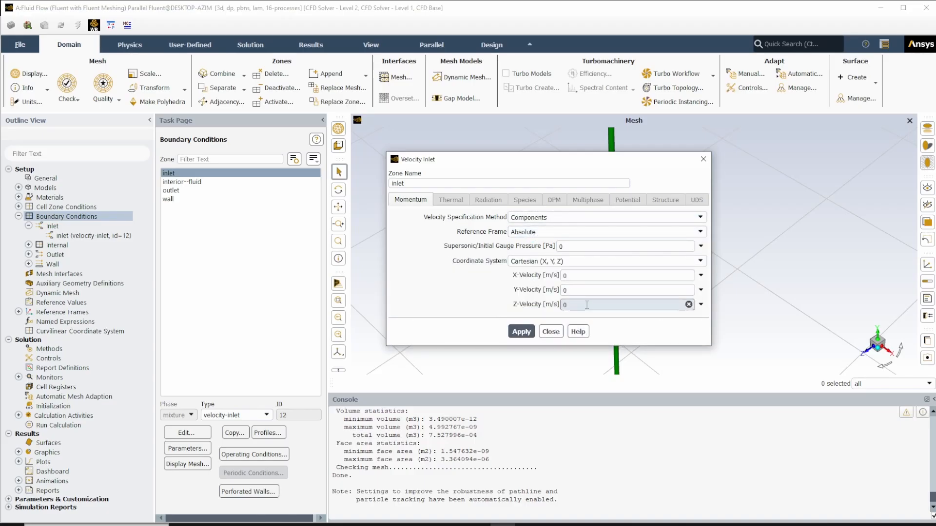
{"action": "left_click", "coordinate": [565, 218]}
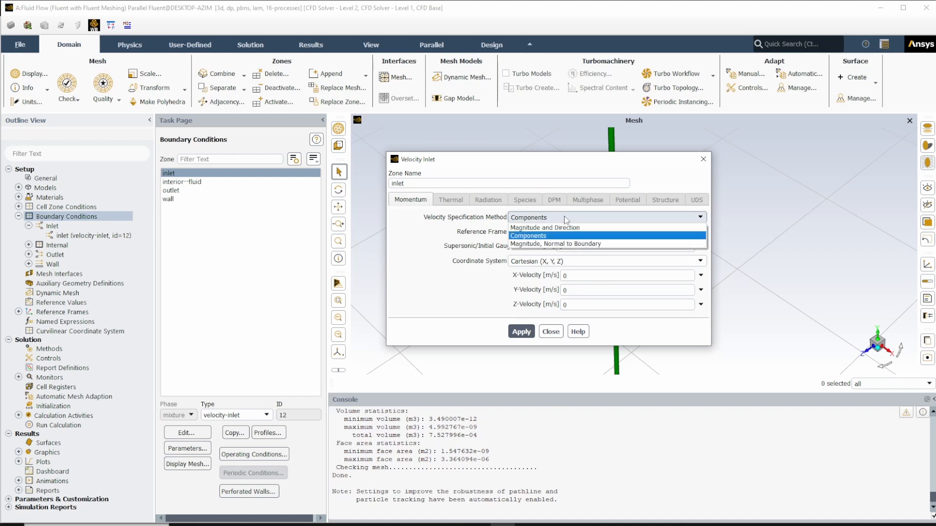
{"action": "left_click", "coordinate": [567, 227]}
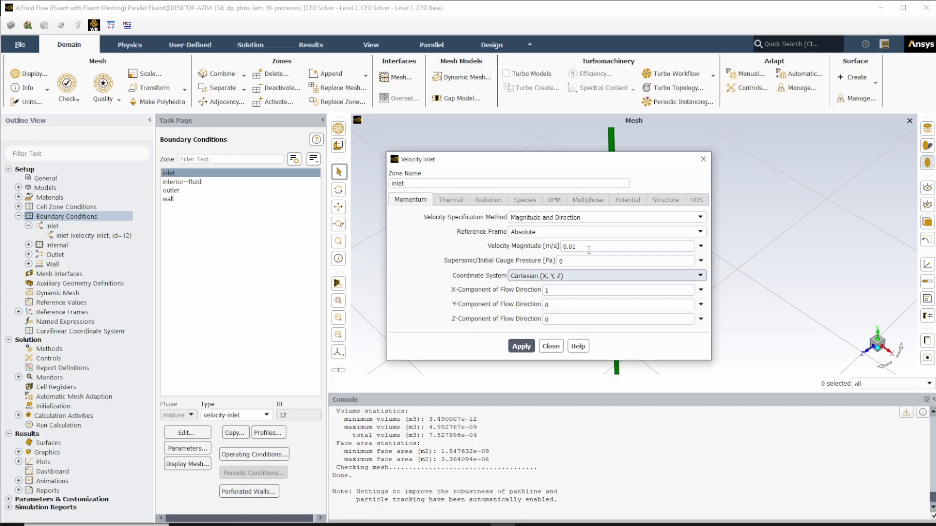
{"action": "left_click", "coordinate": [587, 220]}
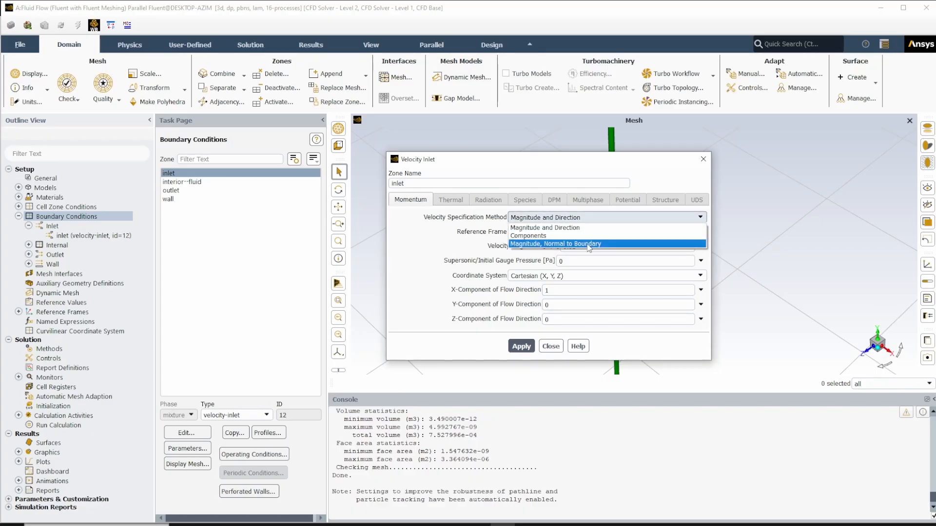
{"action": "left_click", "coordinate": [589, 246]}
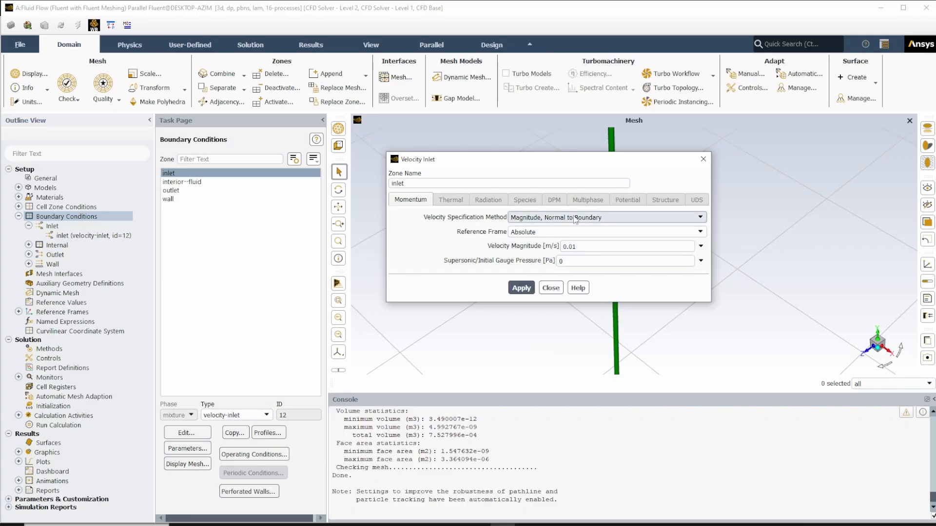
{"action": "left_click", "coordinate": [525, 291]}
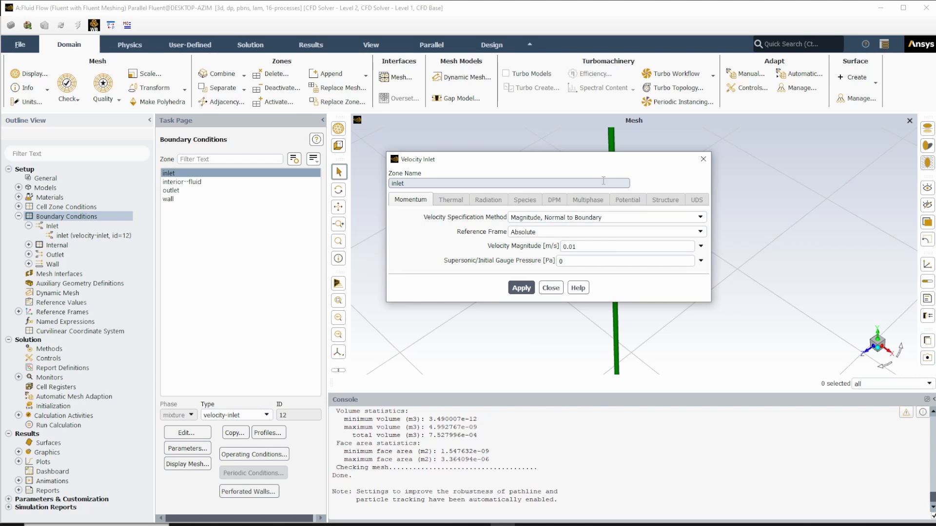
- Compare Magnitude and Direction once more, set the inlet's velocity specification method to Magnitude, Normal to Boundary, and apply and close the settings
{"action": "left_click", "coordinate": [698, 222]}
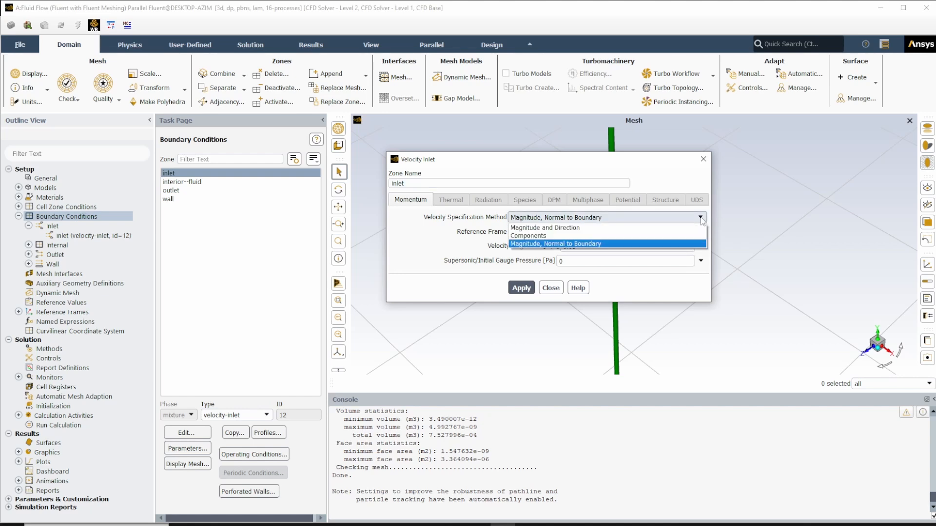
{"action": "left_click", "coordinate": [617, 228]}
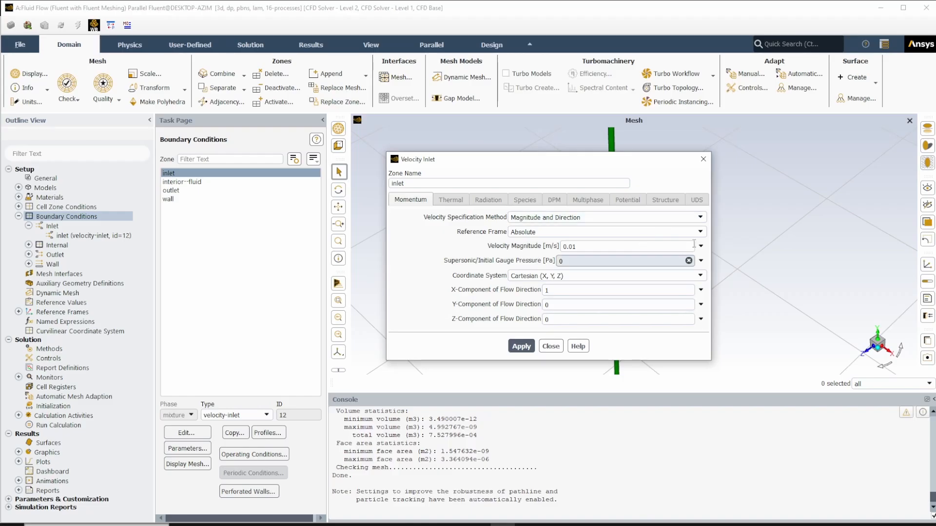
{"action": "left_click", "coordinate": [700, 218]}
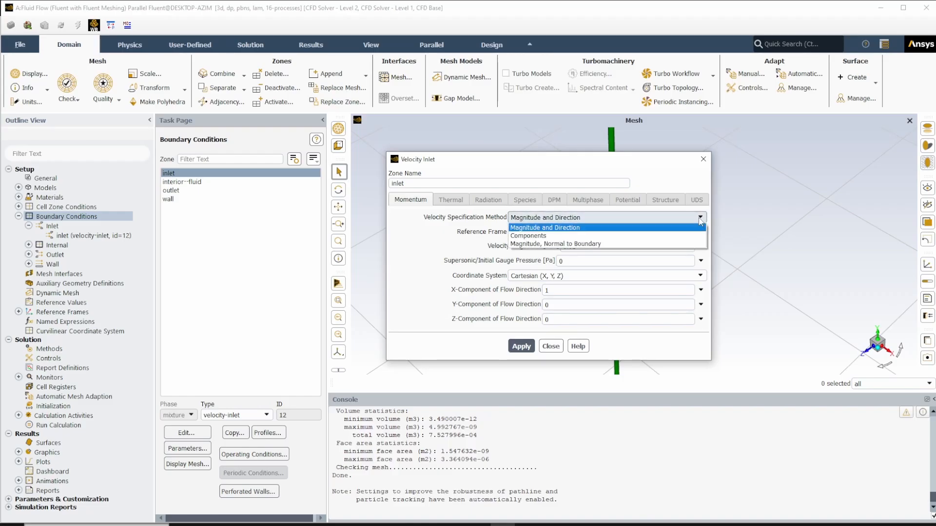
{"action": "left_click", "coordinate": [685, 244]}
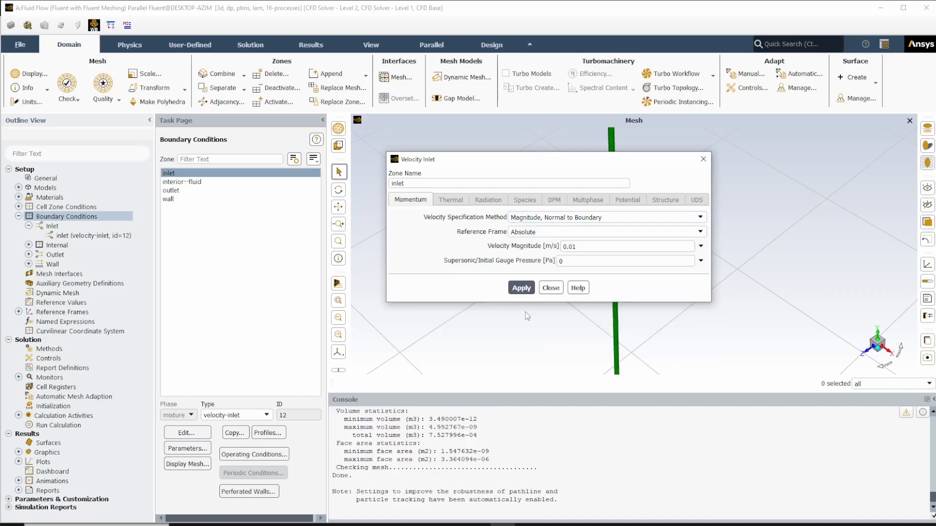
{"action": "left_click", "coordinate": [515, 290]}
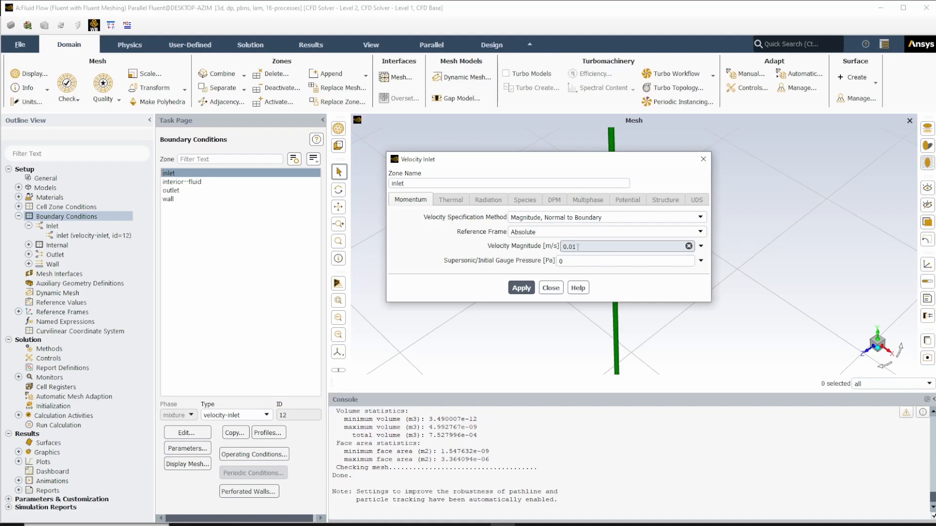
{"action": "left_click", "coordinate": [544, 290]}
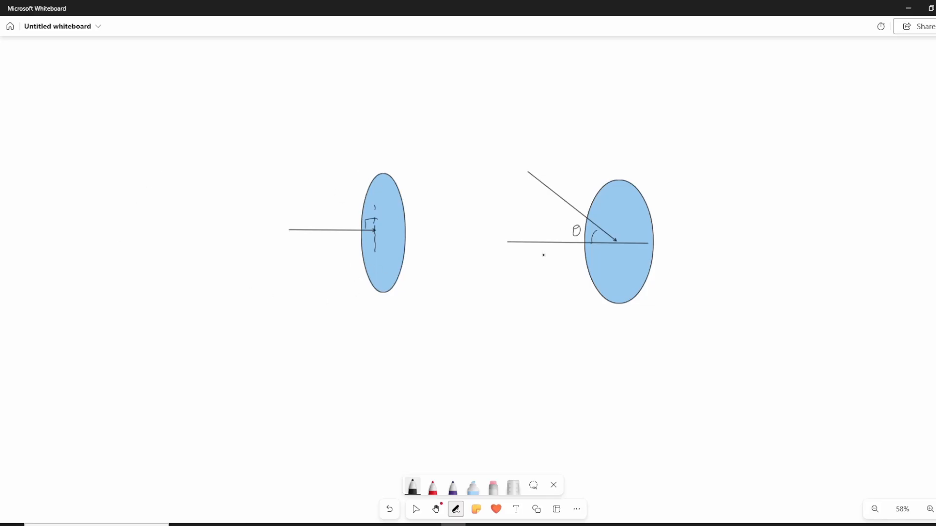
- Clear both ellipse-and-arrow sketches from the Microsoft Whiteboard canvas
{"action": "right_click", "coordinate": [467, 274]}
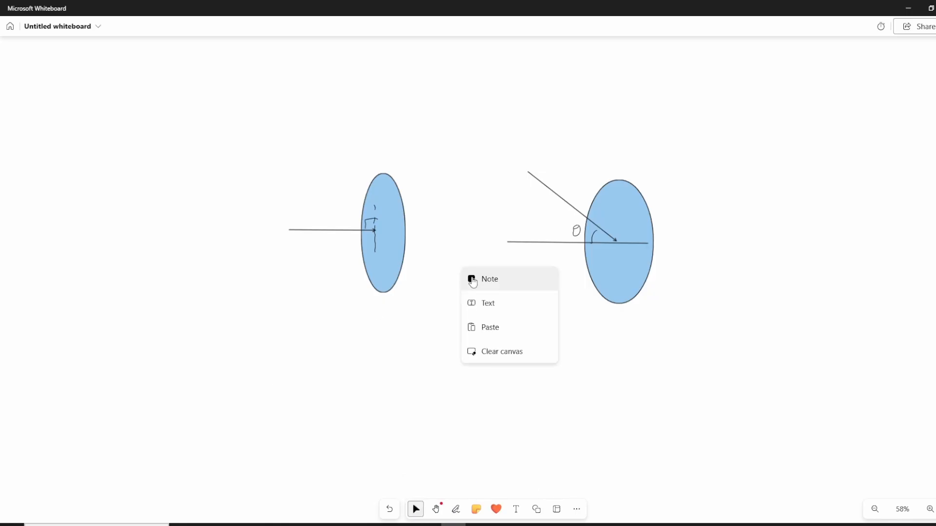
{"action": "left_click", "coordinate": [518, 355]}
{"action": "left_click", "coordinate": [520, 293]}
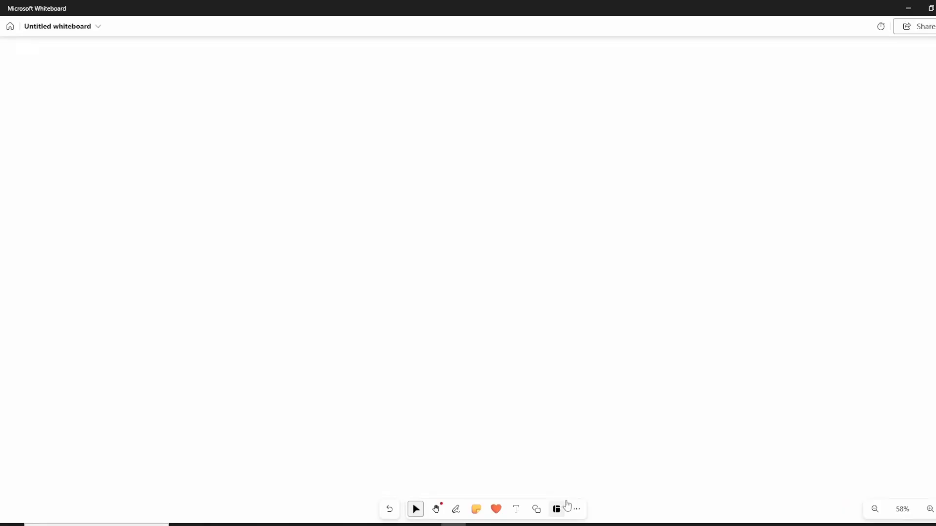
- Sketch a pipe as a tall narrow ellipse with two long horizontal wall lines extending right from its upper and lower ends
{"action": "left_click", "coordinate": [536, 509]}
{"action": "left_click", "coordinate": [442, 466]}
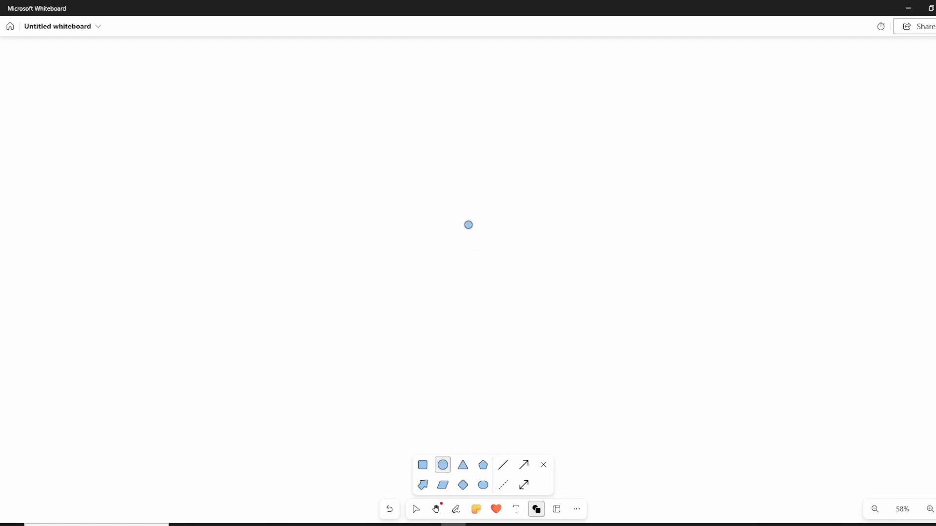
{"action": "mouse_move", "coordinate": [441, 174]}
{"action": "left_mouse_down"}
{"action": "mouse_move", "coordinate": [464, 294]}
{"action": "mouse_move", "coordinate": [493, 314]}
{"action": "left_mouse_up"}
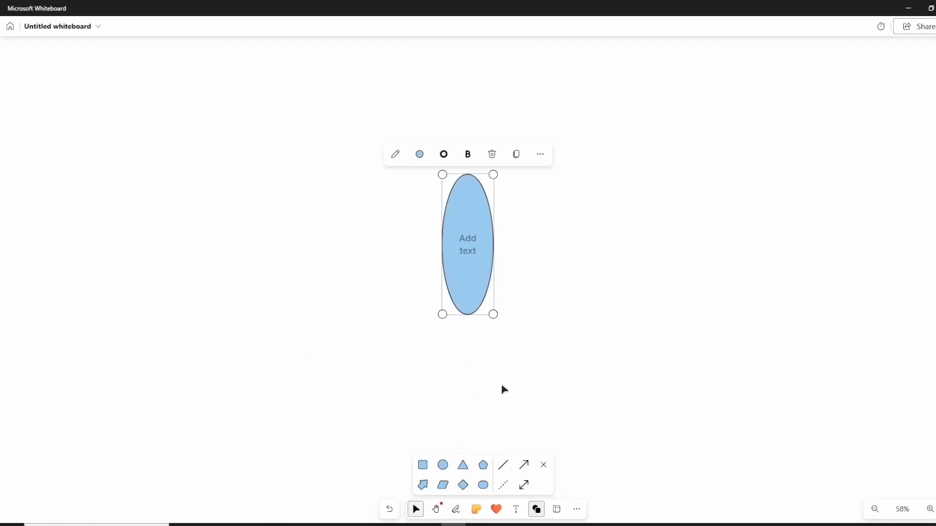
{"action": "left_click", "coordinate": [503, 465]}
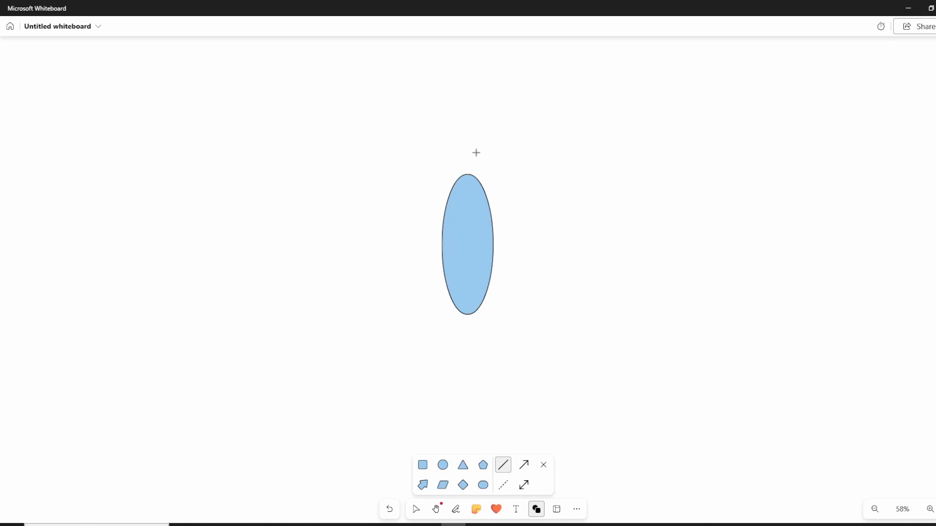
{"action": "left_click_drag", "start_coordinate": [463, 170], "coordinate": [691, 173]}
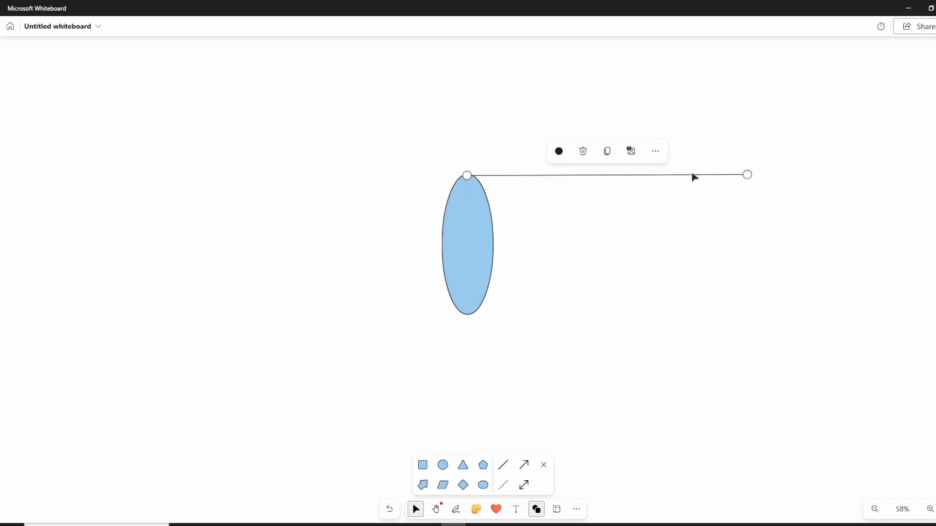
{"action": "left_click", "coordinate": [690, 200]}
{"action": "left_click", "coordinate": [503, 465]}
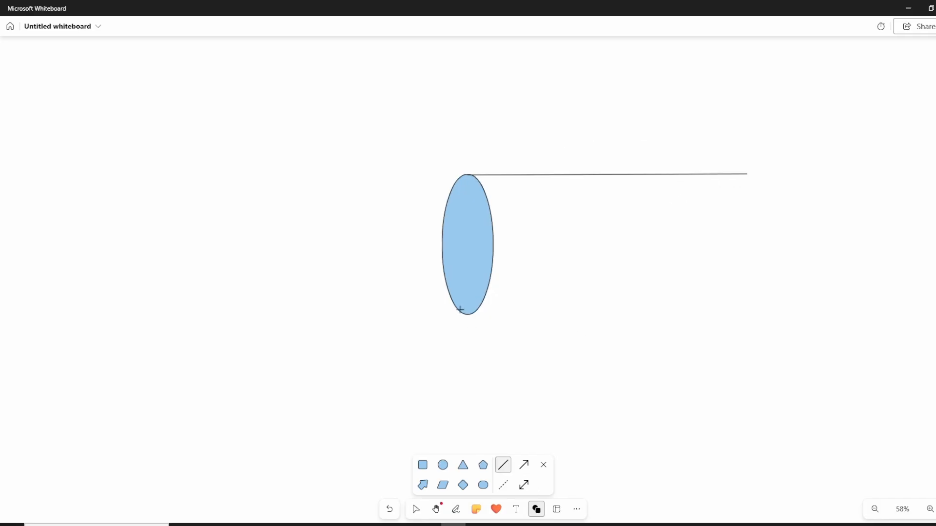
{"action": "mouse_move", "coordinate": [464, 312]}
{"action": "left_mouse_down"}
{"action": "mouse_move", "coordinate": [714, 295]}
{"action": "mouse_move", "coordinate": [745, 307]}
{"action": "left_mouse_up"}
{"action": "left_click_drag", "start_coordinate": [689, 313], "coordinate": [702, 315]}
{"action": "left_click", "coordinate": [692, 339]}
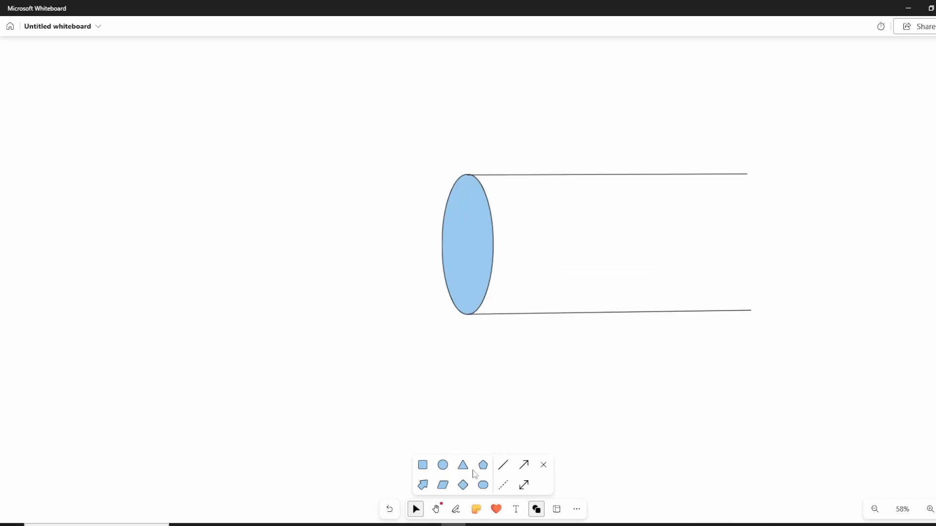
- Pen a vertical line across the pipe's elliptical inlet and a parabolic velocity profile bulging into the pipe between the walls
{"action": "left_click", "coordinate": [456, 510]}
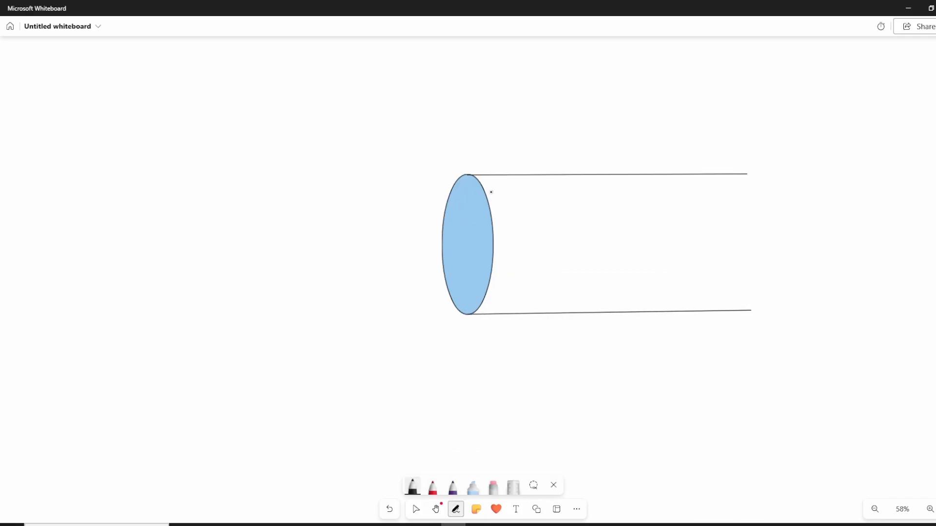
{"action": "left_click_drag", "start_coordinate": [467, 176], "coordinate": [463, 315]}
{"action": "mouse_move", "coordinate": [470, 175]}
{"action": "left_mouse_down"}
{"action": "mouse_move", "coordinate": [552, 228]}
{"action": "mouse_move", "coordinate": [534, 276]}
{"action": "mouse_move", "coordinate": [472, 313]}
{"action": "left_mouse_up"}
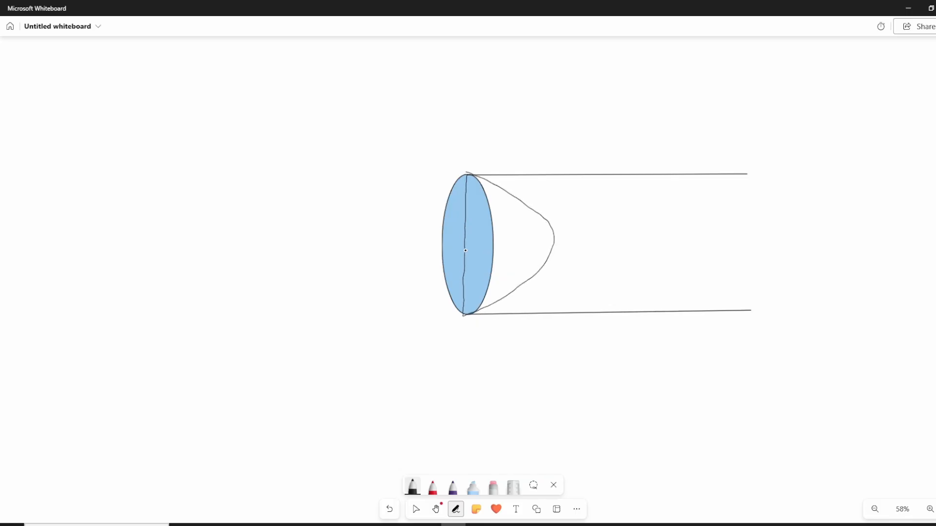
- Draw horizontal velocity arrows of varying length from the pipe's inlet line to the parabolic curve
{"action": "left_click_drag", "start_coordinate": [465, 251], "coordinate": [544, 250]}
{"action": "left_click_drag", "start_coordinate": [464, 232], "coordinate": [540, 230]}
{"action": "left_click_drag", "start_coordinate": [478, 213], "coordinate": [524, 210]}
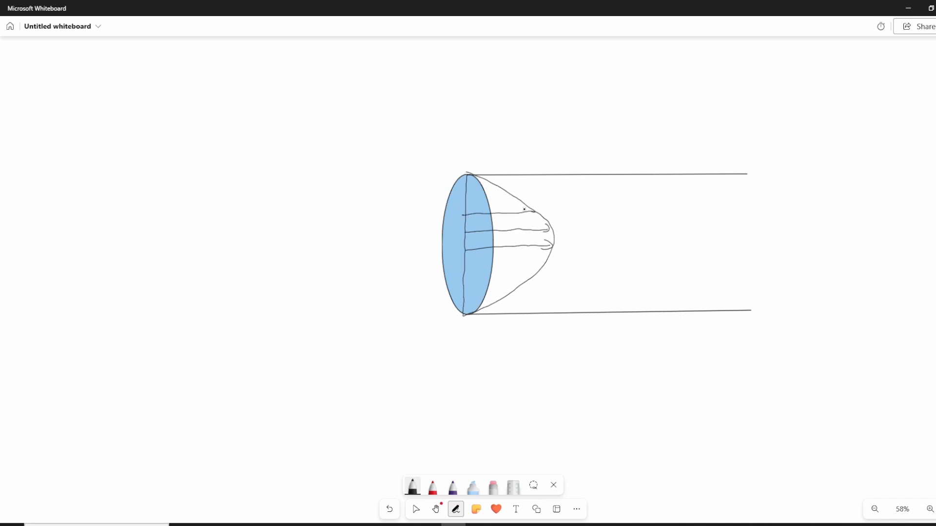
{"action": "mouse_move", "coordinate": [463, 199]}
{"action": "left_mouse_down"}
{"action": "mouse_move", "coordinate": [502, 200]}
{"action": "mouse_move", "coordinate": [492, 192]}
{"action": "left_mouse_up"}
{"action": "mouse_move", "coordinate": [465, 263]}
{"action": "left_mouse_down"}
{"action": "mouse_move", "coordinate": [540, 257]}
{"action": "mouse_move", "coordinate": [537, 265]}
{"action": "left_mouse_up"}
{"action": "mouse_move", "coordinate": [464, 282]}
{"action": "left_mouse_down"}
{"action": "mouse_move", "coordinate": [522, 279]}
{"action": "mouse_move", "coordinate": [515, 282]}
{"action": "left_mouse_up"}
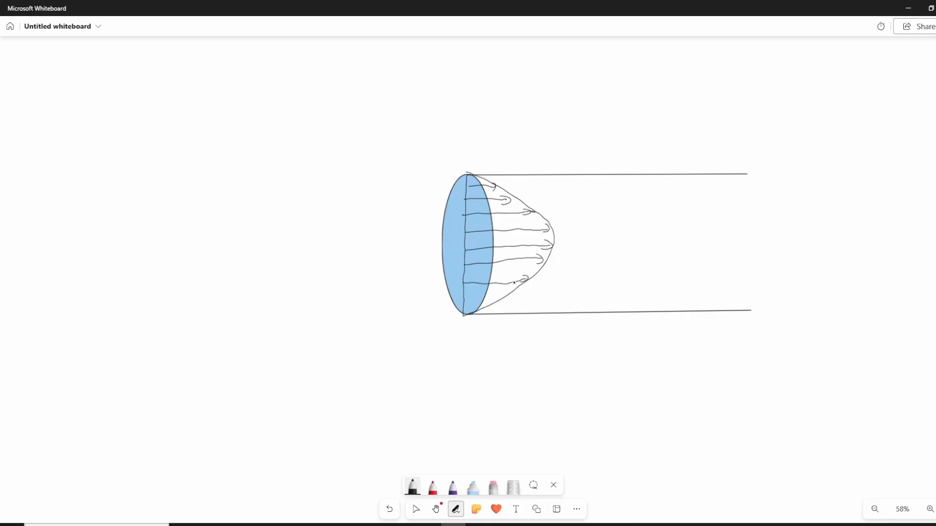
{"action": "left_click_drag", "start_coordinate": [465, 300], "coordinate": [501, 291]}
- Annotate the curve with a pointer arrow and the handwritten label "parabolic profile"
{"action": "mouse_move", "coordinate": [549, 142]}
{"action": "left_mouse_down"}
{"action": "mouse_move", "coordinate": [525, 199]}
{"action": "mouse_move", "coordinate": [533, 197]}
{"action": "left_mouse_up"}
{"action": "mouse_move", "coordinate": [555, 146]}
{"action": "left_mouse_down"}
{"action": "mouse_move", "coordinate": [561, 136]}
{"action": "mouse_move", "coordinate": [596, 137]}
{"action": "left_mouse_up"}
{"action": "left_click_drag", "start_coordinate": [603, 134], "coordinate": [607, 125]}
{"action": "left_click_drag", "start_coordinate": [610, 133], "coordinate": [570, 162]}
{"action": "mouse_move", "coordinate": [577, 157]}
{"action": "left_mouse_down"}
{"action": "mouse_move", "coordinate": [581, 150]}
{"action": "mouse_move", "coordinate": [592, 161]}
{"action": "left_mouse_up"}
{"action": "left_click_drag", "start_coordinate": [599, 152], "coordinate": [601, 157]}
{"action": "left_click_drag", "start_coordinate": [603, 146], "coordinate": [605, 157]}
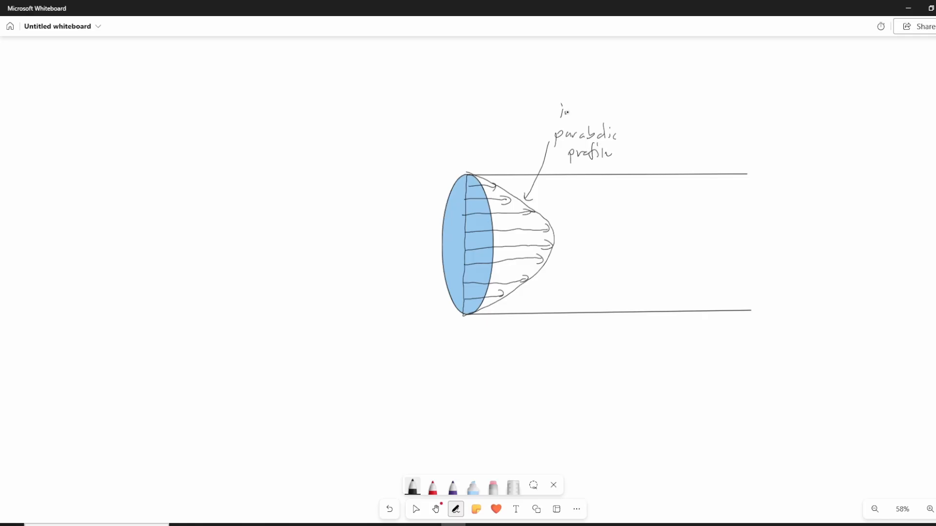
- Handwrite a further note above the "parabolic profile" label
{"action": "left_click_drag", "start_coordinate": [567, 112], "coordinate": [570, 118]}
{"action": "left_click_drag", "start_coordinate": [575, 101], "coordinate": [583, 117]}
{"action": "mouse_move", "coordinate": [586, 104]}
{"action": "left_mouse_down"}
{"action": "mouse_move", "coordinate": [589, 119]}
{"action": "mouse_move", "coordinate": [610, 118]}
{"action": "mouse_move", "coordinate": [615, 105]}
{"action": "left_mouse_up"}
{"action": "mouse_move", "coordinate": [617, 115]}
{"action": "left_mouse_down"}
{"action": "mouse_move", "coordinate": [634, 119]}
{"action": "mouse_move", "coordinate": [634, 128]}
{"action": "left_mouse_up"}
{"action": "mouse_move", "coordinate": [399, 228]}
{"action": "left_mouse_down"}
{"action": "mouse_move", "coordinate": [401, 252]}
{"action": "mouse_move", "coordinate": [404, 233]}
{"action": "left_mouse_up"}
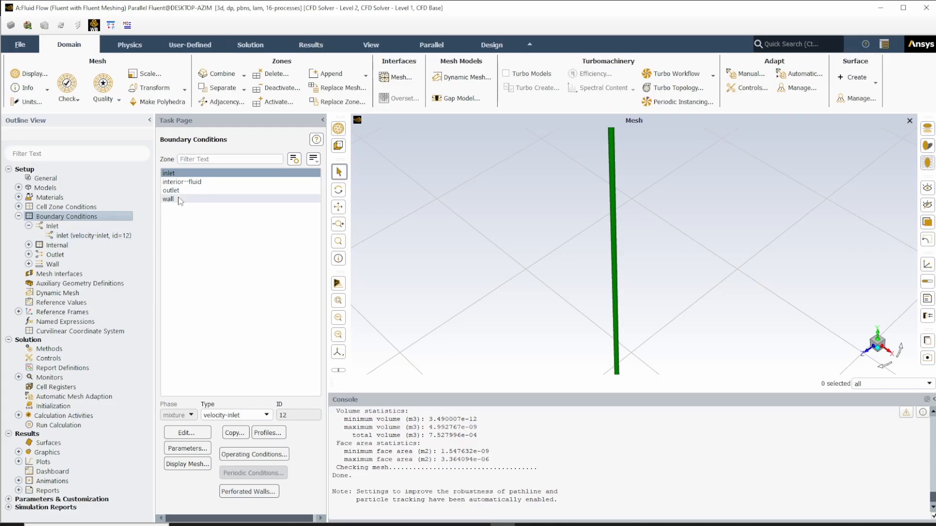
- Review the inlet's velocity magnitude input options in Fluent, and consult the Test Matrix slide in PowerPoint for the inlet velocities
{"action": "left_click", "coordinate": [183, 174]}
{"action": "double_click", "coordinate": [183, 174]}
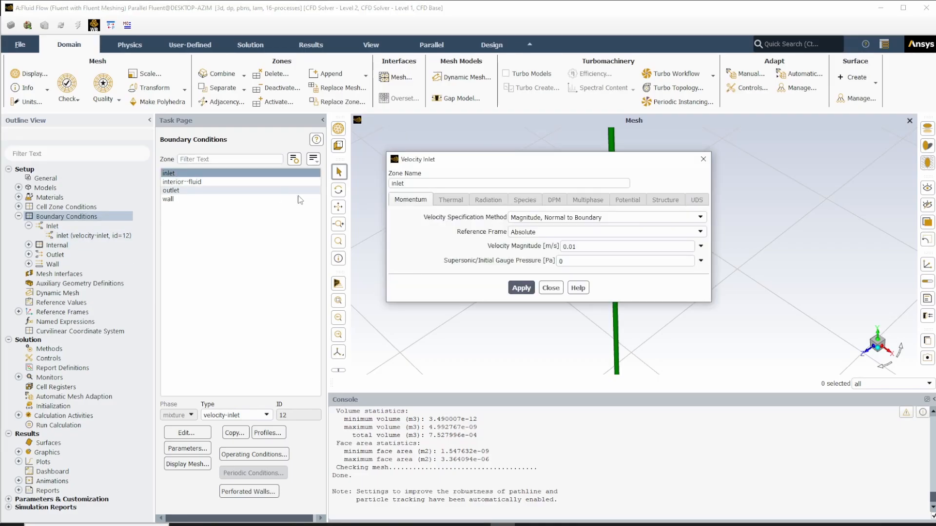
{"action": "left_click", "coordinate": [701, 247]}
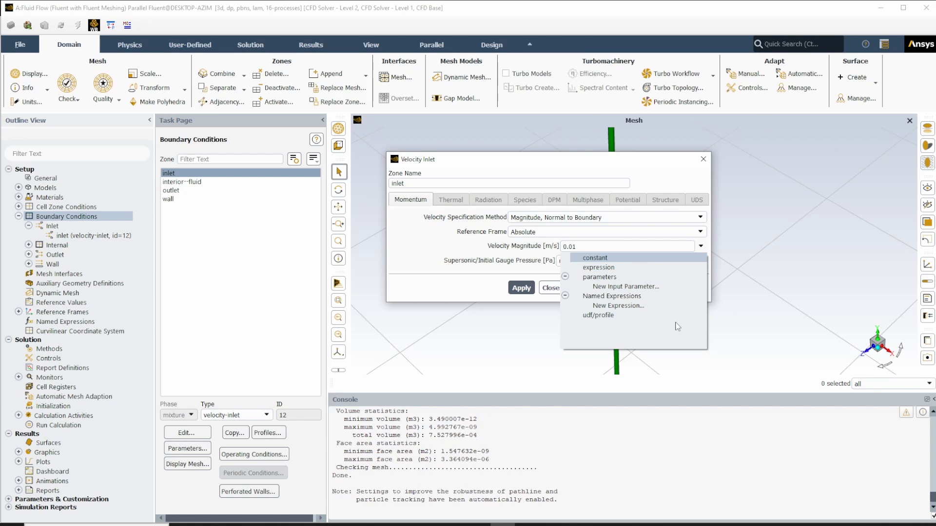
{"action": "left_click", "coordinate": [658, 165]}
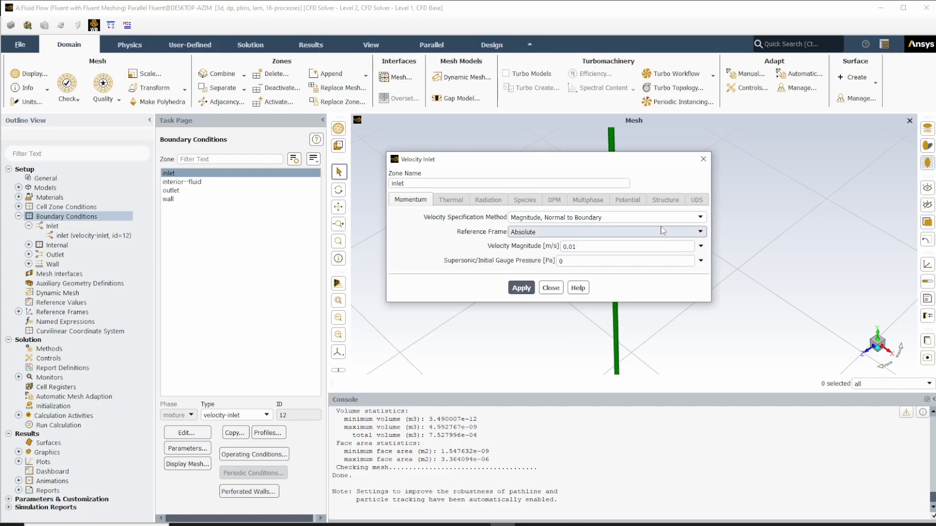
{"action": "left_click", "coordinate": [551, 288]}
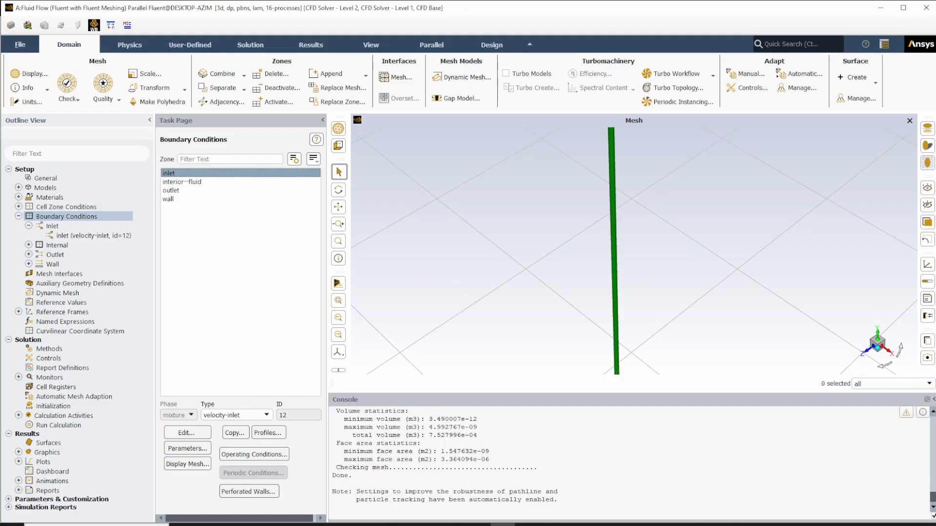
{"action": "key", "text": "alt+Tab"}
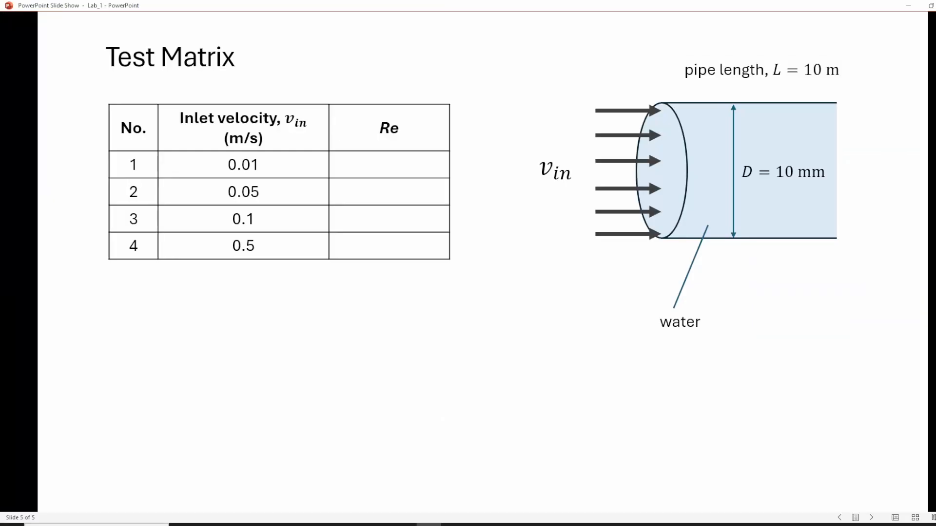
{"action": "key", "text": "alt+Tab"}
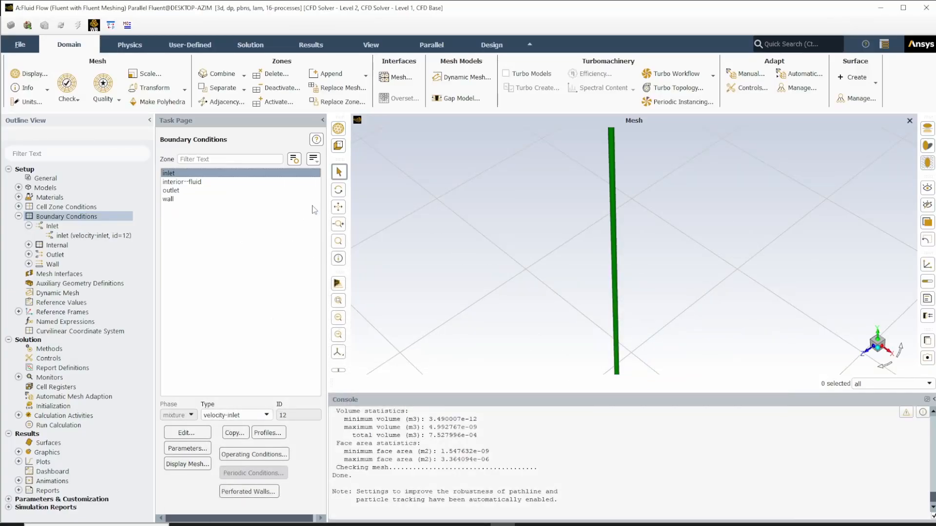
- Review the outlet's pressure-outlet momentum settings, including gauge pressure and backflow options, and close them
{"action": "left_click", "coordinate": [179, 191]}
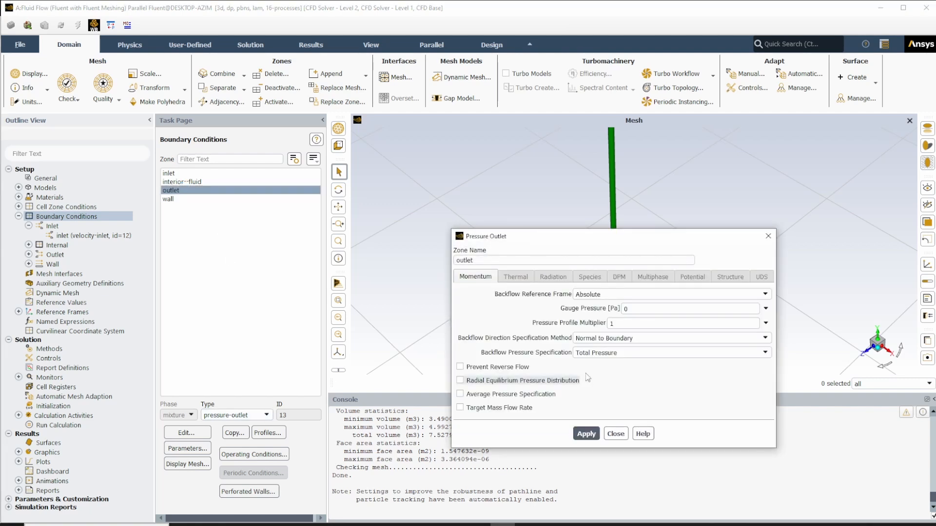
{"action": "left_click_drag", "start_coordinate": [648, 243], "coordinate": [624, 195]}
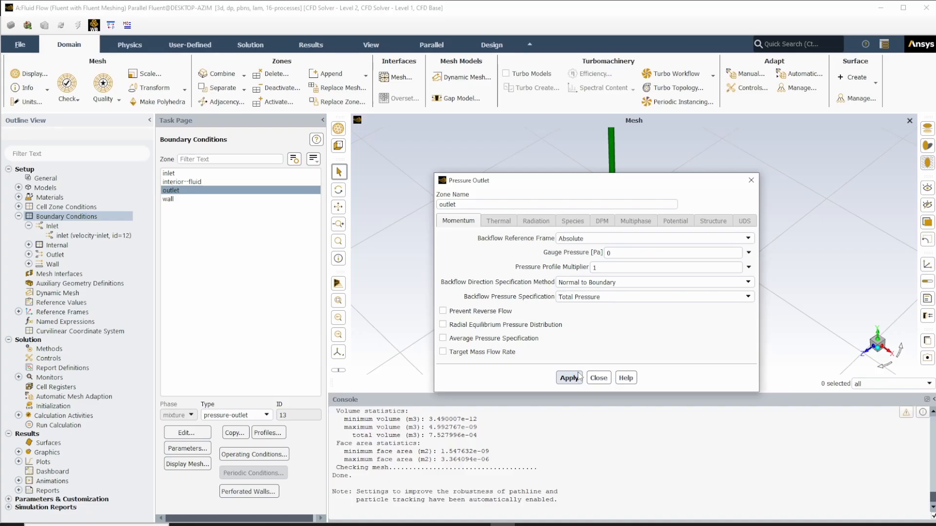
{"action": "left_click", "coordinate": [598, 379]}
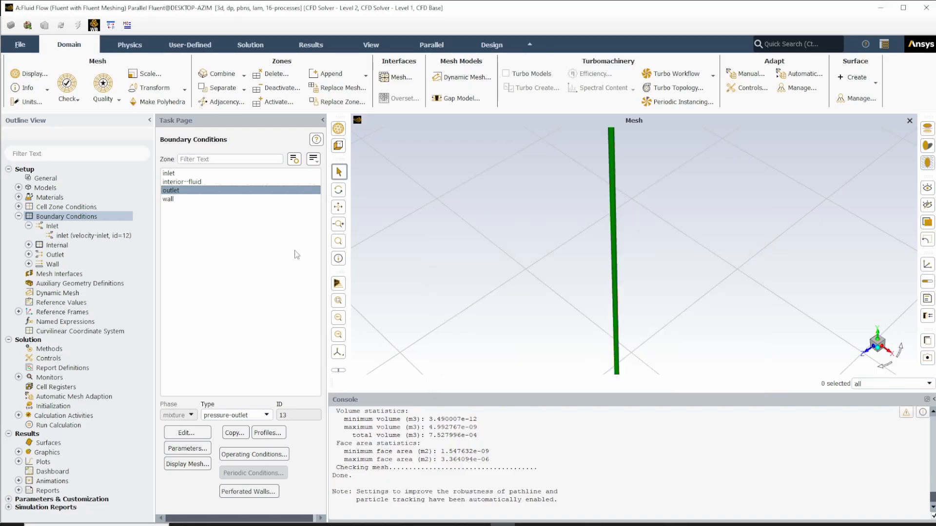
- Apply the Stationary Wall and No Slip momentum settings to the wall boundary and close them
{"action": "left_click", "coordinate": [176, 199]}
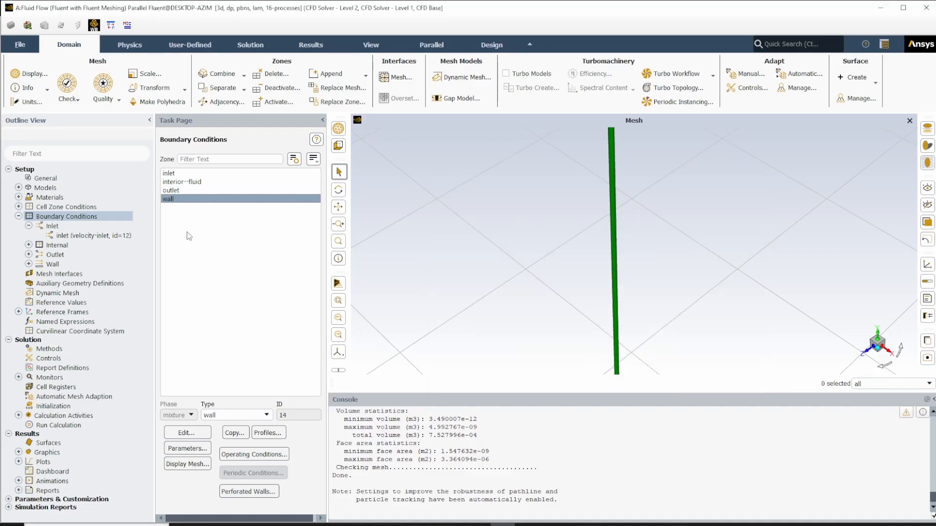
{"action": "double_click", "coordinate": [174, 200]}
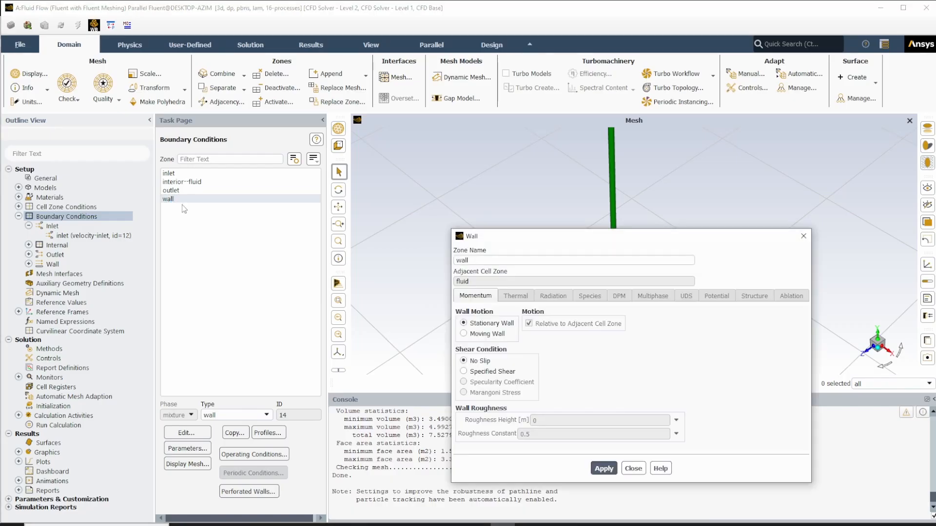
{"action": "left_click_drag", "start_coordinate": [520, 240], "coordinate": [519, 182]}
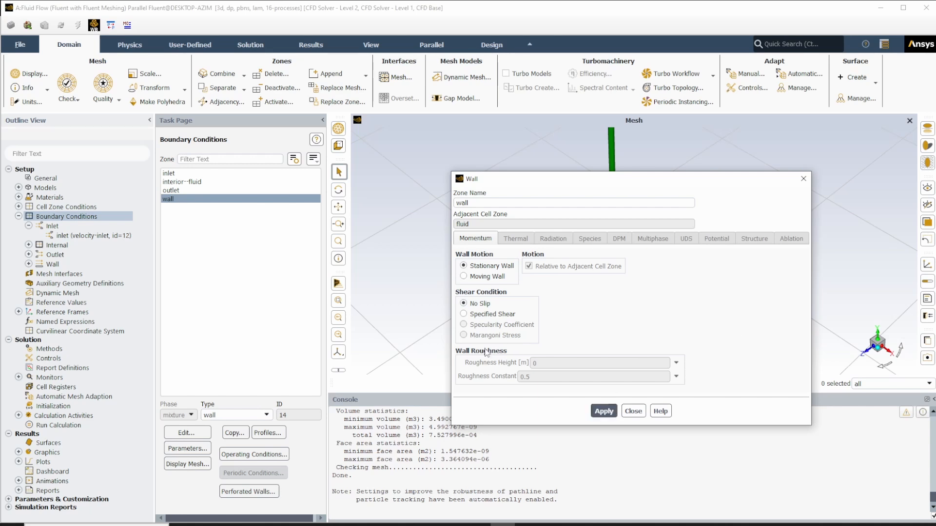
{"action": "left_click", "coordinate": [603, 411]}
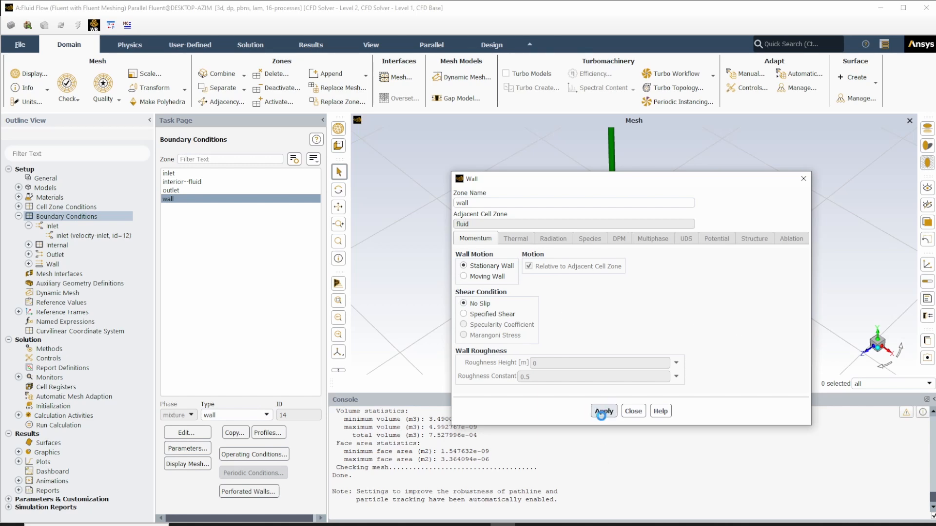
{"action": "left_click", "coordinate": [633, 411]}
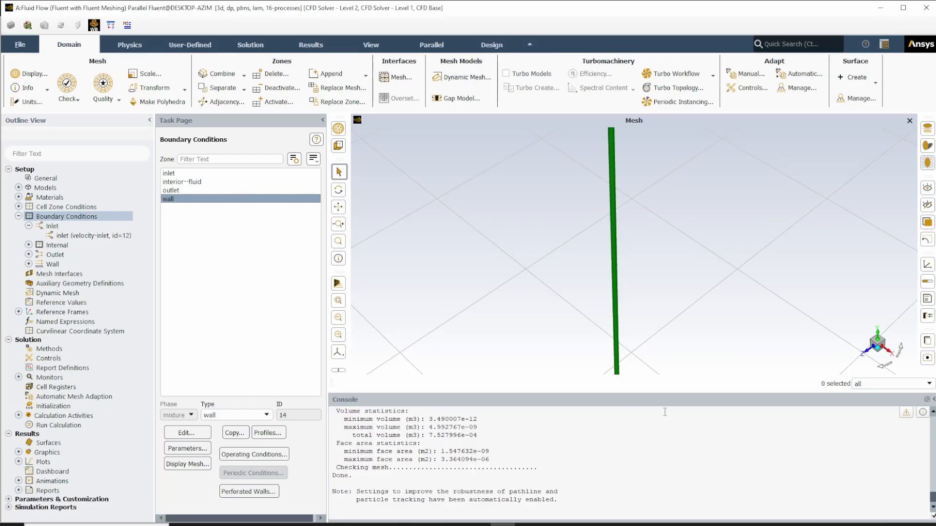
- Examine the reference values, solution methods, relaxation factors and report definitions
{"action": "left_click", "coordinate": [19, 216]}
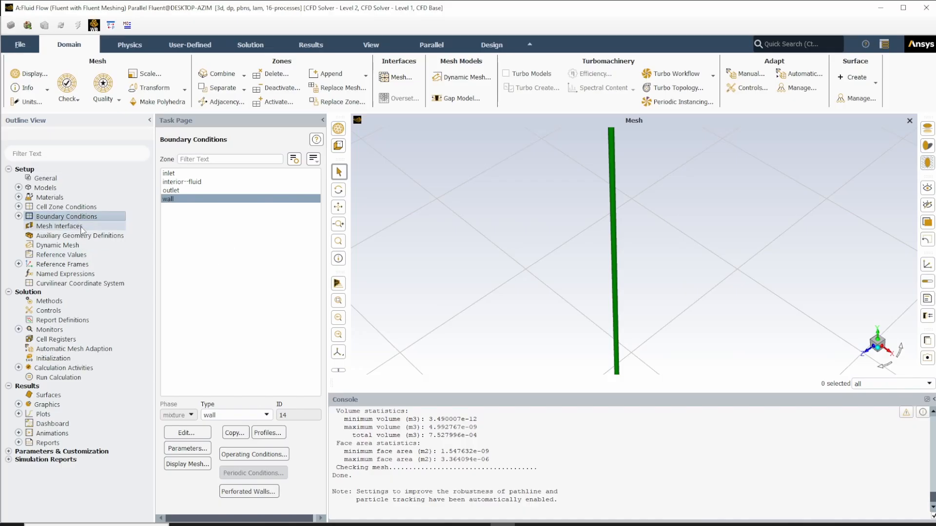
{"action": "left_click", "coordinate": [80, 256]}
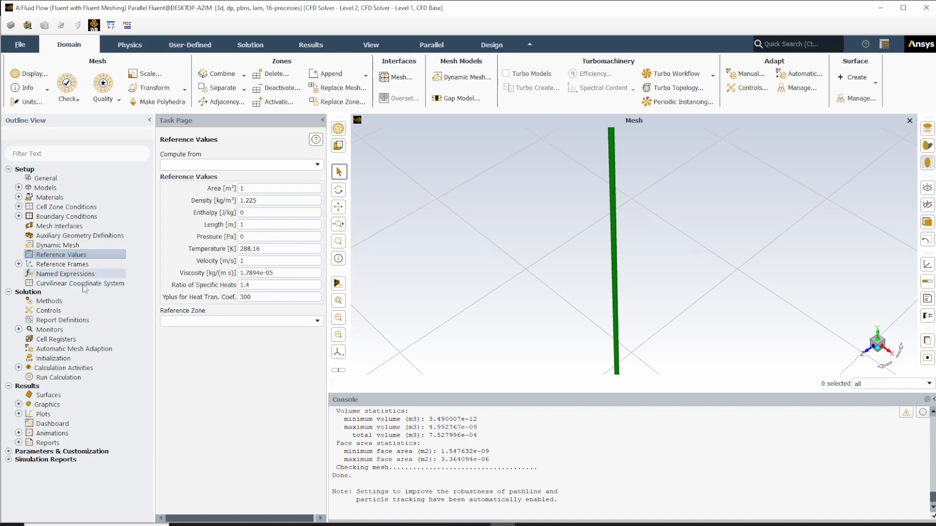
{"action": "left_click", "coordinate": [55, 301]}
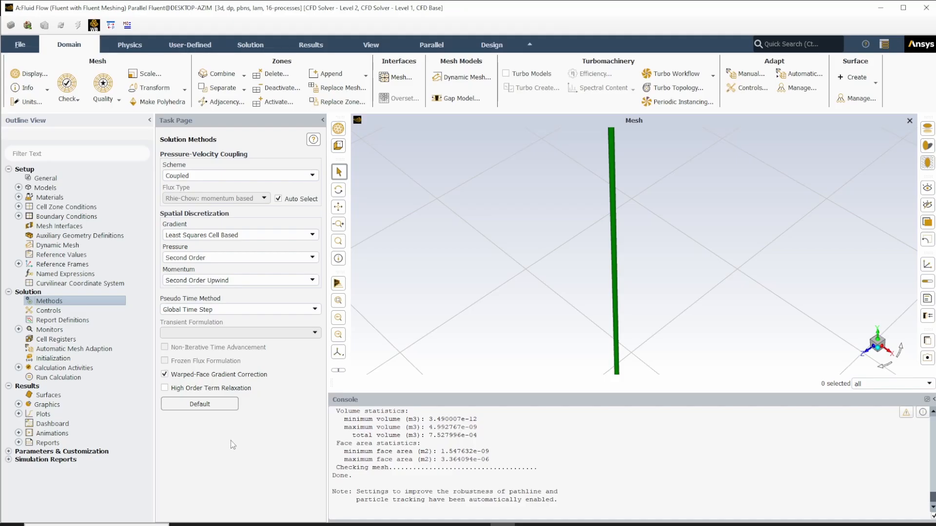
{"action": "left_click", "coordinate": [53, 312]}
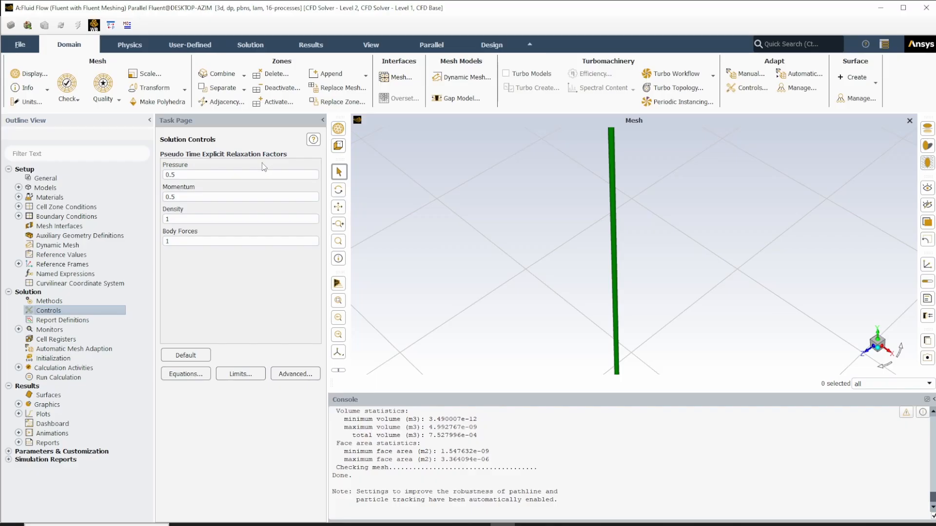
{"action": "double_click", "coordinate": [83, 321]}
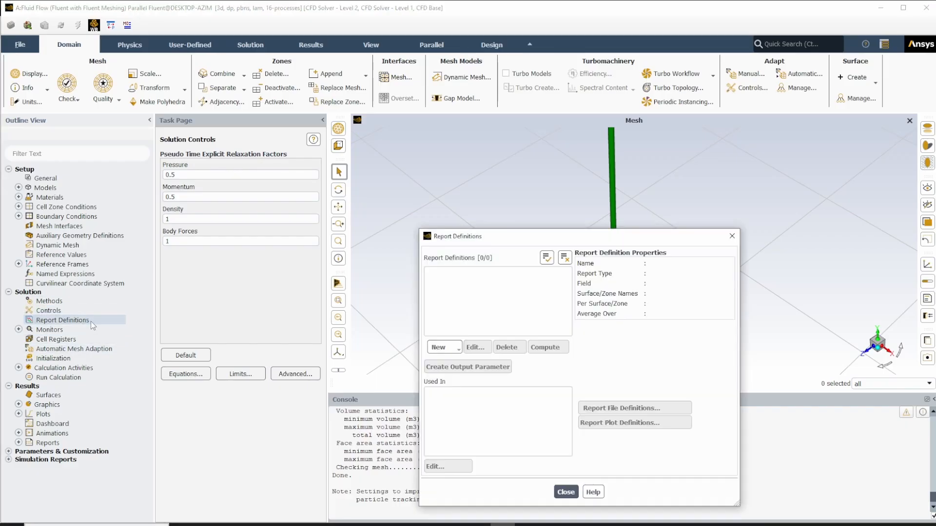
{"action": "left_click_drag", "start_coordinate": [492, 242], "coordinate": [445, 174]}
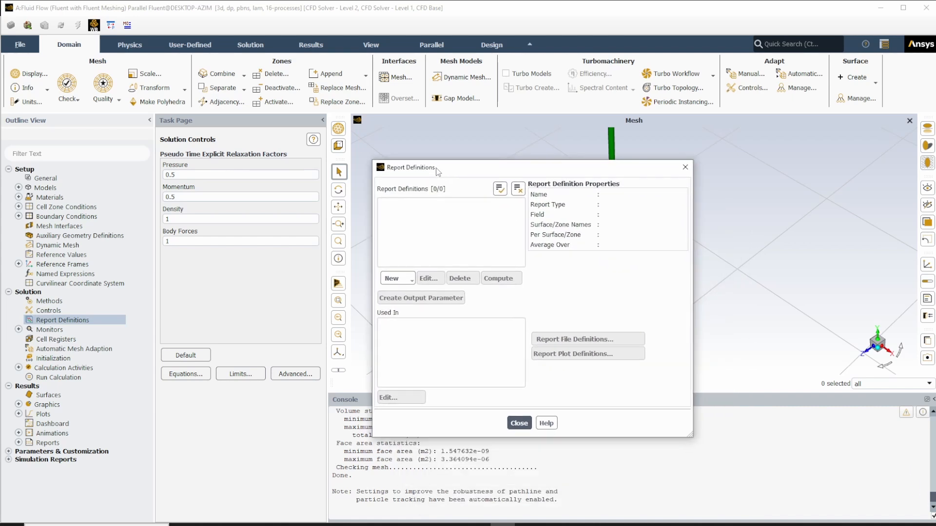
{"action": "left_click", "coordinate": [518, 424]}
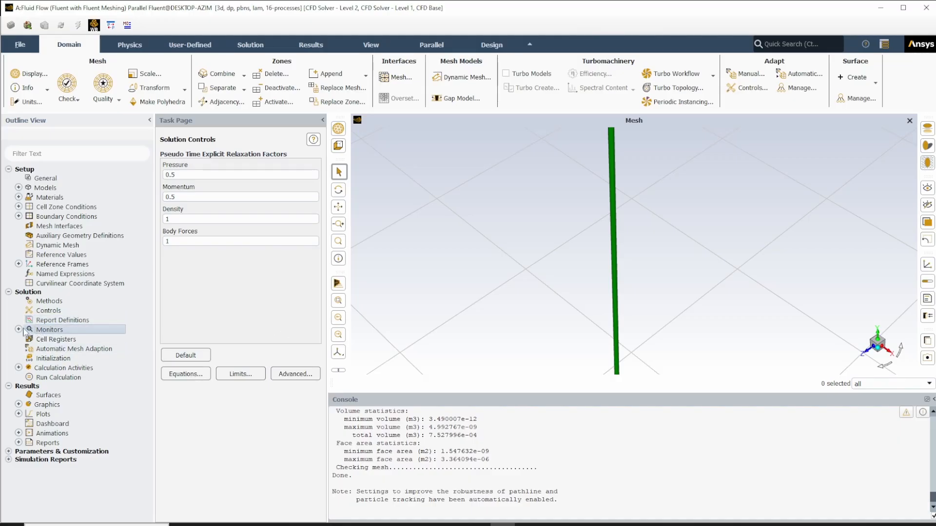
- Set the residual monitors' absolute criteria to 1e-6 for continuity and the x-, y- and z-velocity, and confirm
{"action": "double_click", "coordinate": [62, 331]}
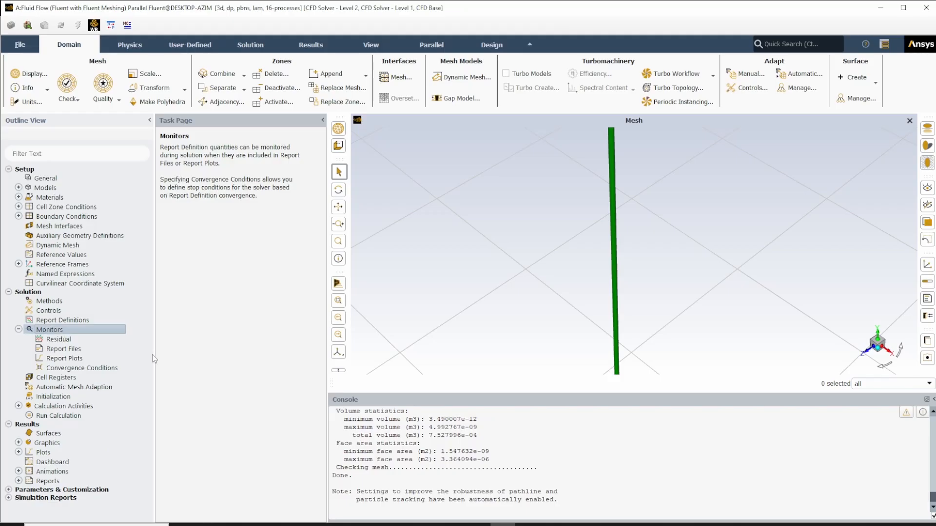
{"action": "double_click", "coordinate": [73, 340]}
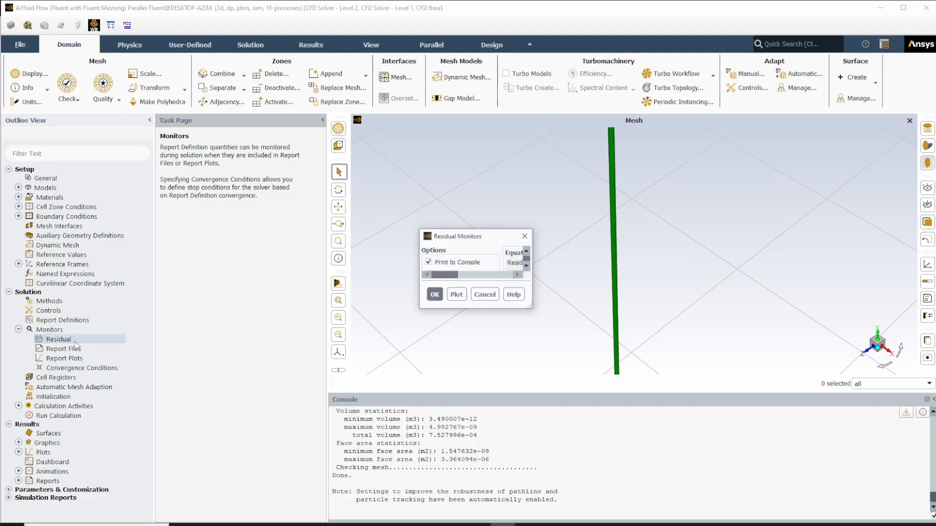
{"action": "left_click_drag", "start_coordinate": [529, 242], "coordinate": [510, 167]}
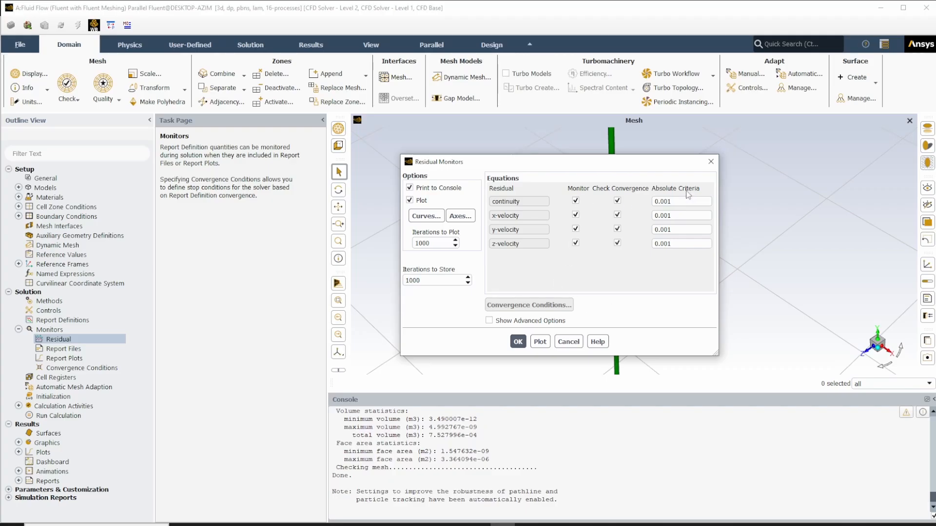
{"action": "double_click", "coordinate": [668, 201]}
{"action": "type", "text": "1e-6"}
{"action": "left_click_drag", "start_coordinate": [677, 200], "coordinate": [640, 244]}
{"action": "type", "text": "1e-6"}
{"action": "type", "text": "1e-6"}
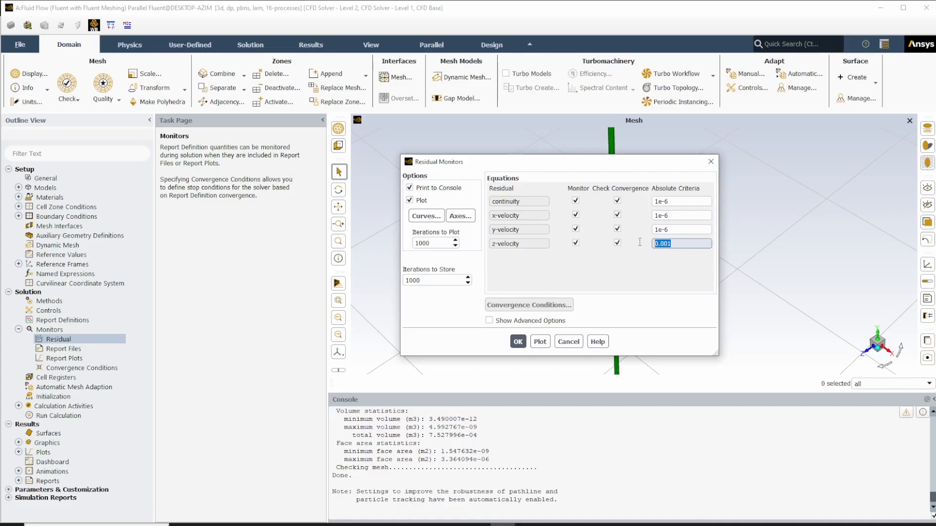
{"action": "type", "text": "1e-6"}
{"action": "left_click_drag", "start_coordinate": [632, 163], "coordinate": [659, 133]}
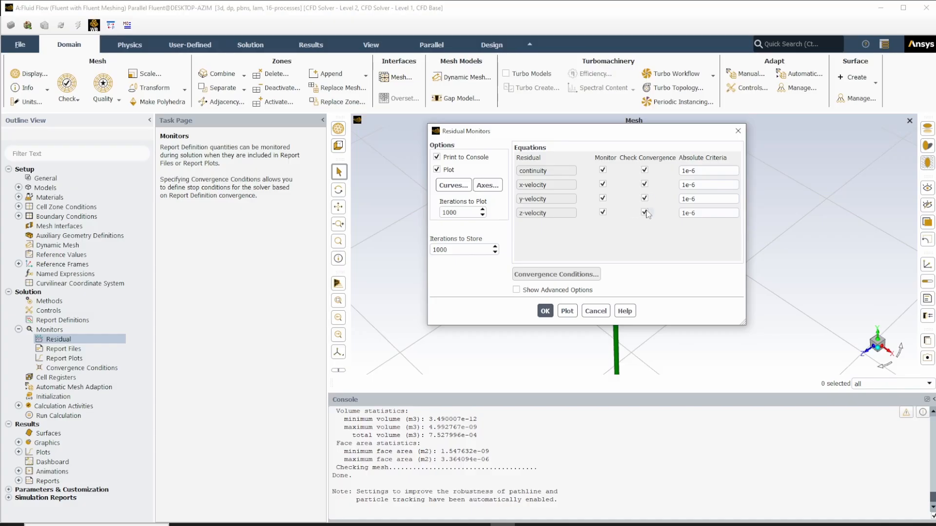
{"action": "left_click", "coordinate": [545, 311]}
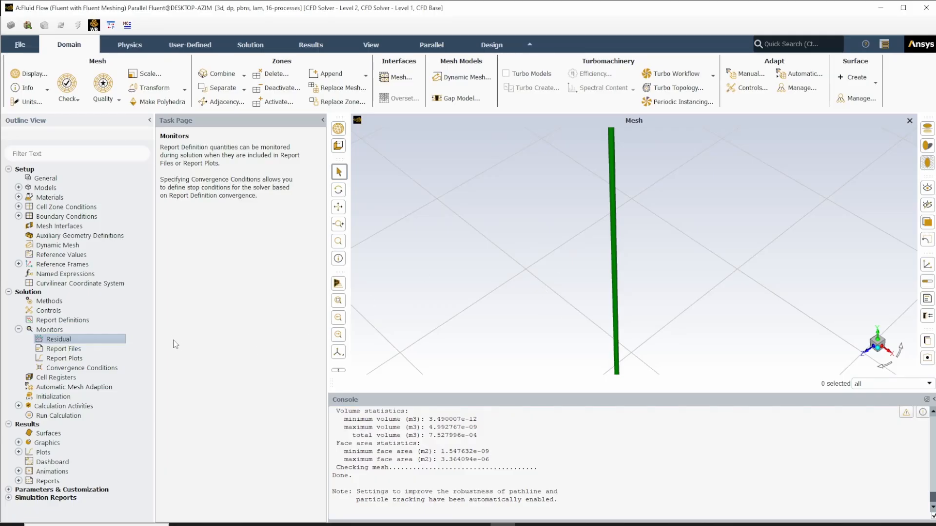
- Set autosave to save the data file every 10 iterations, retaining only the most recent files with a maximum of 2 data files
{"action": "double_click", "coordinate": [79, 409]}
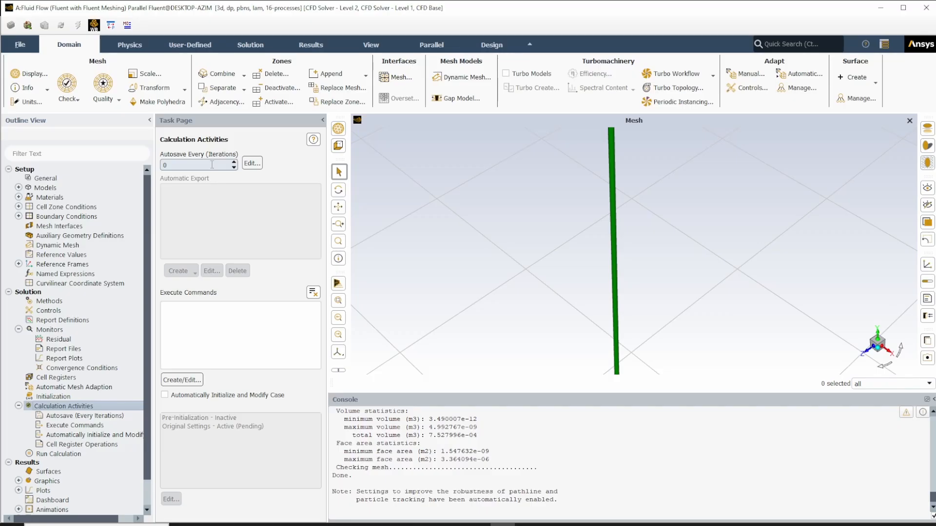
{"action": "left_click", "coordinate": [253, 164]}
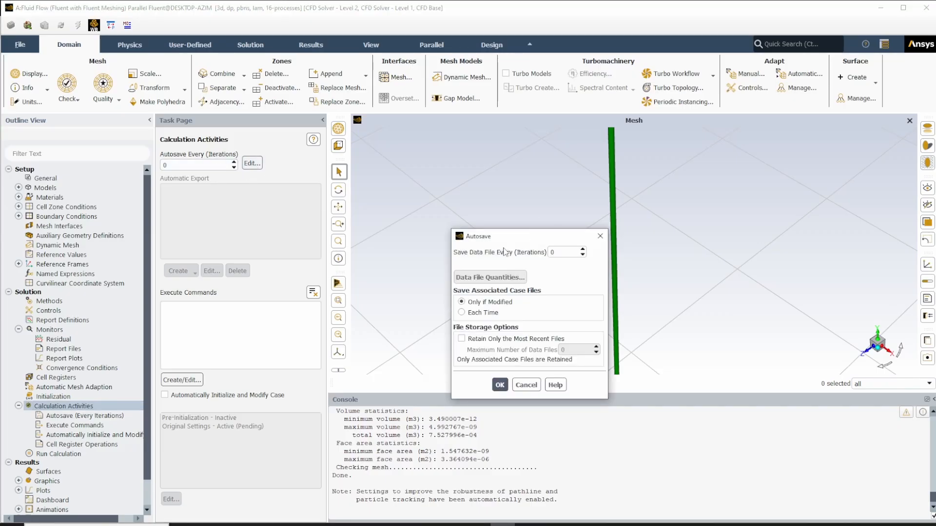
{"action": "double_click", "coordinate": [568, 254]}
{"action": "left_click", "coordinate": [497, 339]}
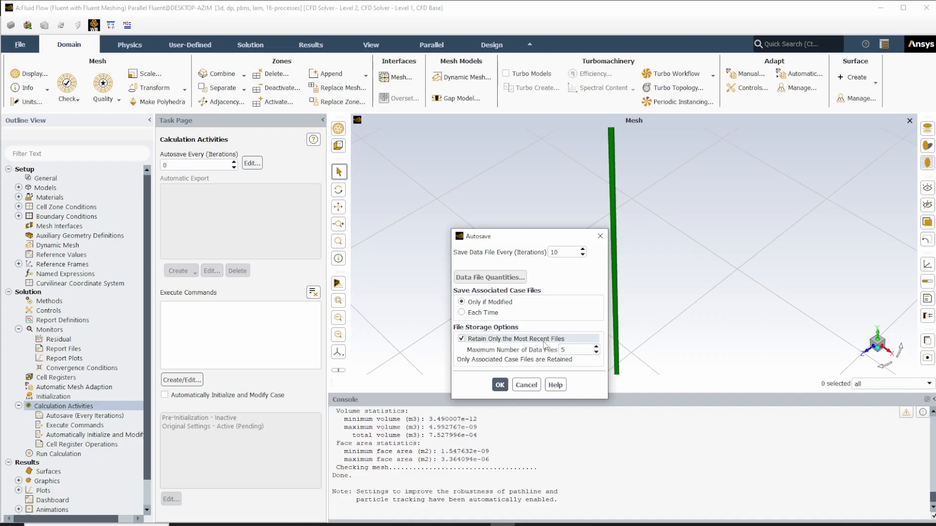
{"action": "key", "text": "Tab"}
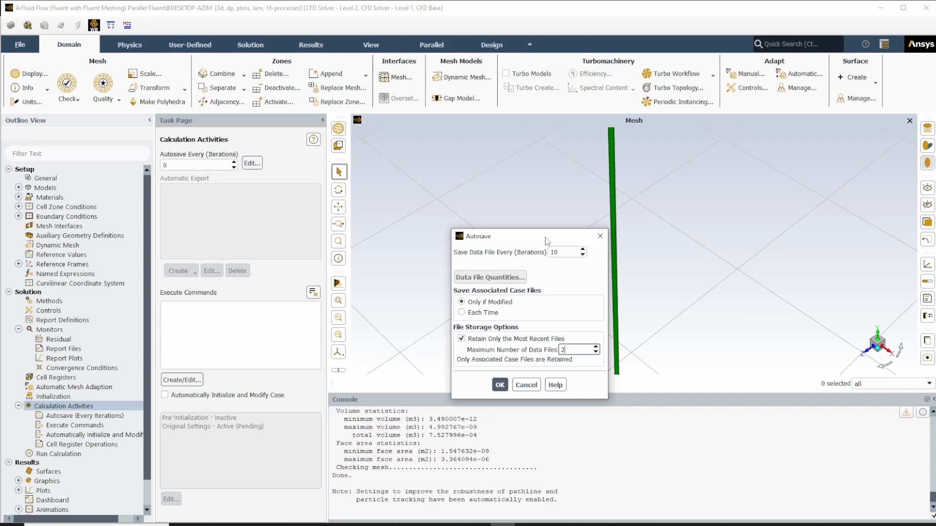
{"action": "left_click_drag", "start_coordinate": [531, 242], "coordinate": [524, 166]}
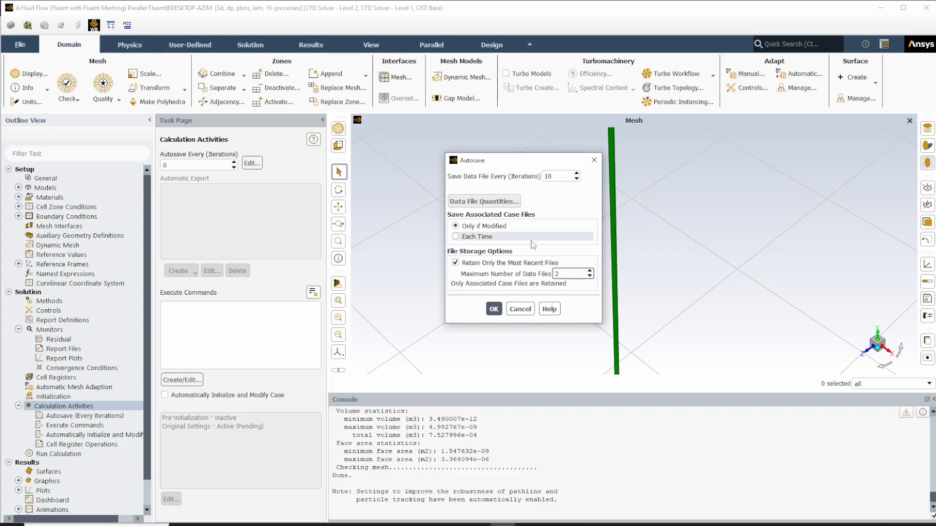
{"action": "left_click_drag", "start_coordinate": [513, 164], "coordinate": [435, 149]}
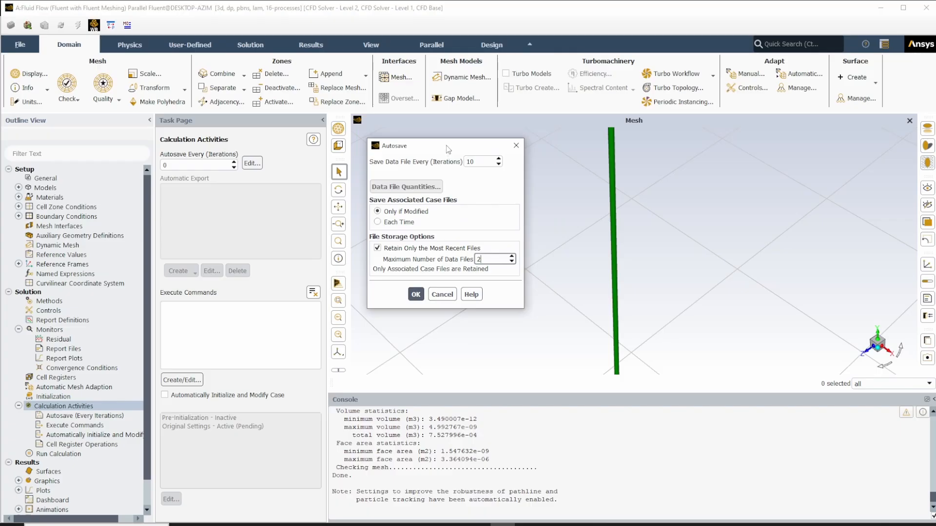
{"action": "left_click", "coordinate": [467, 161]}
{"action": "left_click_drag", "start_coordinate": [477, 150], "coordinate": [470, 147]}
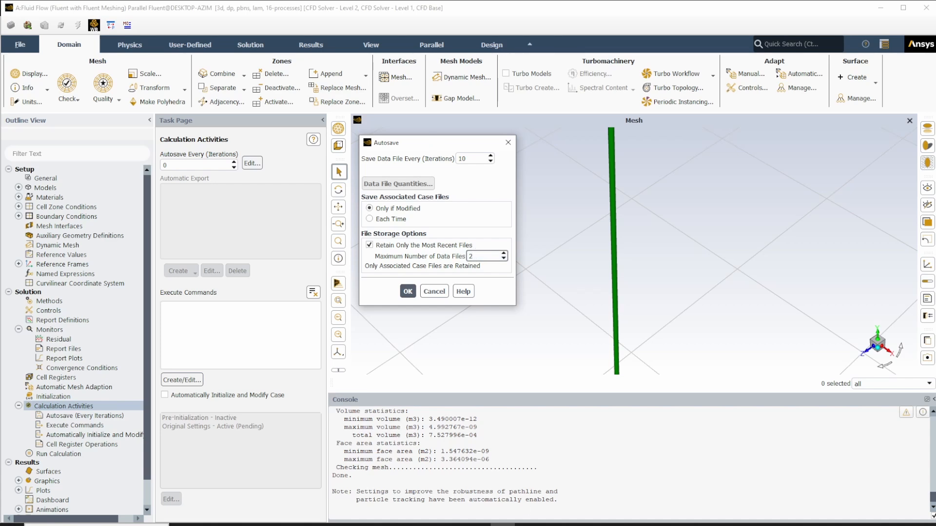
- Capture a screen snip of the Autosave dialog
{"action": "left_click", "coordinate": [354, 525]}
{"action": "key", "text": "super+shift+s"}
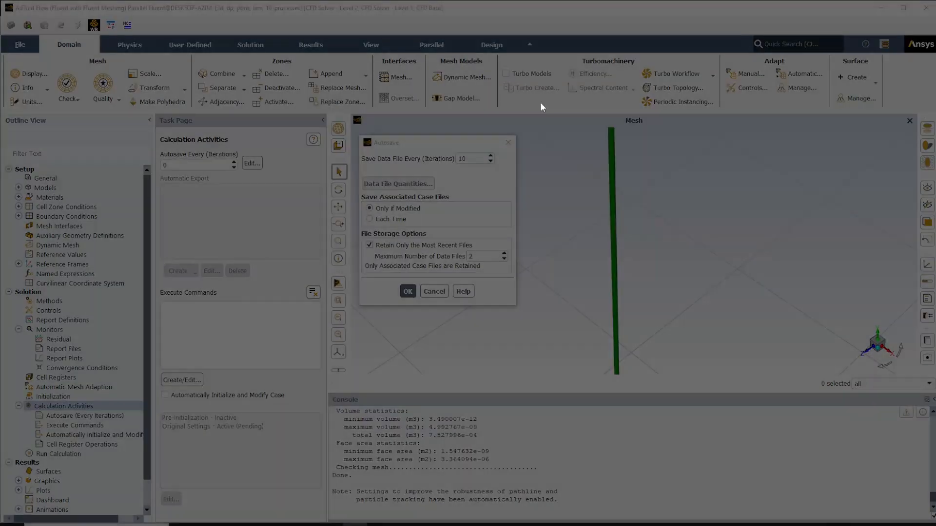
{"action": "left_click_drag", "start_coordinate": [360, 133], "coordinate": [516, 312]}
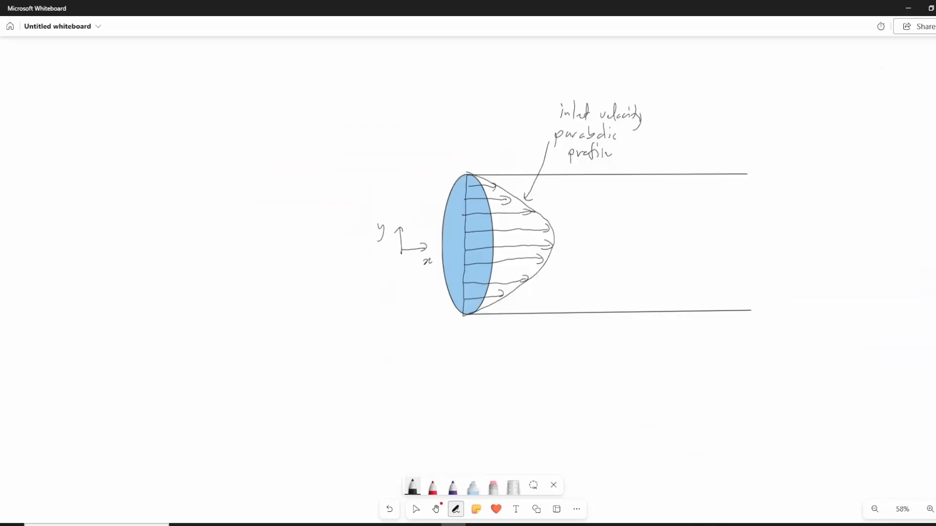
- Switch to Microsoft Whiteboard and clear the inlet velocity sketch from the canvas
{"action": "right_click", "coordinate": [631, 198]}
{"action": "left_click", "coordinate": [668, 280]}
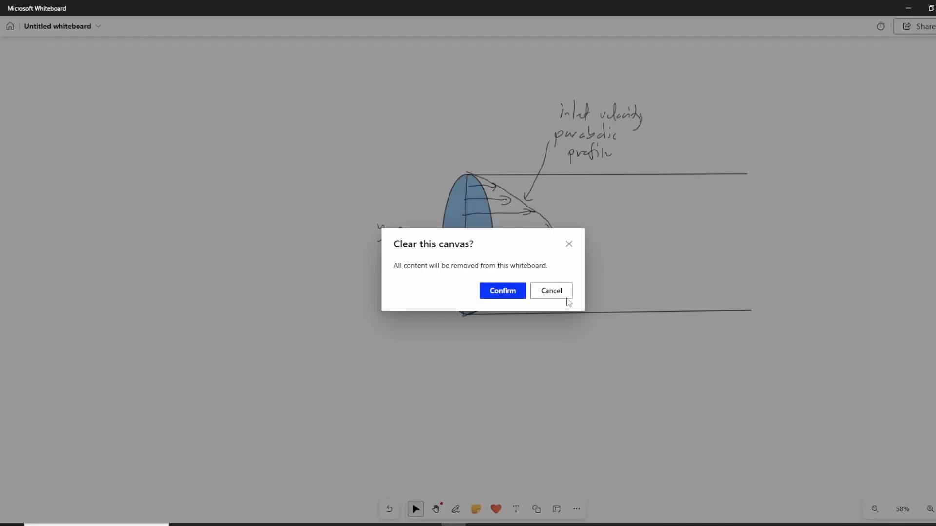
{"action": "left_click", "coordinate": [509, 293]}
- Paste the Autosave snip onto the whiteboard, place it in the canvas's upper-left area and enlarge it
{"action": "right_click", "coordinate": [452, 199]}
{"action": "left_click", "coordinate": [487, 262]}
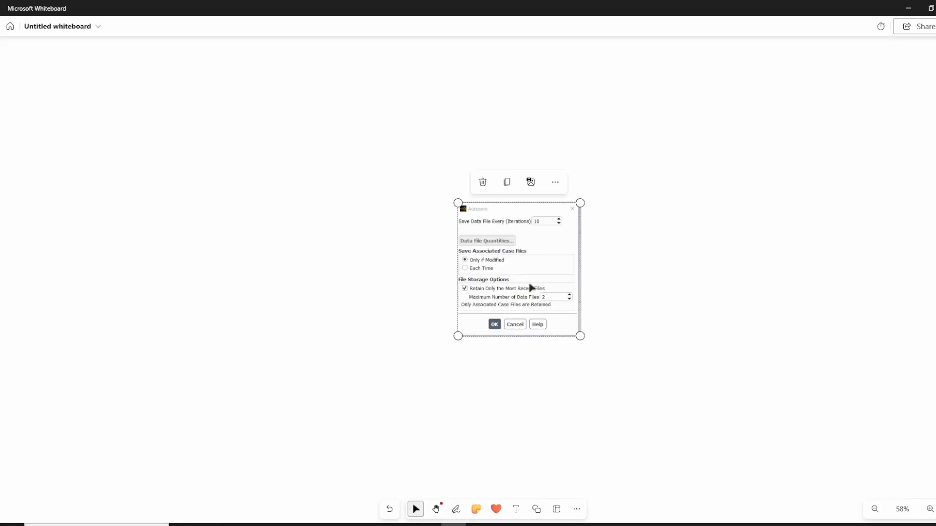
{"action": "left_click_drag", "start_coordinate": [529, 286], "coordinate": [167, 159]}
{"action": "left_click_drag", "start_coordinate": [201, 205], "coordinate": [264, 276]}
{"action": "left_click", "coordinate": [345, 190]}
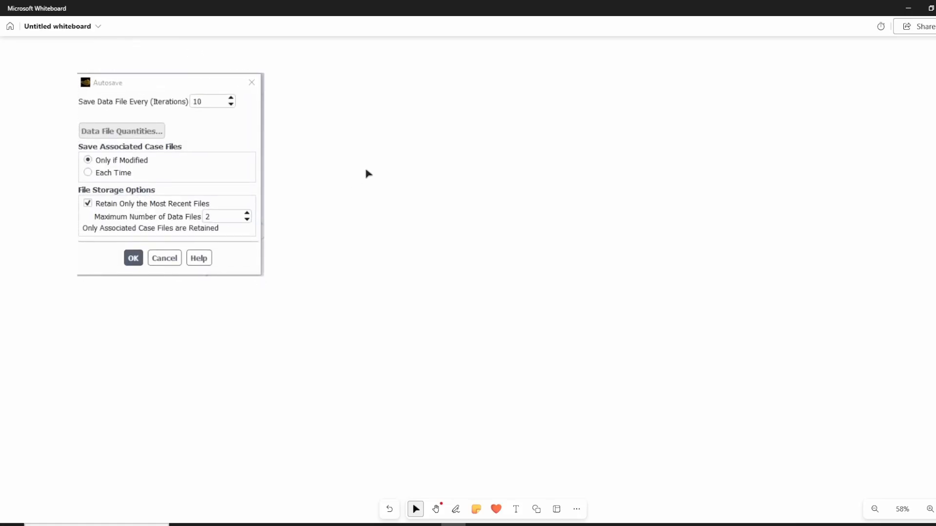
- Draw a graph beside the Autosave image, labelling the horizontal axis "iteration" and the vertical axis "residual φ"
{"action": "left_click", "coordinate": [456, 510]}
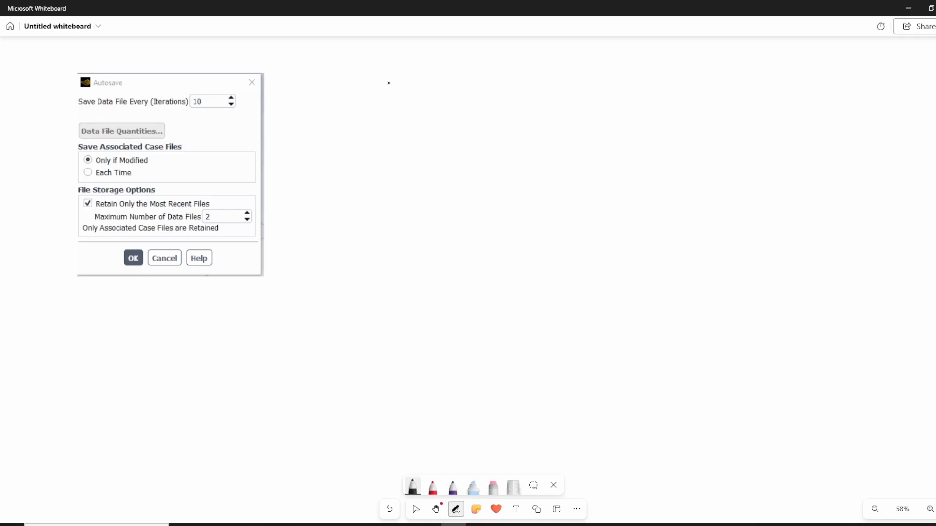
{"action": "mouse_move", "coordinate": [389, 83]}
{"action": "left_mouse_down"}
{"action": "mouse_move", "coordinate": [394, 228]}
{"action": "mouse_move", "coordinate": [618, 224]}
{"action": "mouse_move", "coordinate": [695, 212]}
{"action": "mouse_move", "coordinate": [686, 242]}
{"action": "mouse_move", "coordinate": [713, 233]}
{"action": "mouse_move", "coordinate": [726, 242]}
{"action": "left_mouse_up"}
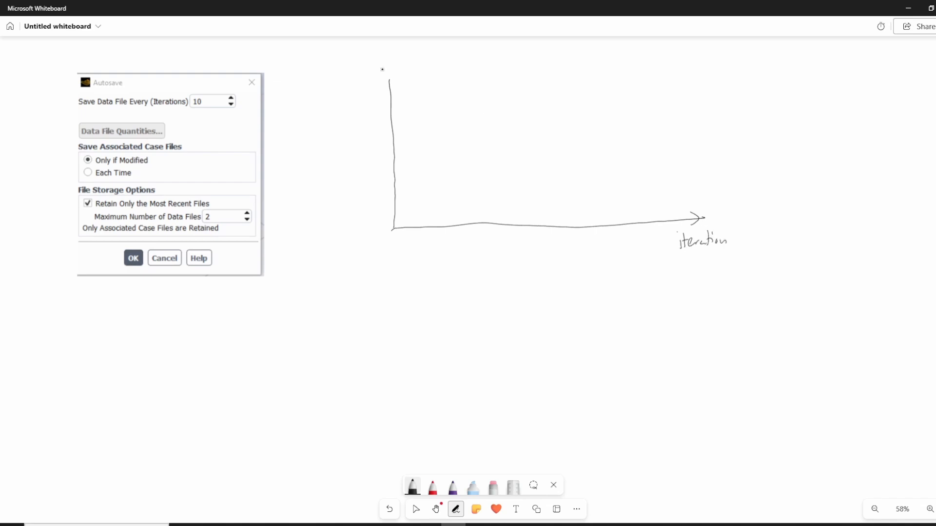
{"action": "mouse_move", "coordinate": [385, 83]}
{"action": "left_mouse_down"}
{"action": "mouse_move", "coordinate": [393, 83]}
{"action": "mouse_move", "coordinate": [341, 74]}
{"action": "left_mouse_up"}
{"action": "left_click_drag", "start_coordinate": [343, 78], "coordinate": [349, 79]}
{"action": "mouse_move", "coordinate": [355, 74]}
{"action": "left_mouse_down"}
{"action": "mouse_move", "coordinate": [374, 79]}
{"action": "mouse_move", "coordinate": [380, 63]}
{"action": "mouse_move", "coordinate": [361, 97]}
{"action": "left_mouse_up"}
- Mark the iteration axis with ticks numbered 0 to 4 and 8 to 10
{"action": "mouse_move", "coordinate": [394, 236]}
{"action": "left_mouse_down"}
{"action": "mouse_move", "coordinate": [405, 232]}
{"action": "mouse_move", "coordinate": [407, 244]}
{"action": "mouse_move", "coordinate": [417, 230]}
{"action": "mouse_move", "coordinate": [424, 243]}
{"action": "mouse_move", "coordinate": [428, 230]}
{"action": "mouse_move", "coordinate": [429, 244]}
{"action": "left_mouse_up"}
{"action": "mouse_move", "coordinate": [438, 225]}
{"action": "left_mouse_down"}
{"action": "mouse_move", "coordinate": [444, 243]}
{"action": "mouse_move", "coordinate": [448, 228]}
{"action": "mouse_move", "coordinate": [483, 228]}
{"action": "mouse_move", "coordinate": [485, 241]}
{"action": "mouse_move", "coordinate": [500, 225]}
{"action": "mouse_move", "coordinate": [492, 243]}
{"action": "left_mouse_up"}
{"action": "left_click_drag", "start_coordinate": [499, 236], "coordinate": [498, 237]}
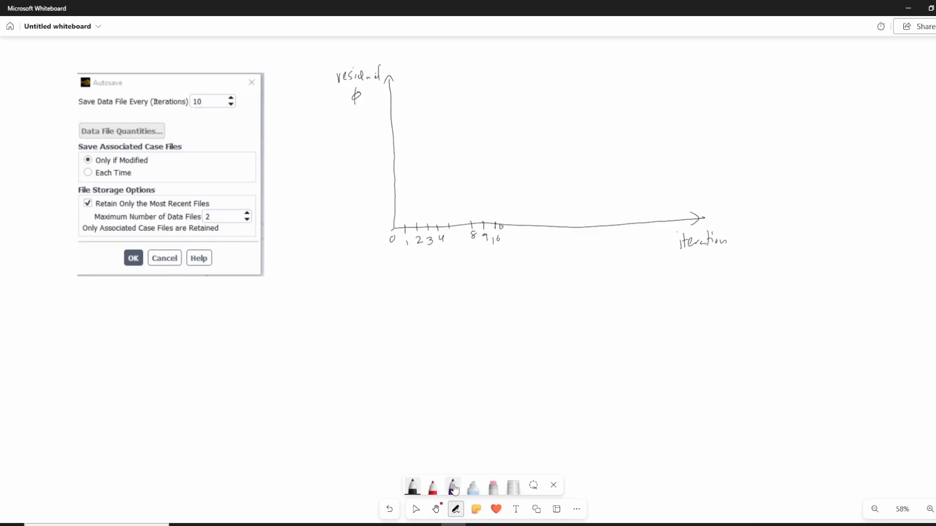
- In red, circle iterations 10 and 9 and write 10.dat and 9.dat below them
{"action": "left_click", "coordinate": [473, 487]}
{"action": "left_click", "coordinate": [433, 488]}
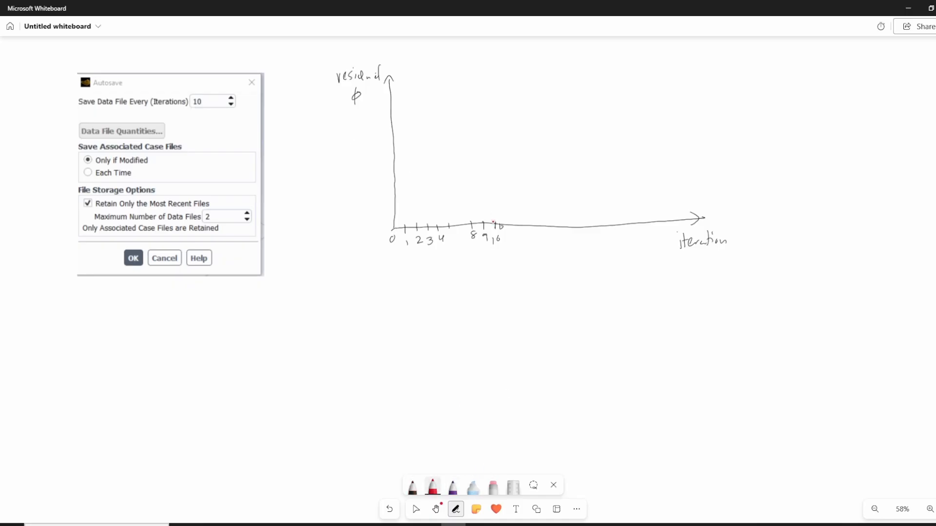
{"action": "mouse_move", "coordinate": [500, 232]}
{"action": "left_mouse_down"}
{"action": "mouse_move", "coordinate": [491, 233]}
{"action": "mouse_move", "coordinate": [502, 236]}
{"action": "left_mouse_up"}
{"action": "mouse_move", "coordinate": [496, 258]}
{"action": "left_mouse_down"}
{"action": "mouse_move", "coordinate": [496, 304]}
{"action": "mouse_move", "coordinate": [526, 290]}
{"action": "mouse_move", "coordinate": [535, 302]}
{"action": "left_mouse_up"}
{"action": "left_click_drag", "start_coordinate": [474, 235], "coordinate": [489, 236]}
{"action": "left_click", "coordinate": [502, 326]}
{"action": "mouse_move", "coordinate": [495, 319]}
{"action": "left_mouse_down"}
{"action": "mouse_move", "coordinate": [497, 329]}
{"action": "mouse_move", "coordinate": [533, 323]}
{"action": "left_mouse_up"}
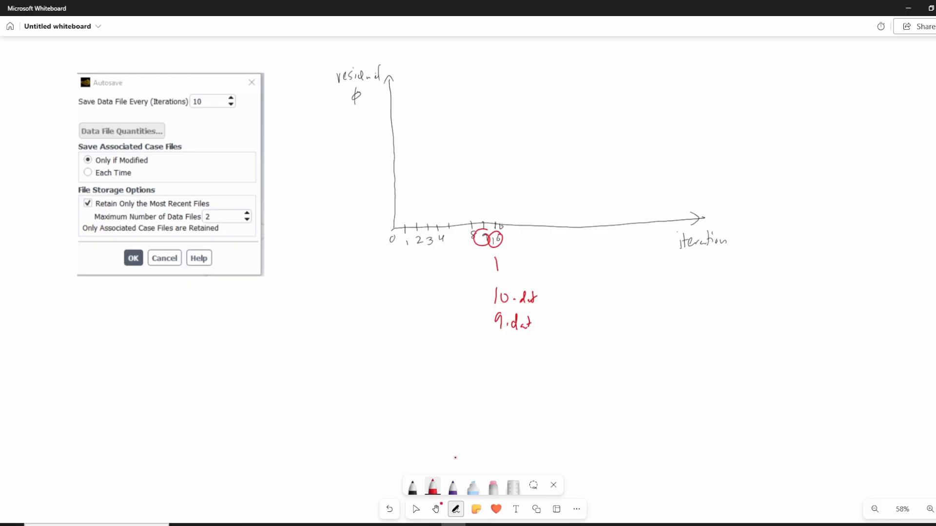
- Extend the iteration axis in black with ticks beyond 10, numbering 15, 19 and 20
{"action": "left_click", "coordinate": [412, 487]}
{"action": "left_click_drag", "start_coordinate": [507, 224], "coordinate": [541, 231]}
{"action": "left_click_drag", "start_coordinate": [547, 224], "coordinate": [542, 244]}
{"action": "mouse_move", "coordinate": [548, 236]}
{"action": "left_mouse_down"}
{"action": "mouse_move", "coordinate": [547, 246]}
{"action": "mouse_move", "coordinate": [559, 230]}
{"action": "left_mouse_up"}
{"action": "left_click_drag", "start_coordinate": [567, 223], "coordinate": [565, 231]}
{"action": "mouse_move", "coordinate": [571, 223]}
{"action": "left_mouse_down"}
{"action": "mouse_move", "coordinate": [580, 245]}
{"action": "mouse_move", "coordinate": [593, 230]}
{"action": "mouse_move", "coordinate": [598, 240]}
{"action": "left_mouse_up"}
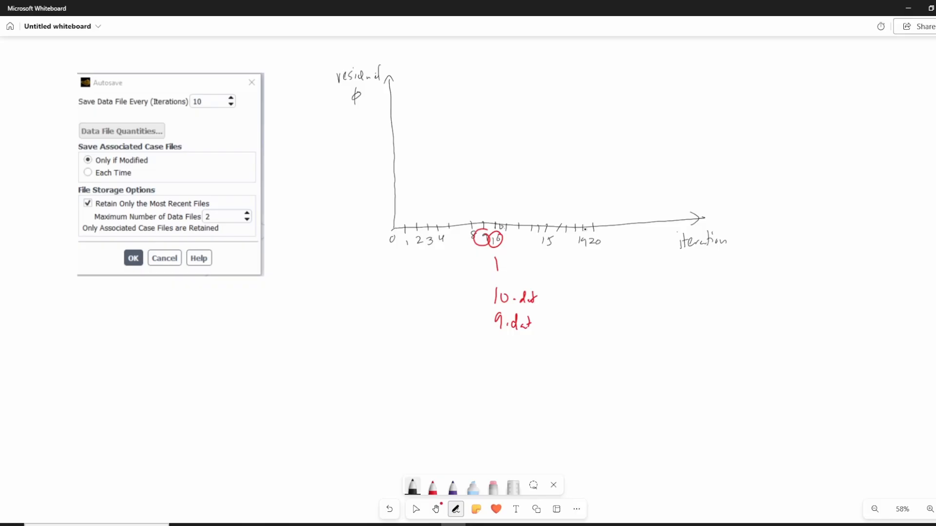
- In red, circle iteration 20, strike out 9.dat and write 20.dat below the circled number
{"action": "left_click", "coordinate": [432, 486]}
{"action": "mouse_move", "coordinate": [599, 242]}
{"action": "left_mouse_down"}
{"action": "mouse_move", "coordinate": [588, 238]}
{"action": "mouse_move", "coordinate": [601, 240]}
{"action": "left_mouse_up"}
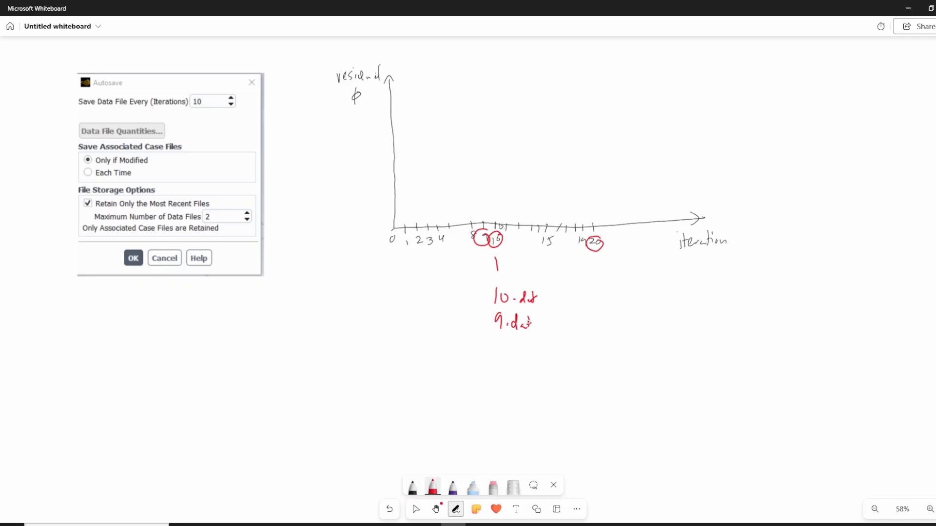
{"action": "mouse_move", "coordinate": [481, 325]}
{"action": "left_mouse_down"}
{"action": "mouse_move", "coordinate": [538, 326]}
{"action": "mouse_move", "coordinate": [532, 317]}
{"action": "left_mouse_up"}
{"action": "mouse_move", "coordinate": [583, 284]}
{"action": "left_mouse_down"}
{"action": "mouse_move", "coordinate": [588, 297]}
{"action": "mouse_move", "coordinate": [610, 281]}
{"action": "mouse_move", "coordinate": [628, 290]}
{"action": "left_mouse_up"}
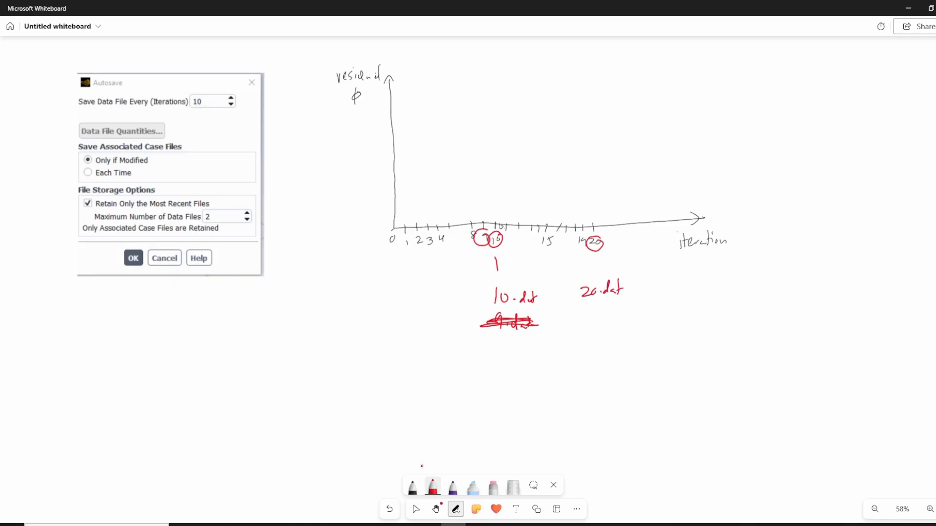
- Outline the 10.dat and 20.dat labels together and individually in purple
{"action": "left_click", "coordinate": [453, 487]}
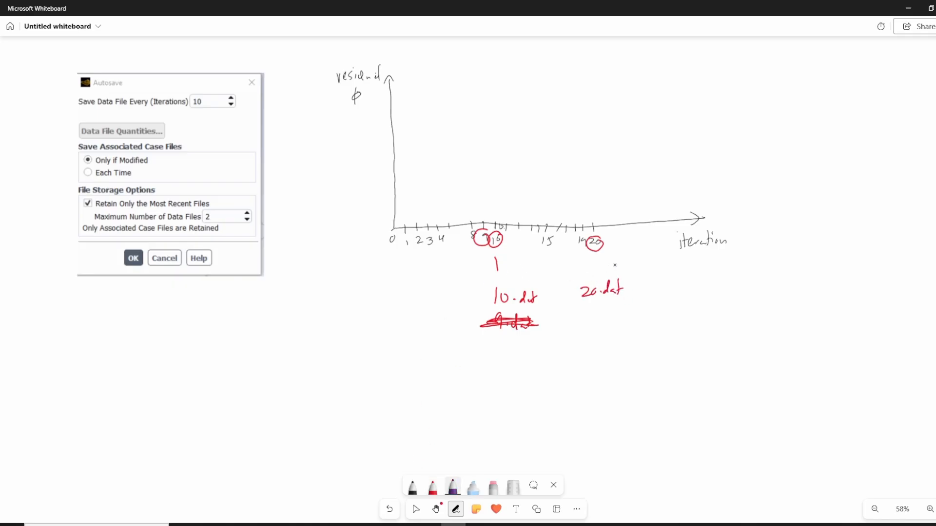
{"action": "mouse_move", "coordinate": [627, 272]}
{"action": "left_mouse_down"}
{"action": "mouse_move", "coordinate": [498, 269]}
{"action": "mouse_move", "coordinate": [507, 312]}
{"action": "mouse_move", "coordinate": [623, 305]}
{"action": "mouse_move", "coordinate": [629, 276]}
{"action": "left_mouse_up"}
{"action": "mouse_move", "coordinate": [541, 280]}
{"action": "left_mouse_down"}
{"action": "mouse_move", "coordinate": [487, 288]}
{"action": "mouse_move", "coordinate": [542, 297]}
{"action": "left_mouse_up"}
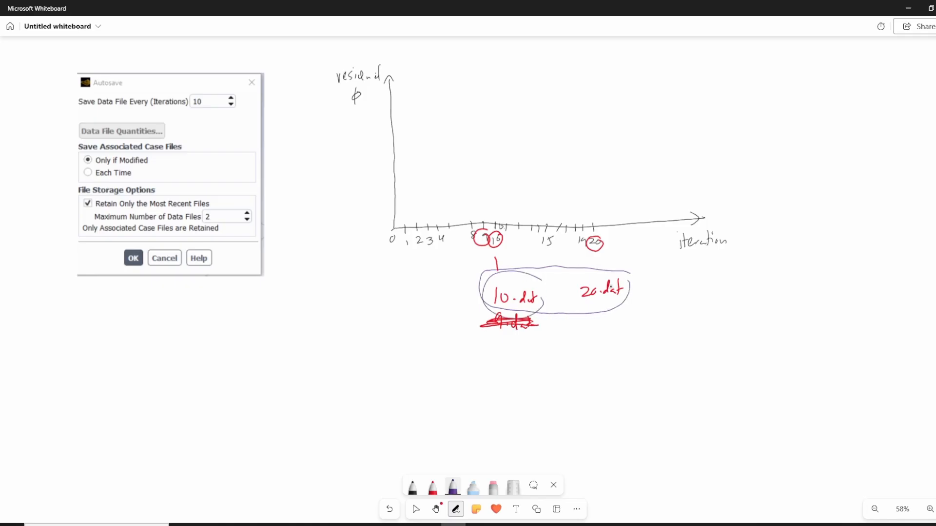
{"action": "mouse_move", "coordinate": [618, 271]}
{"action": "left_mouse_down"}
{"action": "mouse_move", "coordinate": [614, 309]}
{"action": "mouse_move", "coordinate": [629, 280]}
{"action": "left_mouse_up"}
- Mark iteration 30 on the axis in black, and in red circle it, write 30.dat beneath and strike out 10.dat
{"action": "left_click", "coordinate": [413, 486]}
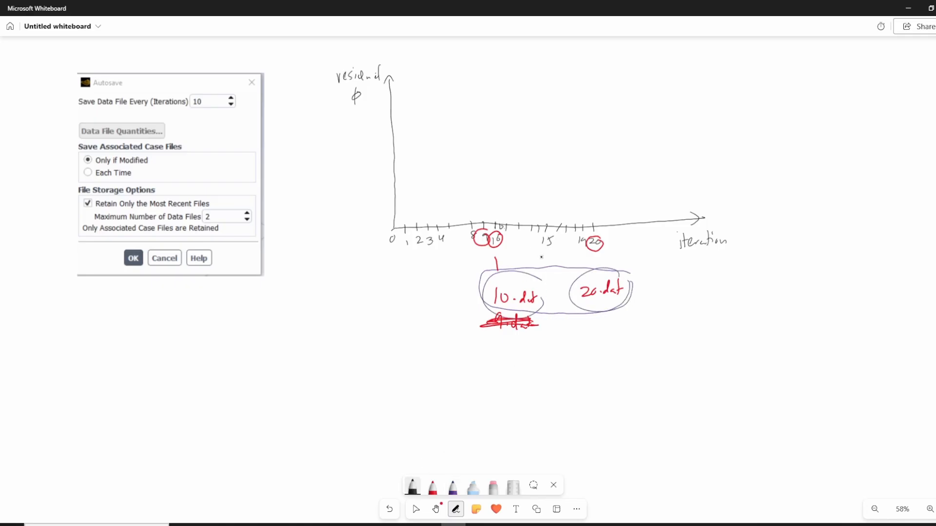
{"action": "mouse_move", "coordinate": [603, 224]}
{"action": "left_mouse_down"}
{"action": "mouse_move", "coordinate": [602, 230]}
{"action": "mouse_move", "coordinate": [661, 229]}
{"action": "mouse_move", "coordinate": [653, 243]}
{"action": "mouse_move", "coordinate": [662, 238]}
{"action": "left_mouse_up"}
{"action": "left_click", "coordinate": [433, 486]}
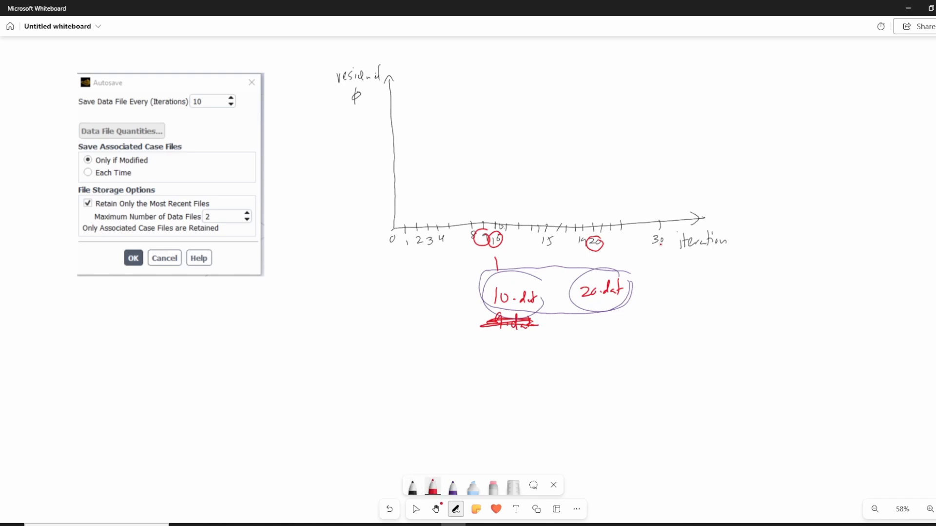
{"action": "mouse_move", "coordinate": [659, 232]}
{"action": "left_mouse_down"}
{"action": "mouse_move", "coordinate": [664, 298]}
{"action": "mouse_move", "coordinate": [687, 283]}
{"action": "mouse_move", "coordinate": [693, 300]}
{"action": "left_mouse_up"}
{"action": "left_click_drag", "start_coordinate": [479, 297], "coordinate": [538, 298]}
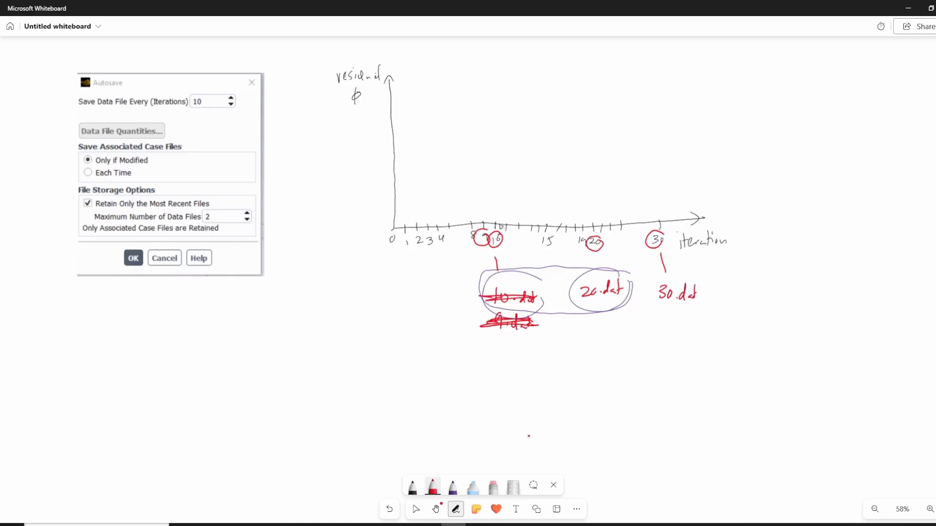
- Add purple check marks under 20.dat and 30.dat
{"action": "left_click", "coordinate": [453, 486]}
{"action": "left_click_drag", "start_coordinate": [588, 314], "coordinate": [608, 302]}
{"action": "mouse_move", "coordinate": [664, 314]}
{"action": "left_mouse_down"}
{"action": "mouse_move", "coordinate": [667, 322]}
{"action": "mouse_move", "coordinate": [680, 306]}
{"action": "left_mouse_up"}
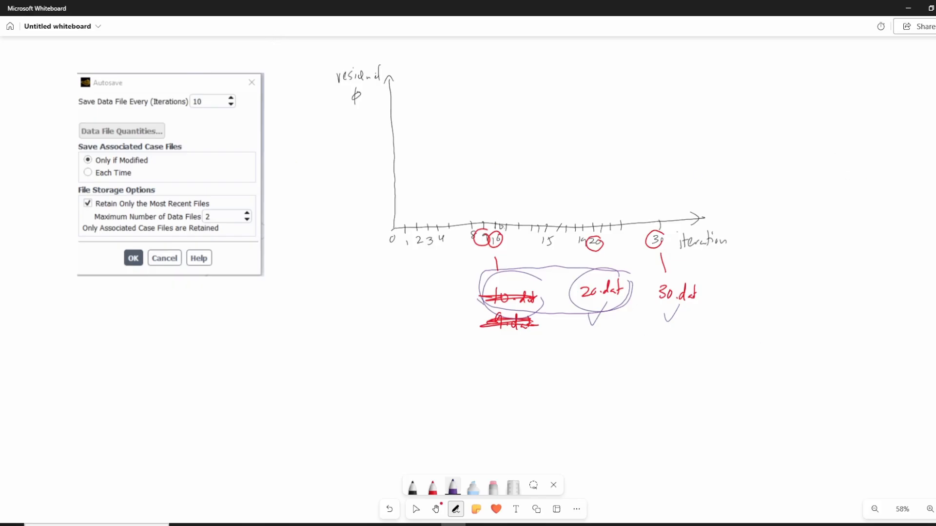
- Switch back to Fluent, set the autosave interval to every 5 iterations and confirm the autosave settings
{"action": "left_click", "coordinate": [502, 525]}
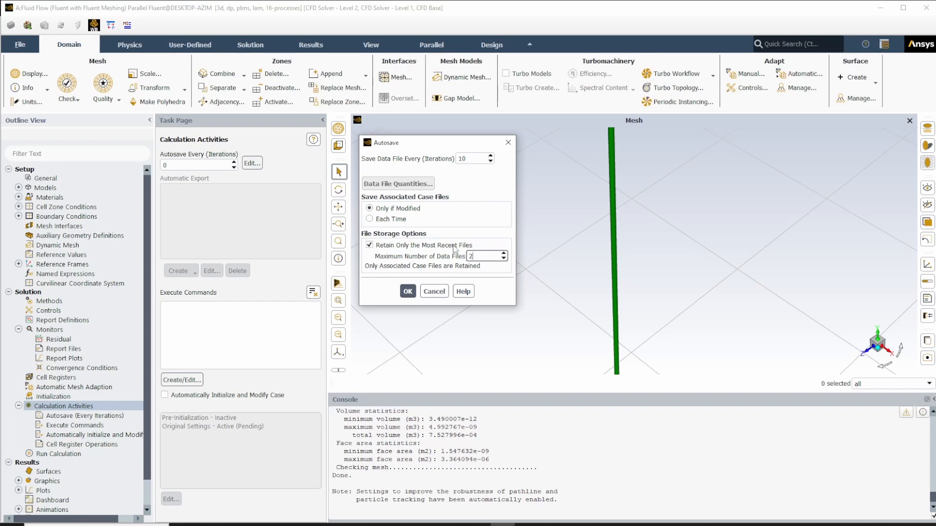
{"action": "left_click", "coordinate": [471, 256]}
{"action": "left_click_drag", "start_coordinate": [479, 159], "coordinate": [413, 152]}
{"action": "type", "text": "5"}
{"action": "left_click", "coordinate": [408, 292]}
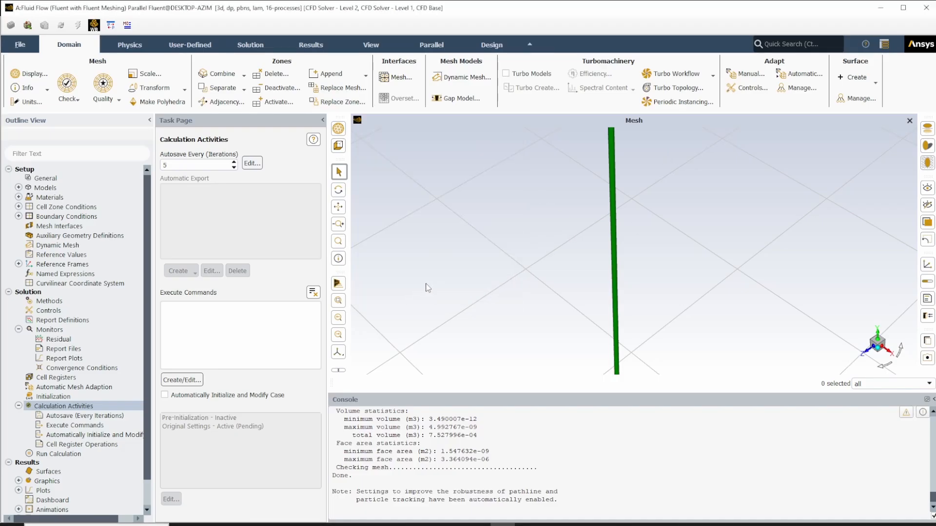
- Initialize the solution with Hybrid Initialization and check the completion message in the console
{"action": "left_click", "coordinate": [19, 406]}
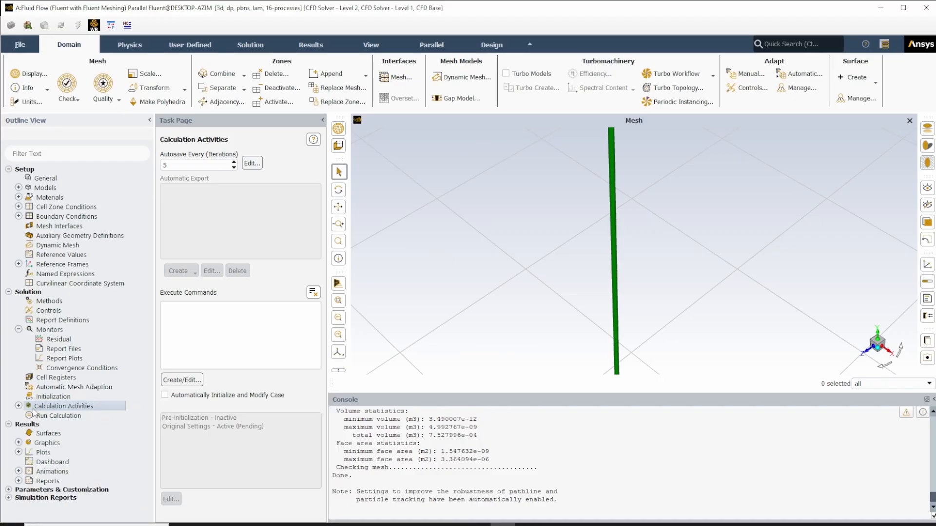
{"action": "left_click", "coordinate": [51, 397]}
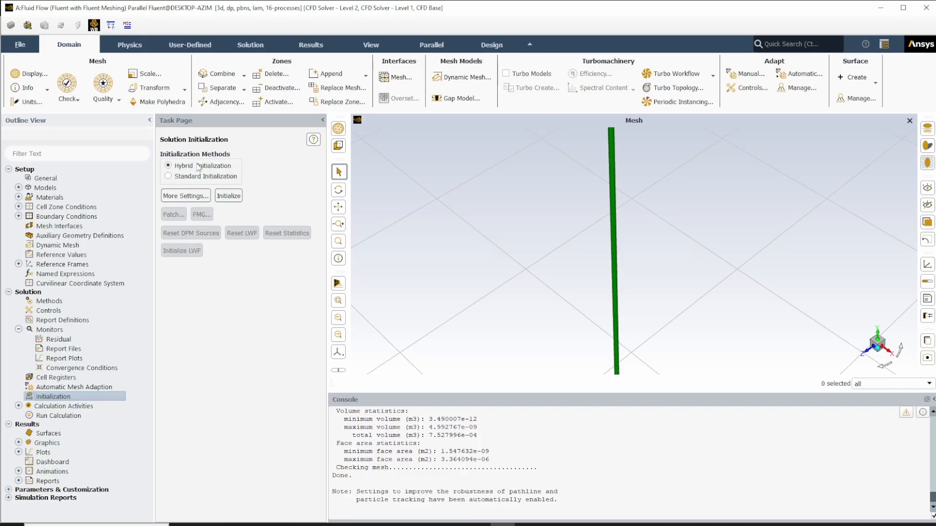
{"action": "left_click", "coordinate": [232, 196]}
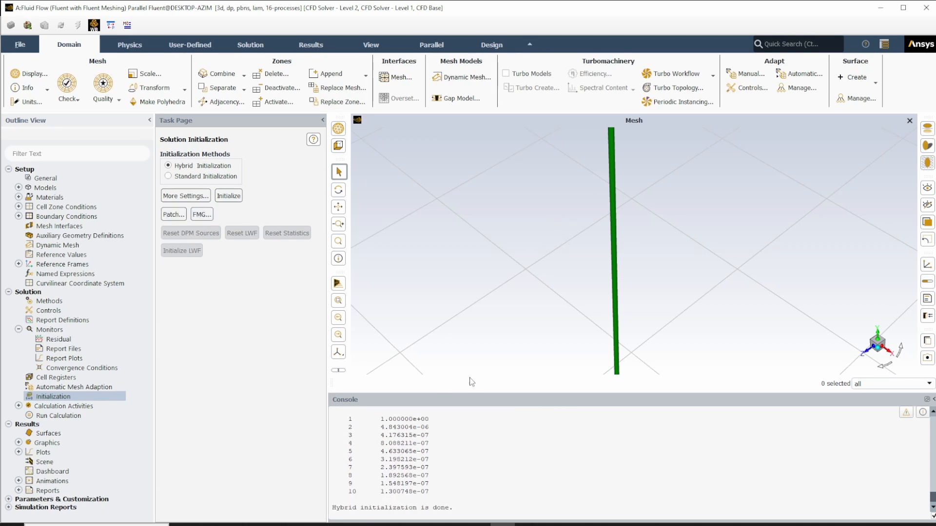
{"action": "left_click", "coordinate": [458, 509]}
{"action": "left_click_drag", "start_coordinate": [459, 508], "coordinate": [332, 508]}
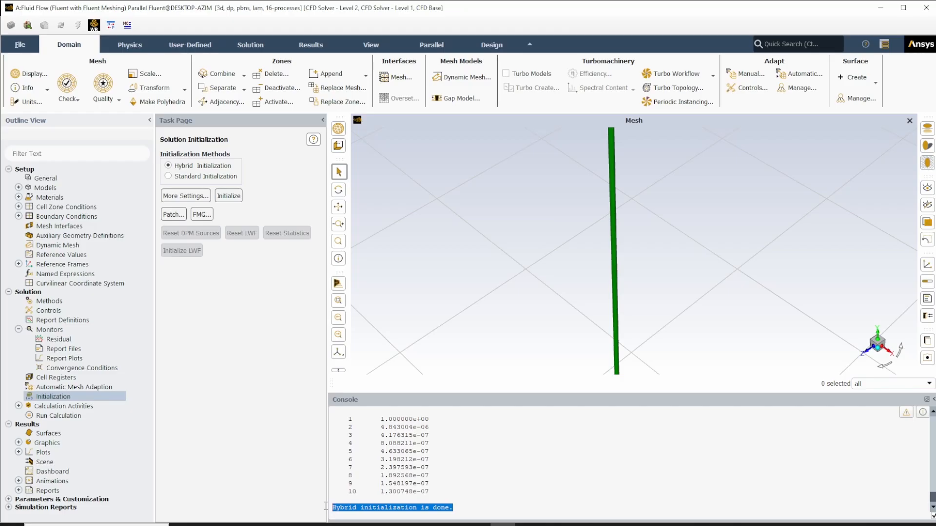
{"action": "left_click", "coordinate": [656, 285]}
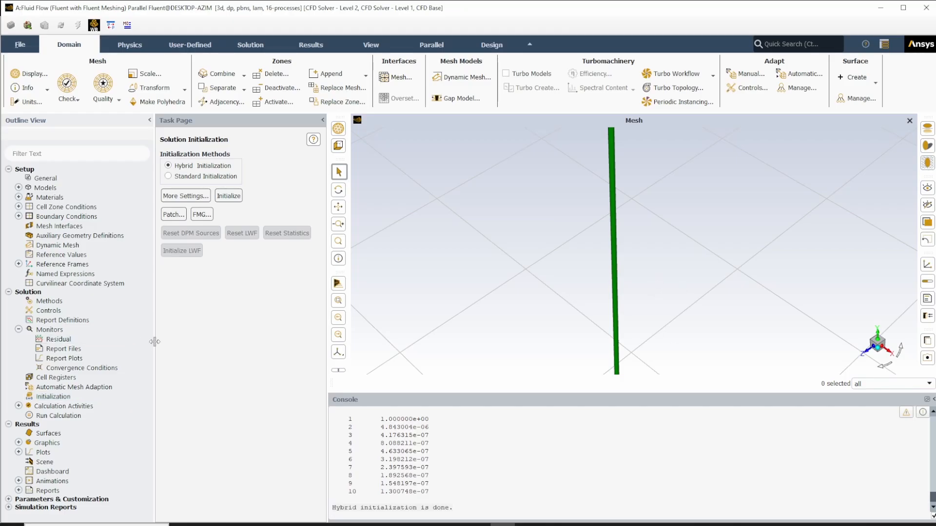
- Open the Run Calculation settings and set the number of iterations to 1000
{"action": "left_click", "coordinate": [73, 416]}
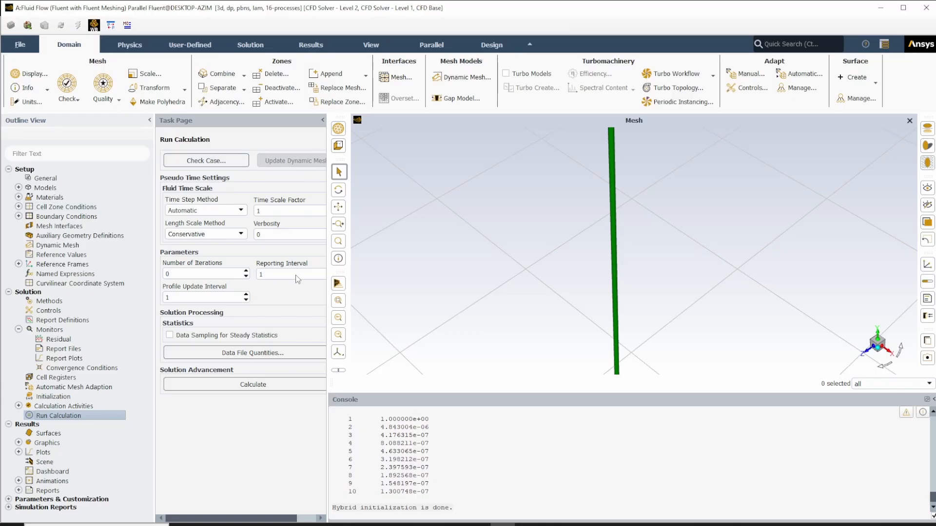
{"action": "double_click", "coordinate": [169, 274]}
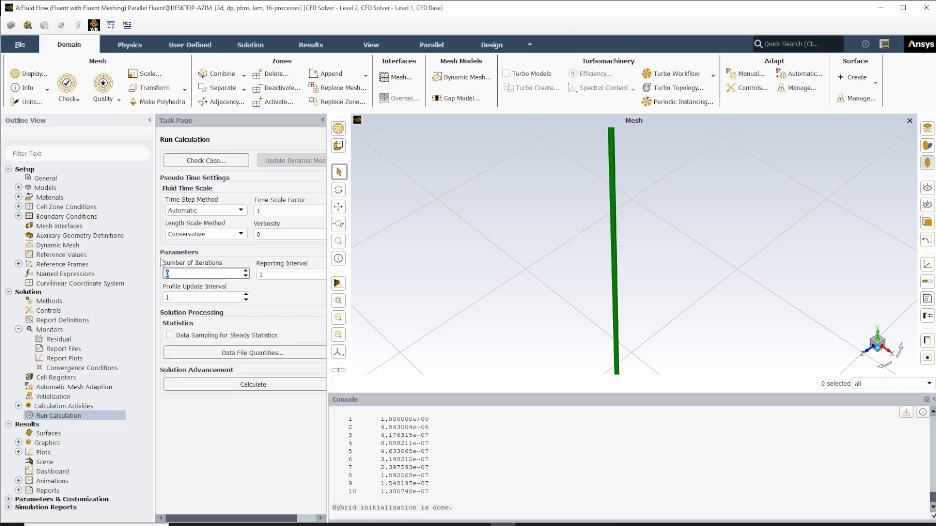
{"action": "type", "text": "1000"}
{"action": "left_click", "coordinate": [251, 444]}
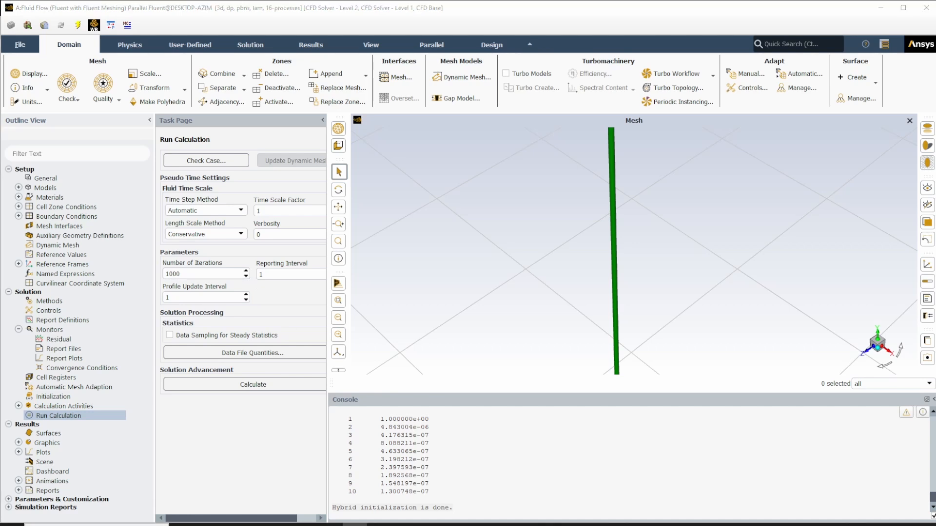
- Capture the Run Calculation page as a screen snip, then switch to Microsoft Whiteboard and clear the whole canvas
{"action": "key", "text": "super+shift+s"}
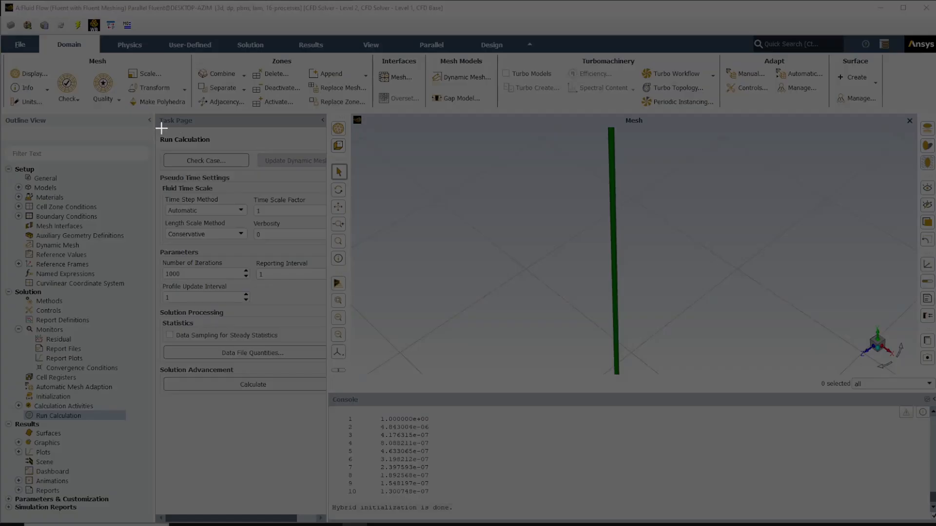
{"action": "left_click_drag", "start_coordinate": [155, 115], "coordinate": [336, 398]}
{"action": "key", "text": "alt+Tab"}
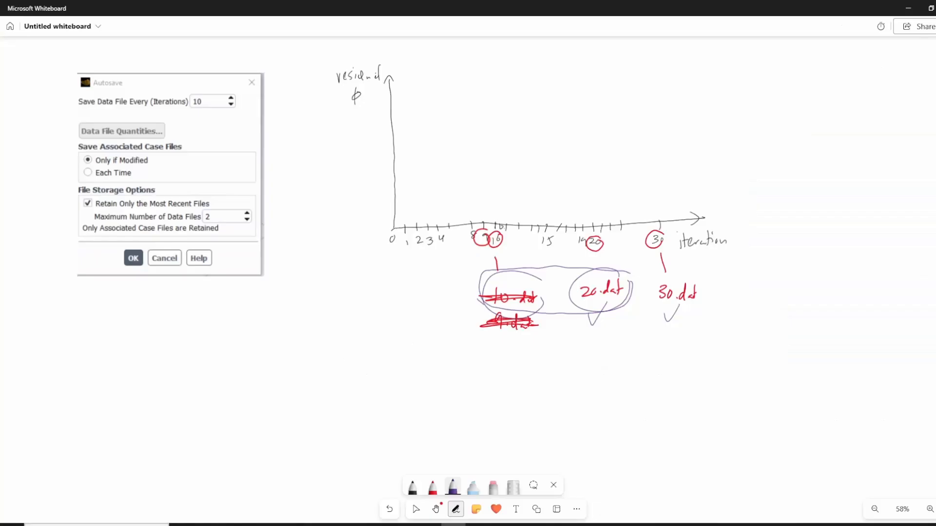
{"action": "right_click", "coordinate": [324, 227]}
{"action": "left_click", "coordinate": [351, 310]}
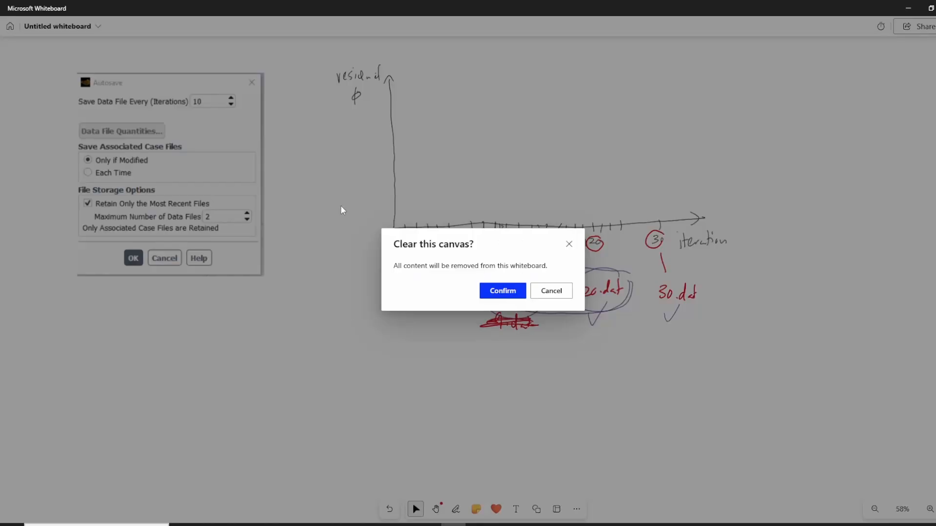
{"action": "left_click", "coordinate": [509, 290]}
- Paste the Run Calculation capture onto the canvas, move it to the upper-left area and enlarge it
{"action": "right_click", "coordinate": [385, 251]}
{"action": "left_click", "coordinate": [417, 312]}
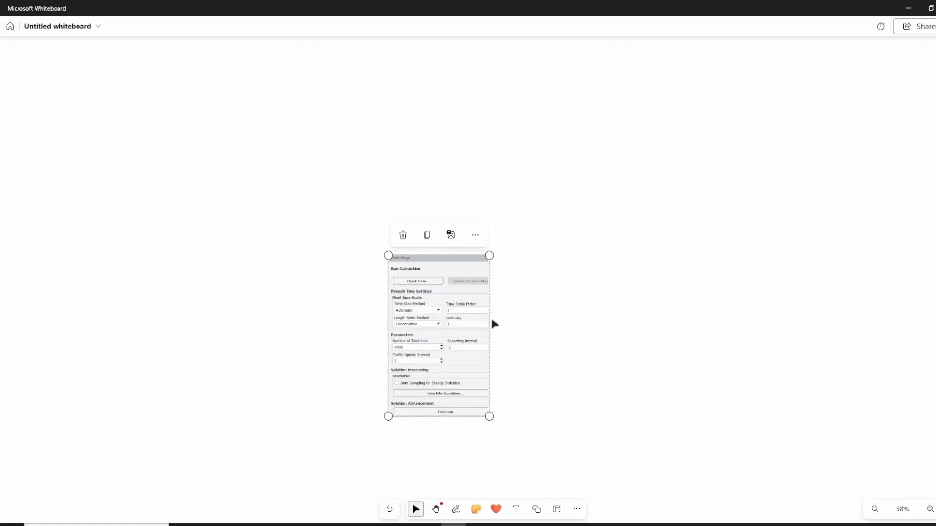
{"action": "left_click_drag", "start_coordinate": [459, 332], "coordinate": [178, 168]}
{"action": "left_click_drag", "start_coordinate": [166, 226], "coordinate": [237, 341]}
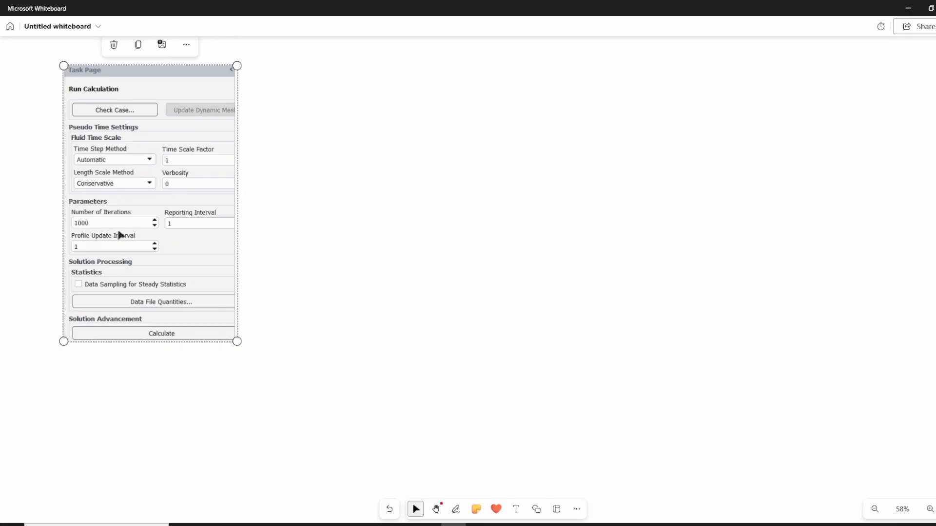
{"action": "left_click_drag", "start_coordinate": [121, 235], "coordinate": [109, 231]}
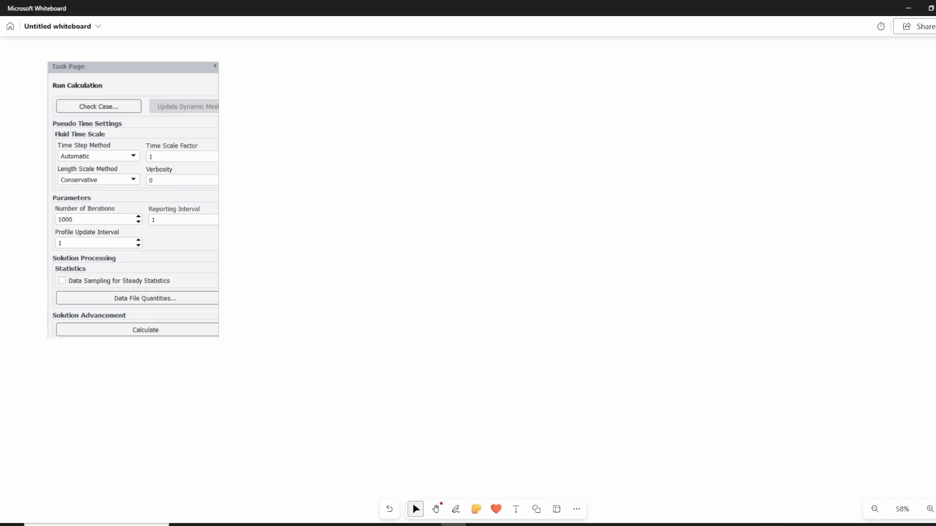
- Switch back to Fluent, open the Residual Monitors settings and capture that dialog as a screen snip
{"action": "key", "text": "alt+Tab"}
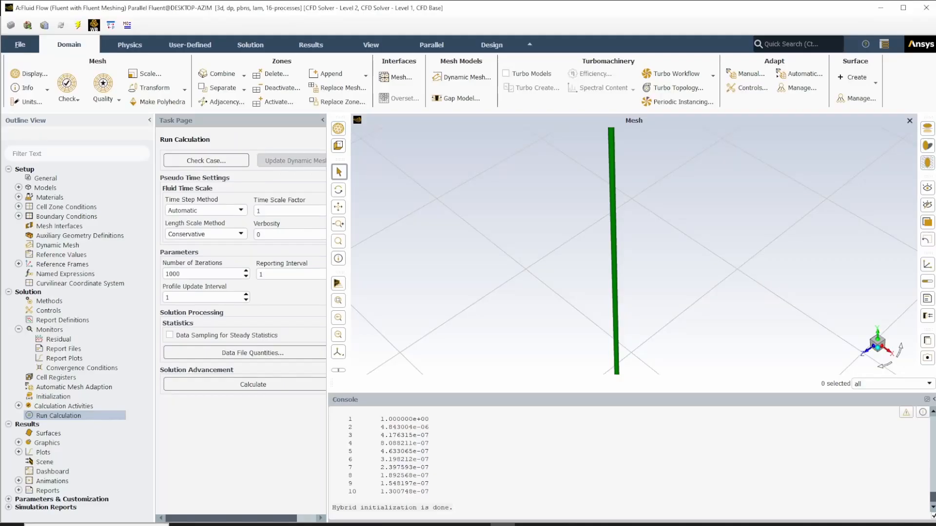
{"action": "left_click", "coordinate": [58, 341]}
{"action": "double_click", "coordinate": [58, 342]}
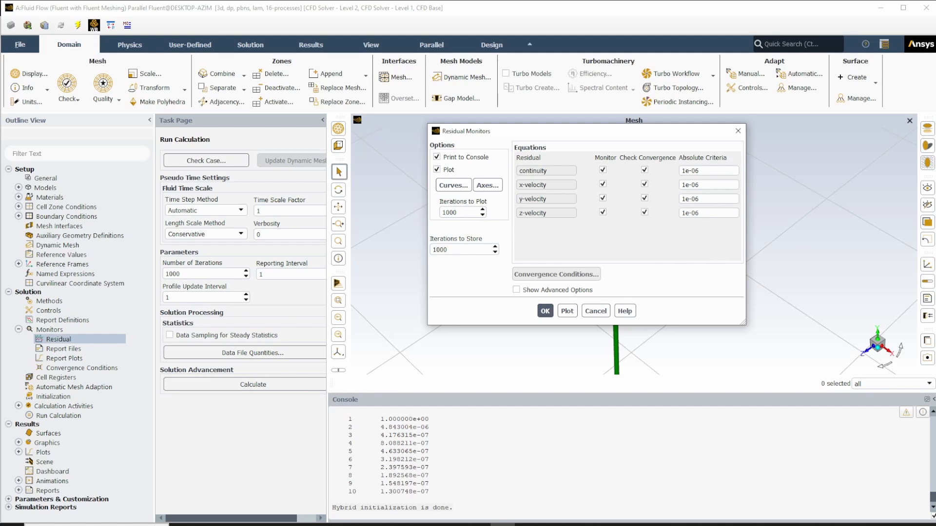
{"action": "left_click", "coordinate": [354, 525]}
{"action": "key", "text": "super+shift+s"}
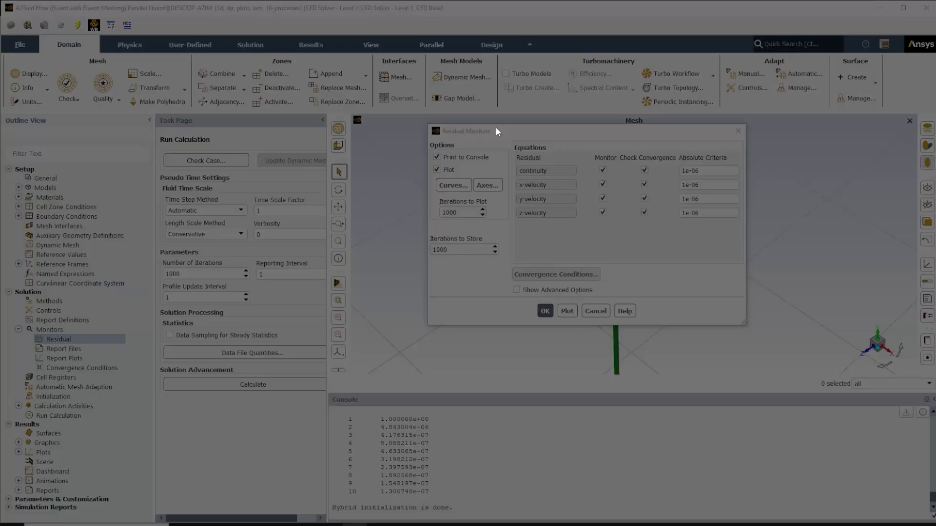
{"action": "left_click_drag", "start_coordinate": [427, 120], "coordinate": [752, 330]}
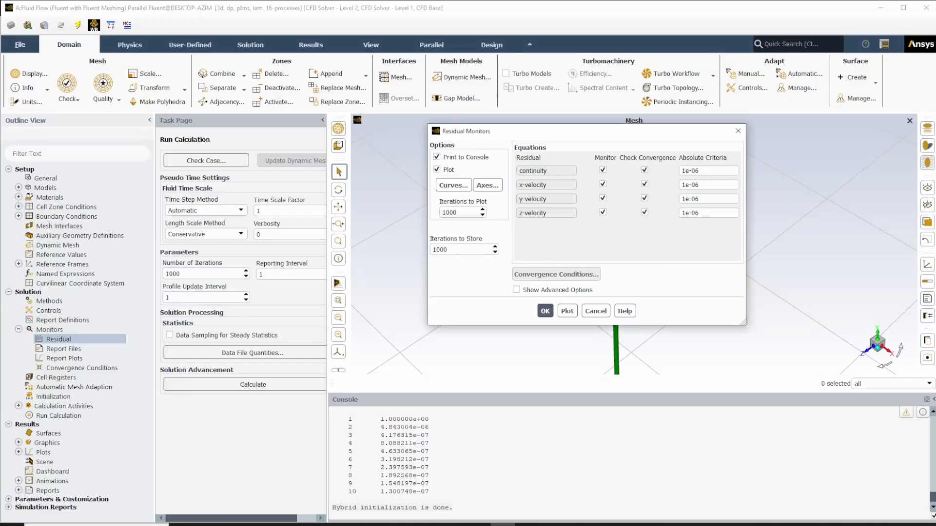
- Switch to Whiteboard, paste the Residual Monitors capture, and place it enlarged beside the Run Calculation image
{"action": "key", "text": "alt+Tab"}
{"action": "right_click", "coordinate": [657, 161]}
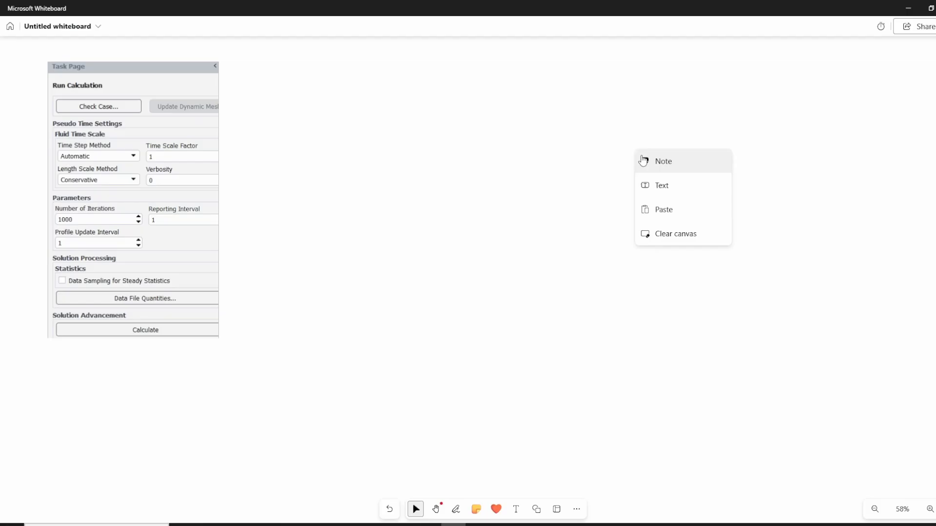
{"action": "left_click", "coordinate": [675, 212]}
{"action": "scroll", "coordinate": [627, 395], "scroll_direction": "down", "scroll_amount": 6, "text": "ctrl"}
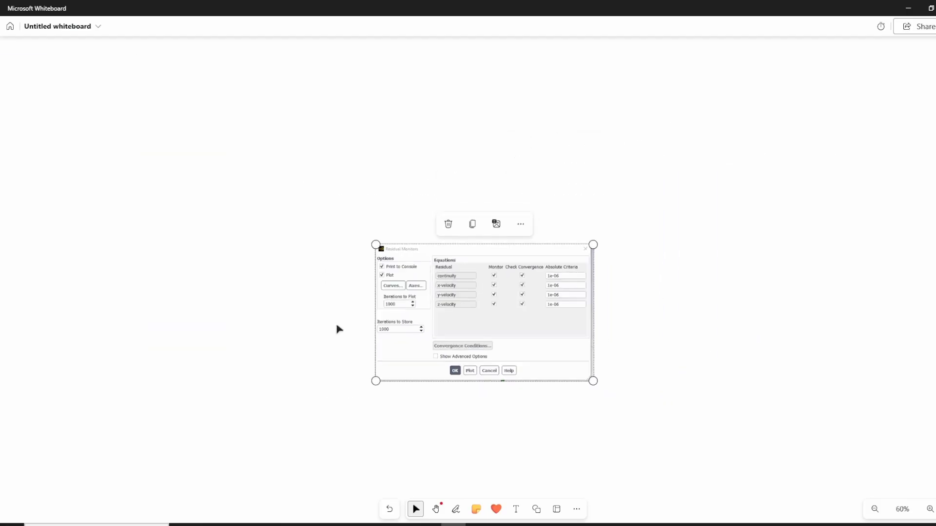
{"action": "left_click_drag", "start_coordinate": [351, 321], "coordinate": [92, 261]}
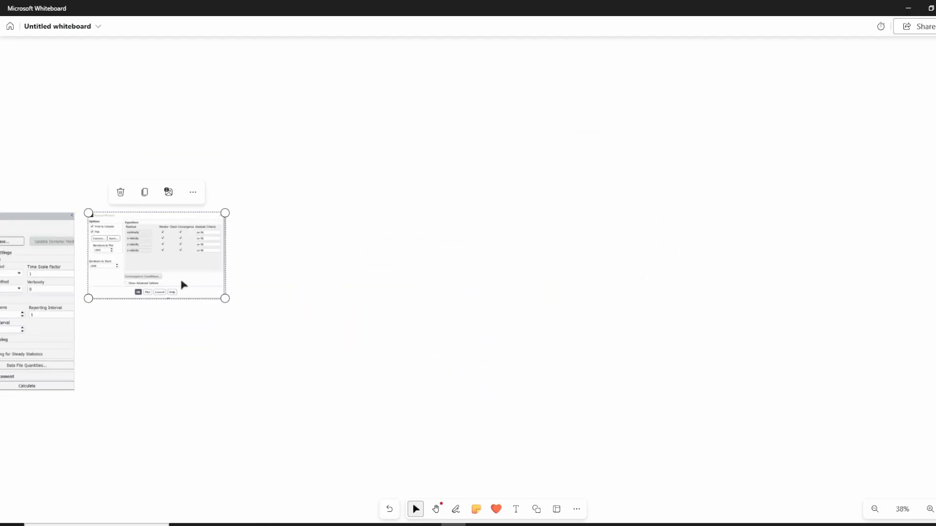
{"action": "left_click_drag", "start_coordinate": [224, 299], "coordinate": [288, 340]}
{"action": "left_click", "coordinate": [370, 339]}
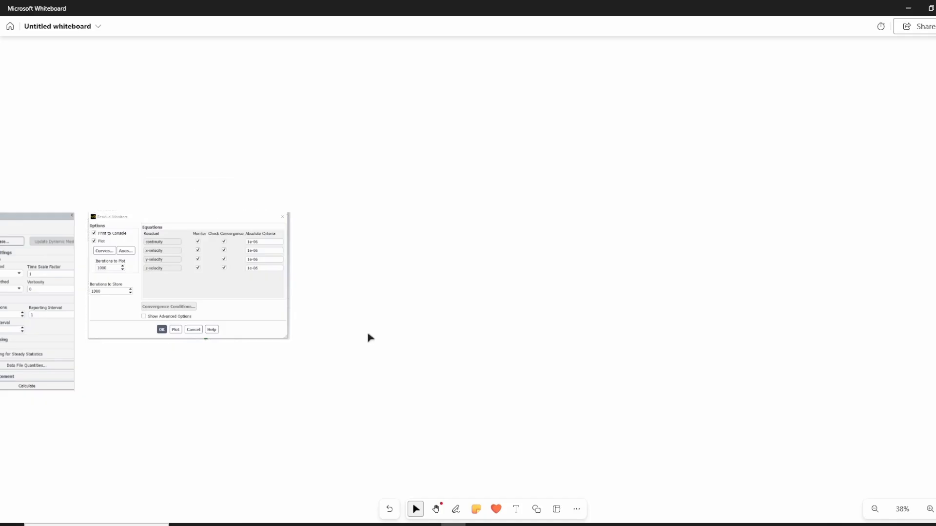
{"action": "middle_click_drag", "start_coordinate": [397, 300], "coordinate": [692, 247]}
{"action": "scroll", "coordinate": [578, 299], "scroll_direction": "up", "scroll_amount": 3}
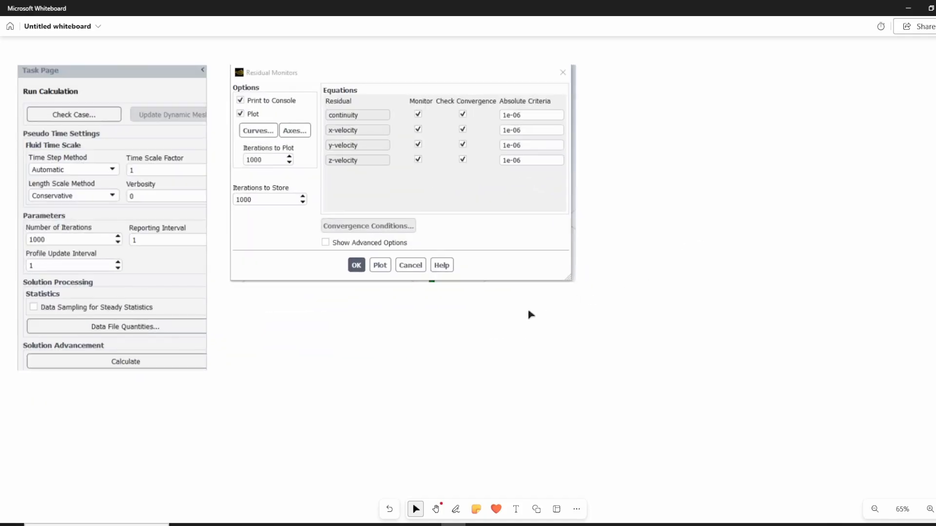
{"action": "middle_click_drag", "start_coordinate": [529, 313], "coordinate": [582, 330]}
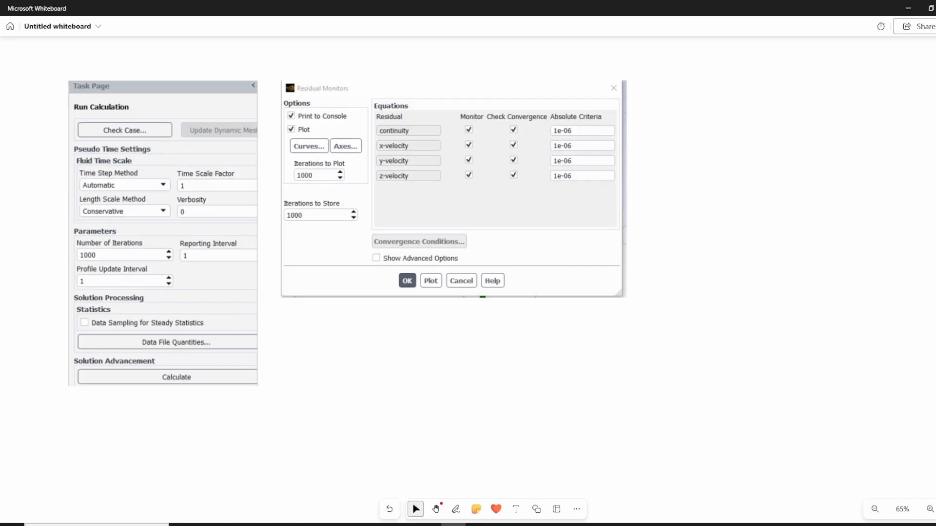
- Circle the 1000 iterations value and the Absolute Criteria column in purple ink on the pasted captures
{"action": "left_click", "coordinate": [456, 509]}
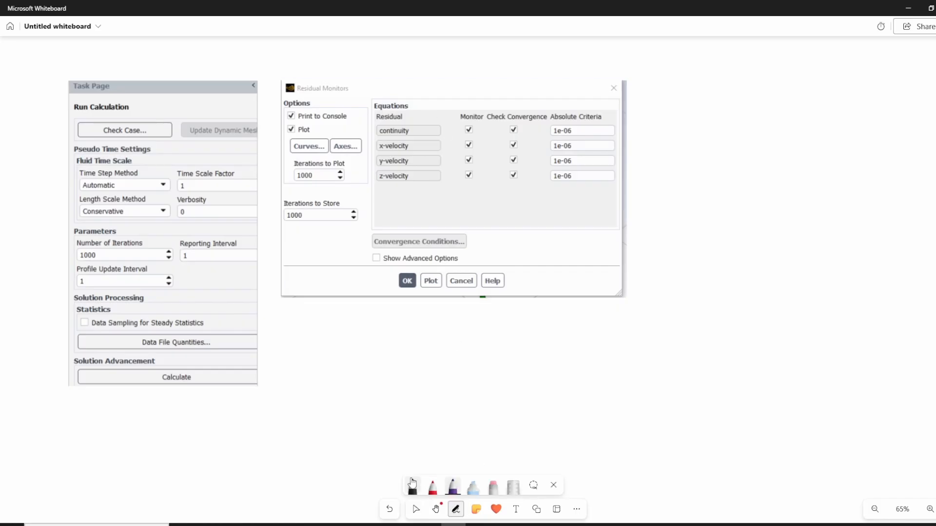
{"action": "mouse_move", "coordinate": [111, 239]}
{"action": "left_mouse_down"}
{"action": "mouse_move", "coordinate": [67, 251]}
{"action": "mouse_move", "coordinate": [110, 239]}
{"action": "left_mouse_up"}
{"action": "mouse_move", "coordinate": [557, 103]}
{"action": "left_mouse_down"}
{"action": "mouse_move", "coordinate": [566, 195]}
{"action": "mouse_move", "coordinate": [626, 124]}
{"action": "mouse_move", "coordinate": [575, 95]}
{"action": "left_mouse_up"}
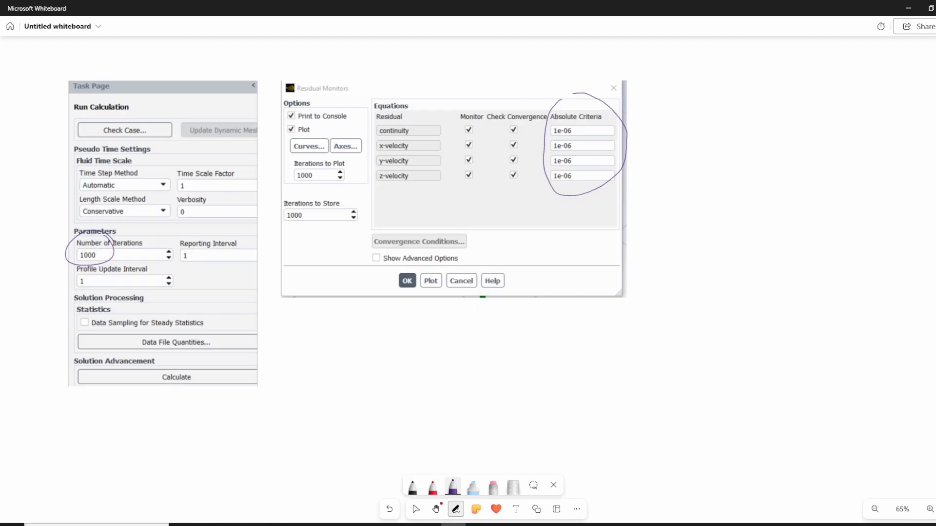
- Switch back to Fluent and confirm the residual monitor settings
{"action": "key", "text": "alt+Tab"}
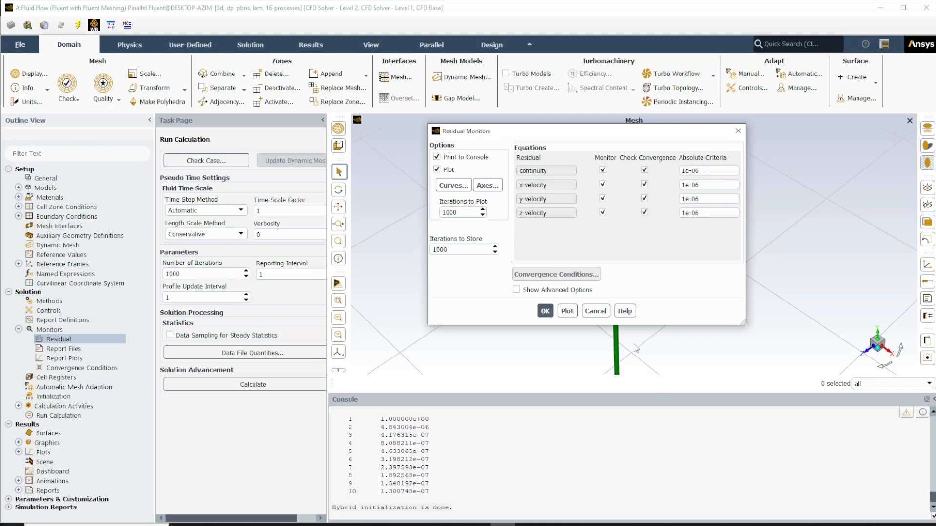
{"action": "left_click", "coordinate": [545, 311]}
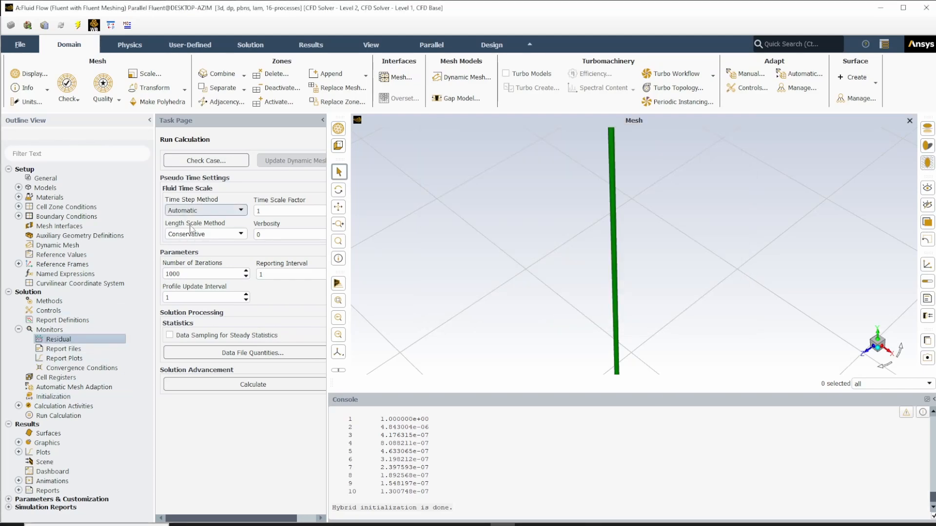
- Run the case check, dismiss its message and start the calculation
{"action": "left_click", "coordinate": [232, 160]}
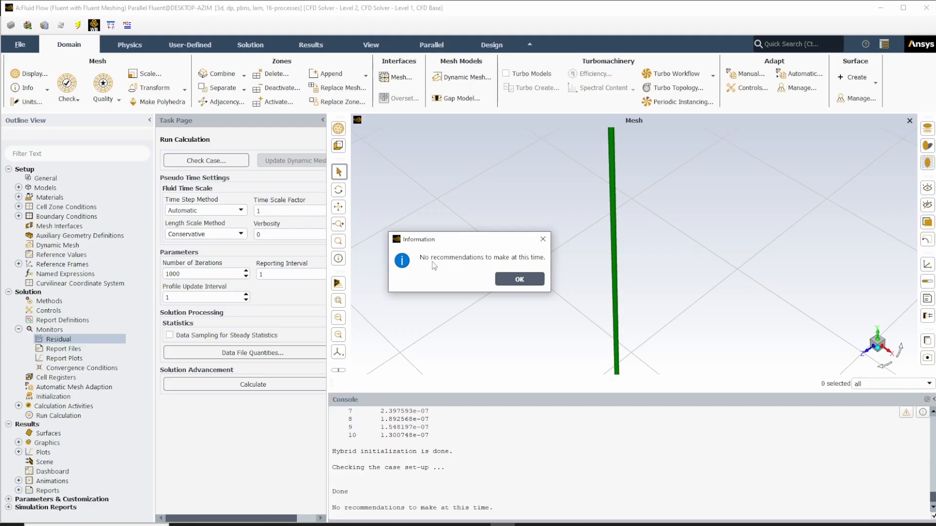
{"action": "left_click", "coordinate": [538, 281]}
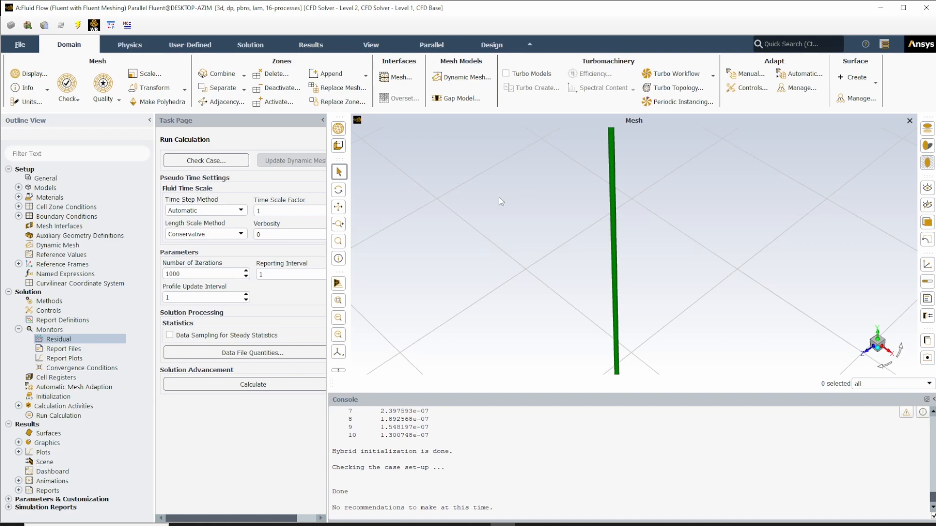
{"action": "left_click", "coordinate": [283, 386]}
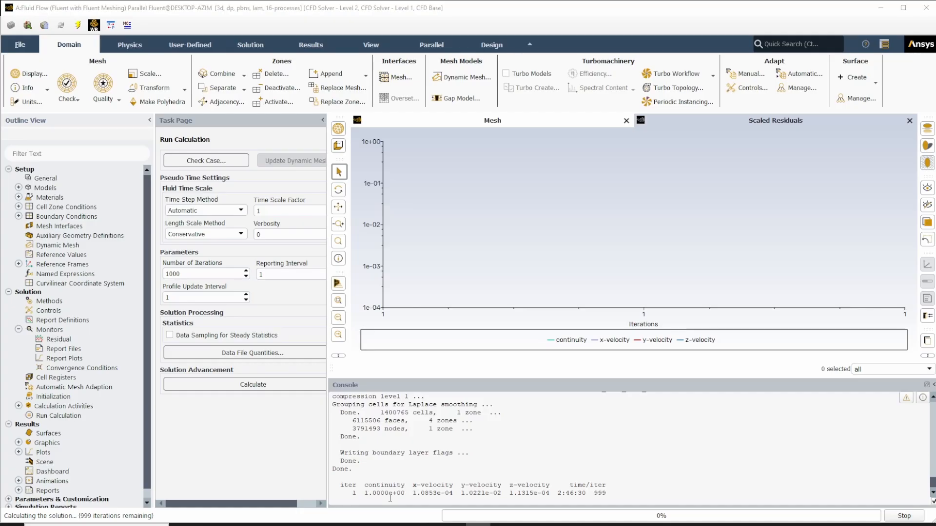
- Switch to Whiteboard, circle the Print to Console option in purple ink and return to Fluent
{"action": "left_click", "coordinate": [455, 525]}
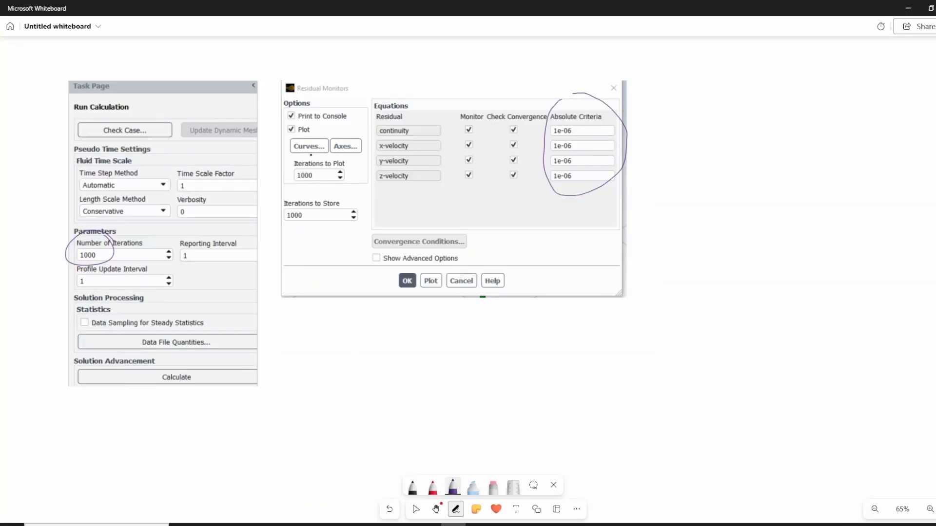
{"action": "mouse_move", "coordinate": [352, 116]}
{"action": "left_mouse_down"}
{"action": "mouse_move", "coordinate": [300, 101]}
{"action": "mouse_move", "coordinate": [276, 117]}
{"action": "mouse_move", "coordinate": [346, 125]}
{"action": "mouse_move", "coordinate": [359, 116]}
{"action": "left_mouse_up"}
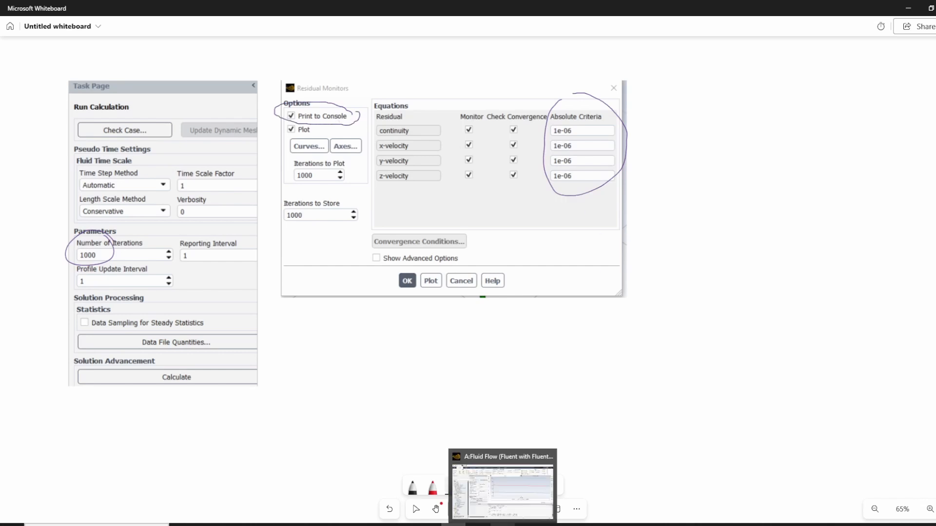
{"action": "left_click", "coordinate": [504, 525]}
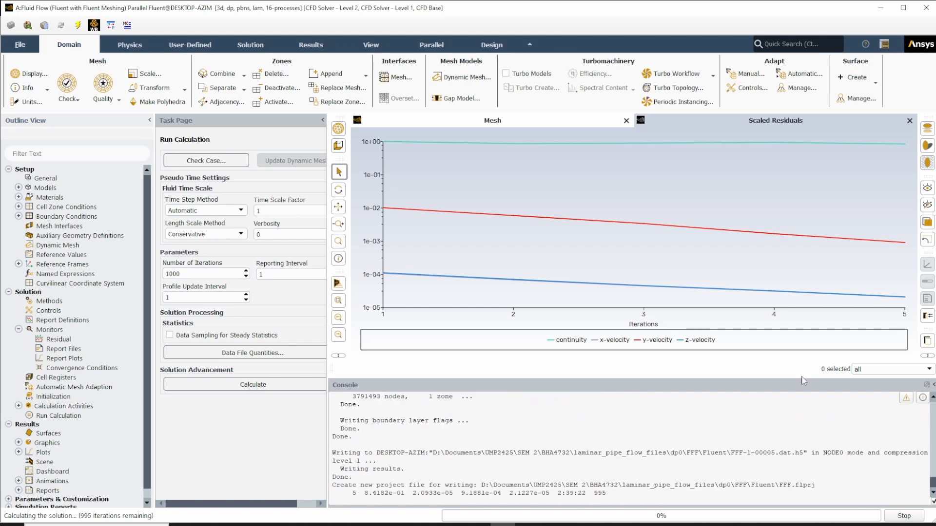
- Enlarge the console area and examine the autosave messages for the case and data files, including their storage path
{"action": "left_click_drag", "start_coordinate": [803, 376], "coordinate": [800, 277]}
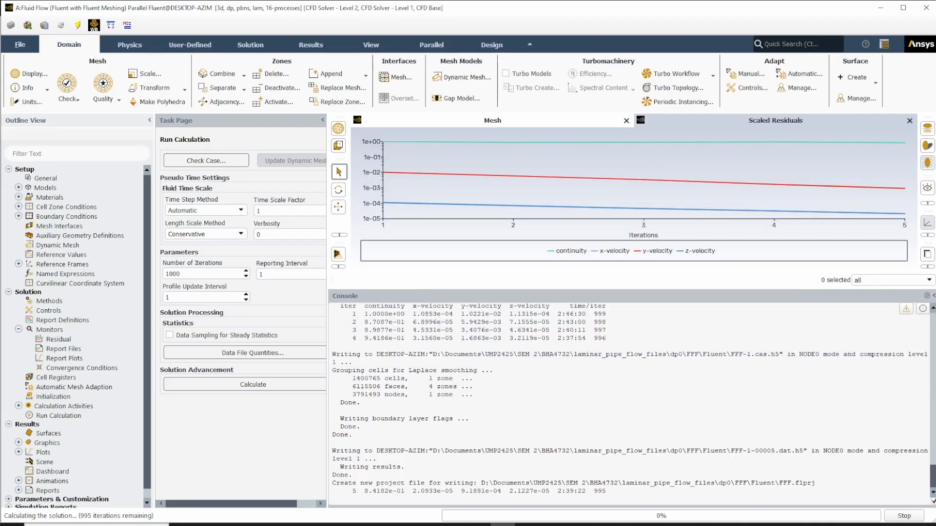
{"action": "scroll", "coordinate": [364, 367], "scroll_direction": "up", "scroll_amount": 2}
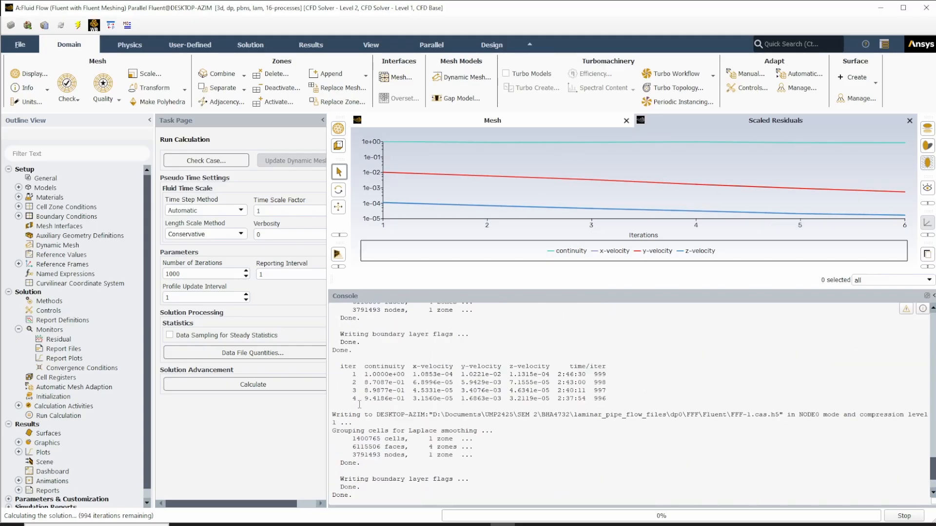
{"action": "left_click_drag", "start_coordinate": [332, 414], "coordinate": [490, 418]}
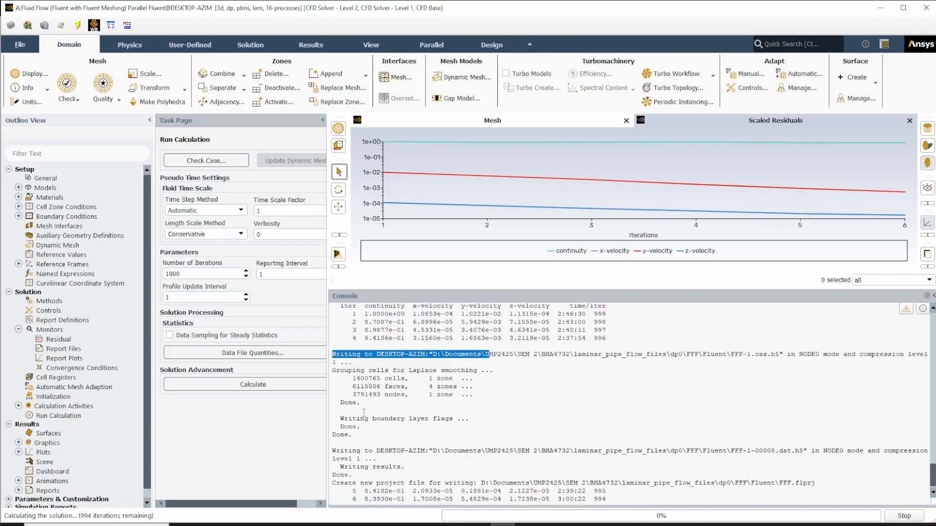
{"action": "left_click_drag", "start_coordinate": [332, 451], "coordinate": [557, 458]}
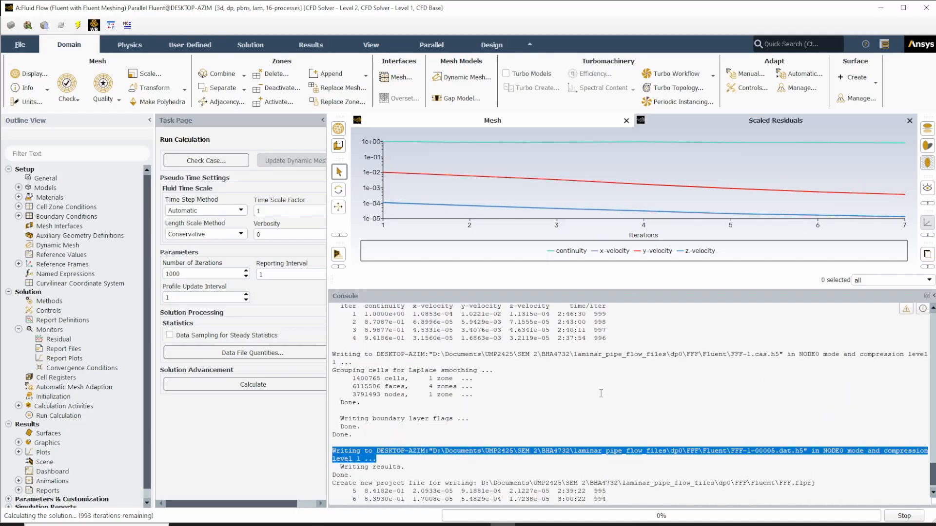
{"action": "left_click", "coordinate": [565, 389]}
{"action": "left_click_drag", "start_coordinate": [376, 353], "coordinate": [728, 355]}
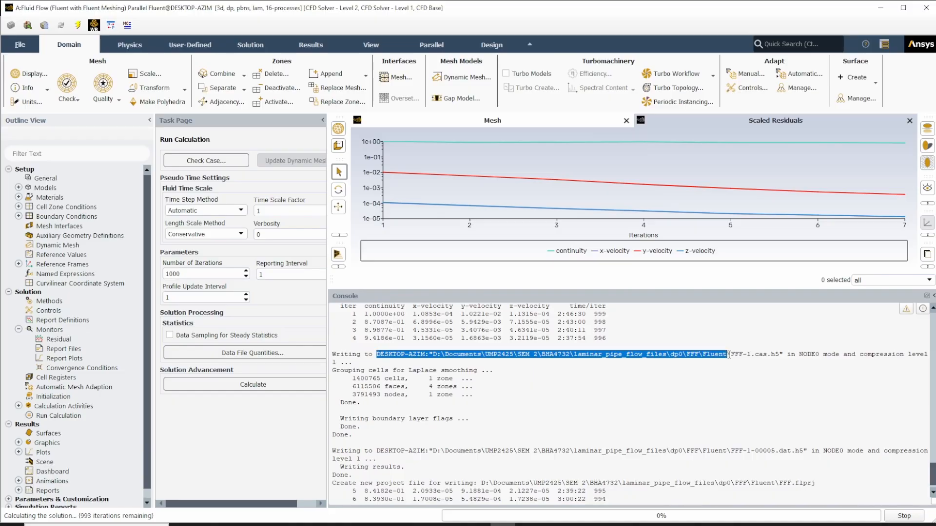
{"action": "left_click", "coordinate": [748, 395]}
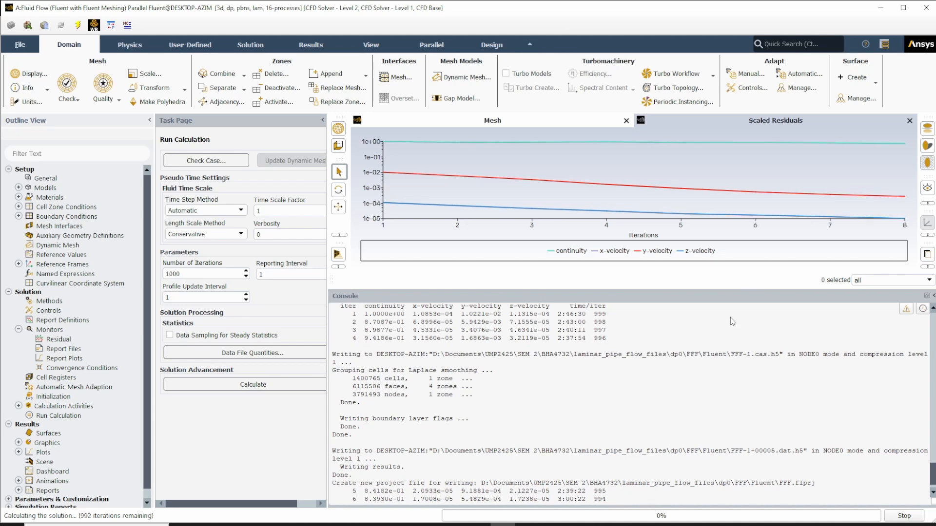
- Review the latest console output and shrink the console area to give the scaled residuals plot more height
{"action": "scroll", "coordinate": [545, 368], "scroll_direction": "down", "scroll_amount": 1}
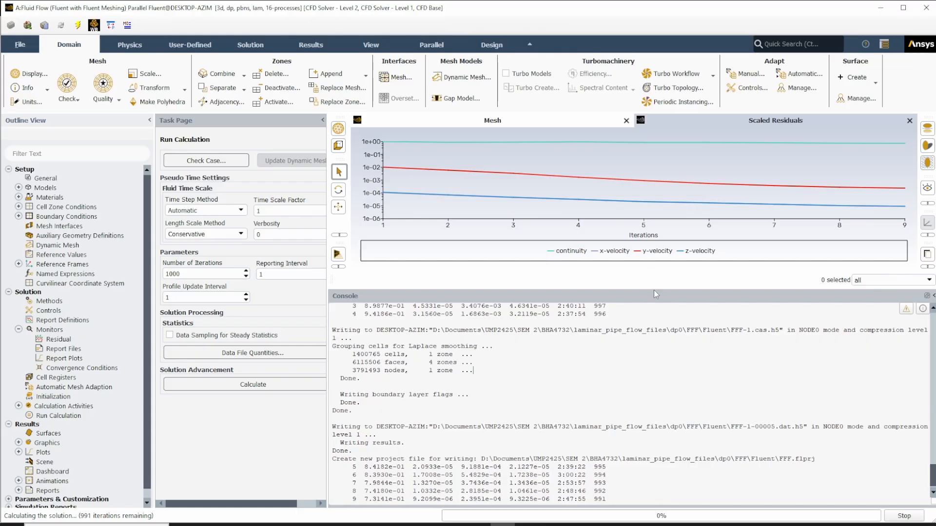
{"action": "left_click_drag", "start_coordinate": [654, 291], "coordinate": [654, 405]}
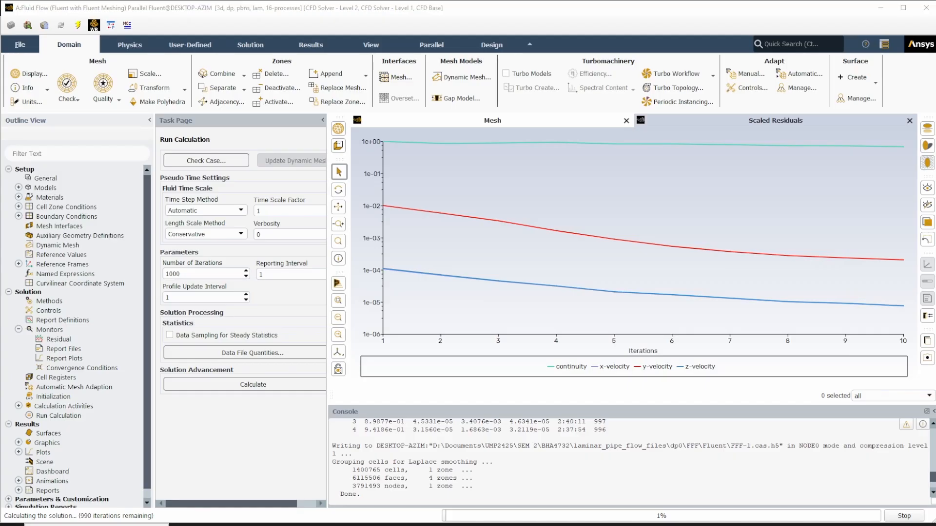
- Bring File Explorer over Fluent and browse from SEM 2 through BHA4732, laminar_pipe_flow_files, dp0 and FFF to the Fluent folder
{"action": "left_click_drag", "start_coordinate": [935, 39], "coordinate": [412, 21]}
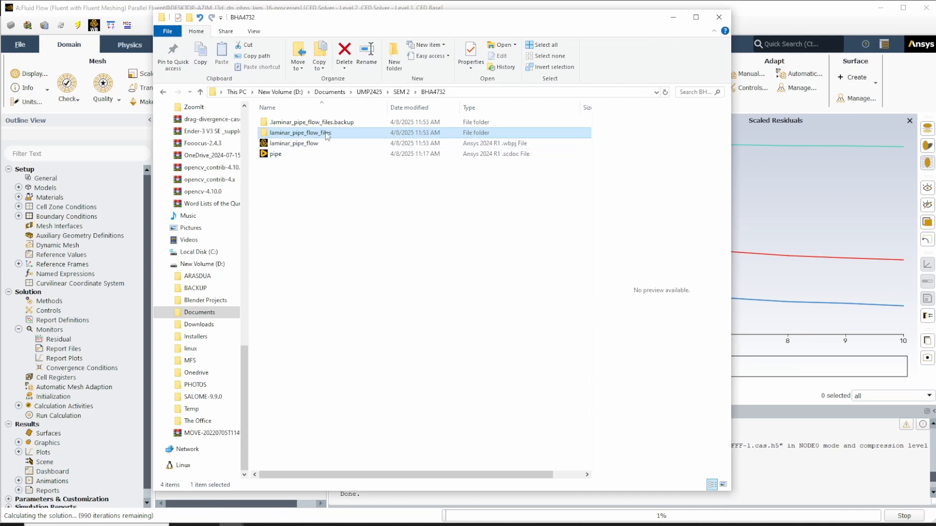
{"action": "left_click", "coordinate": [397, 92]}
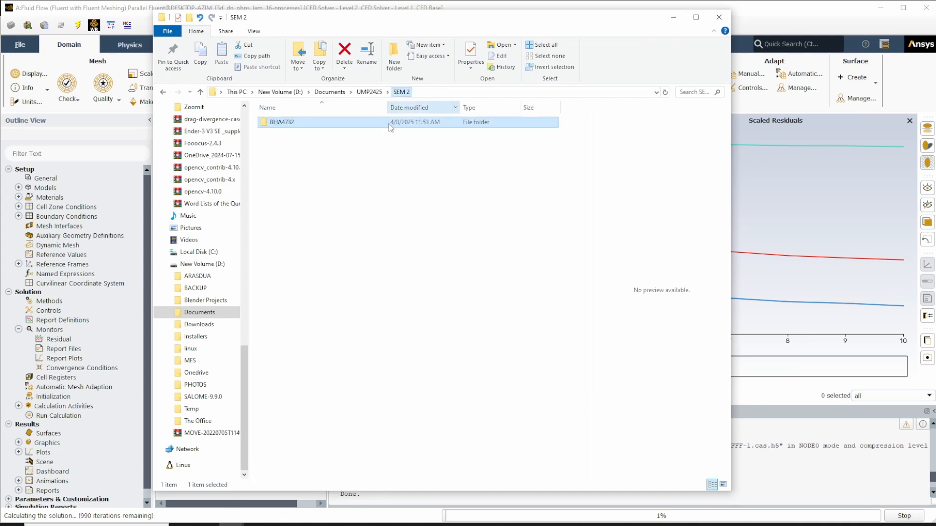
{"action": "double_click", "coordinate": [292, 123]}
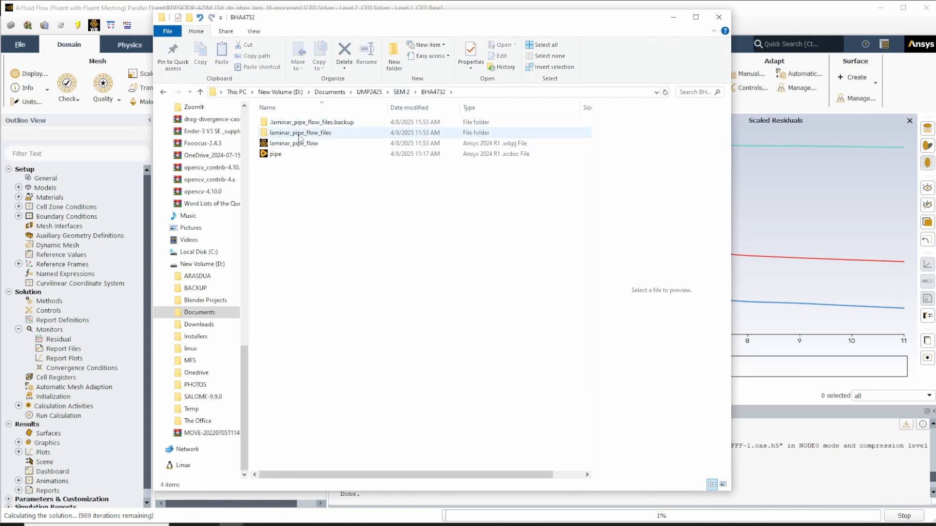
{"action": "double_click", "coordinate": [300, 135]}
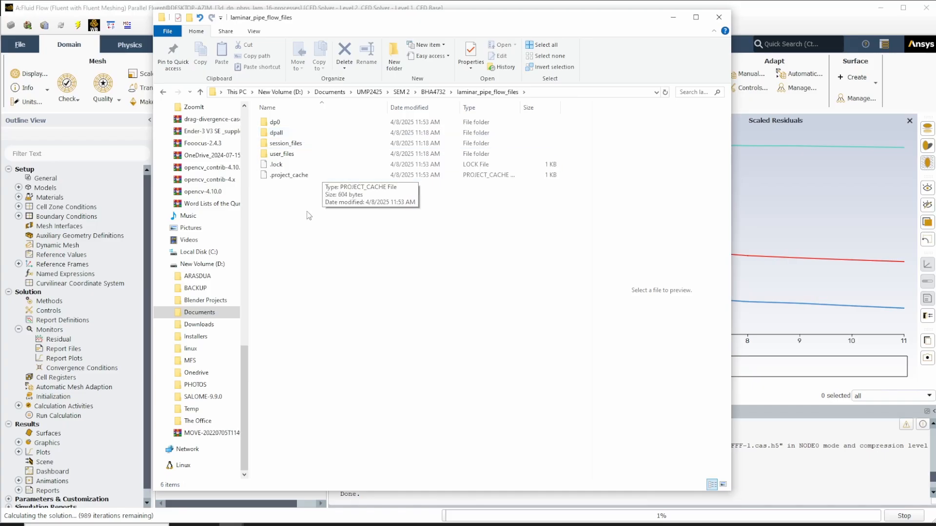
{"action": "double_click", "coordinate": [281, 123]}
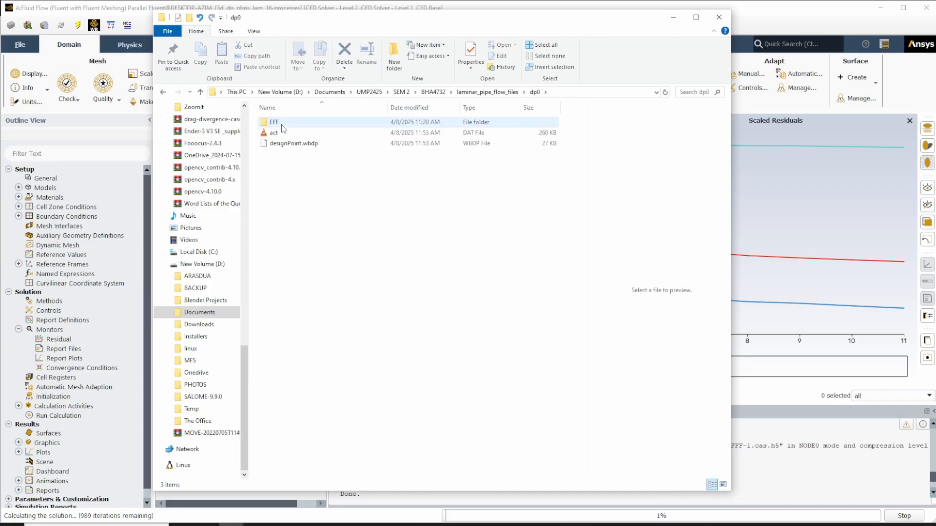
{"action": "double_click", "coordinate": [283, 125]}
{"action": "double_click", "coordinate": [294, 133]}
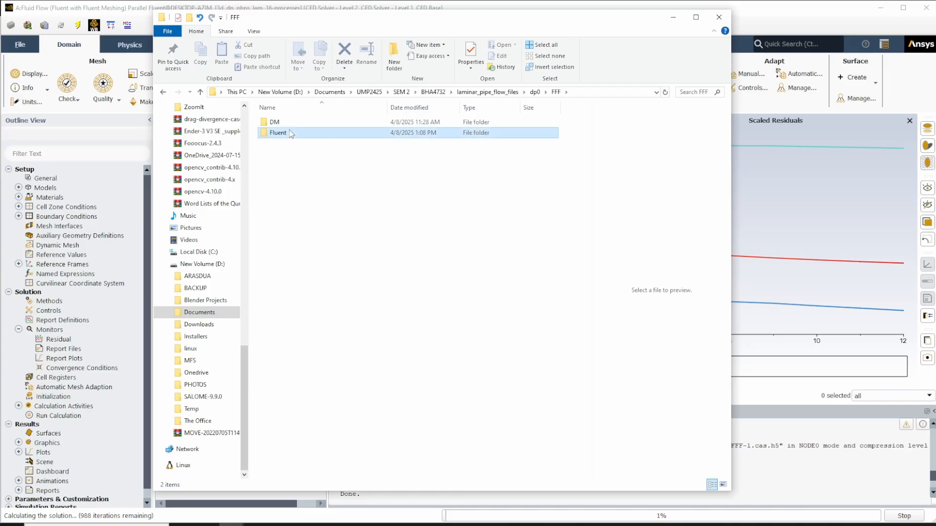
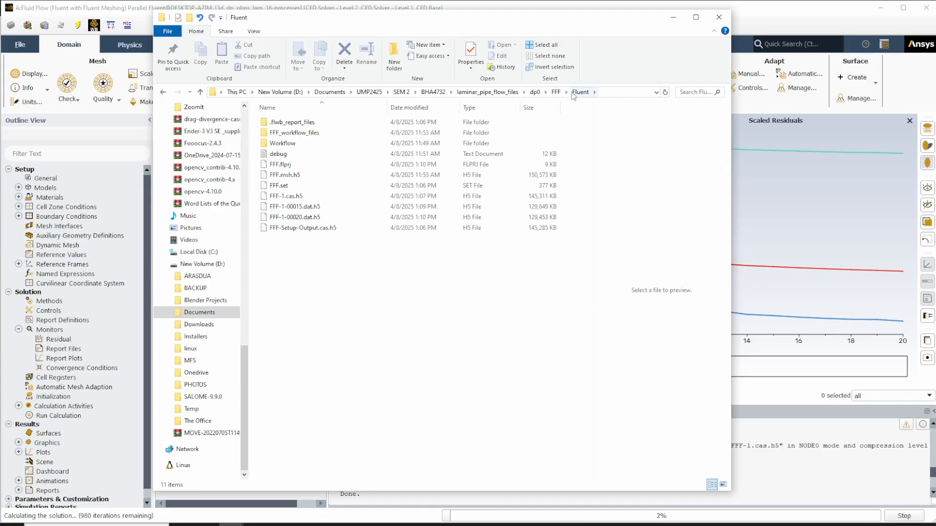
- Go back up the folder path to FFF and dp0, and return to Fluent to inspect the running residual curves
{"action": "left_click", "coordinate": [556, 92]}
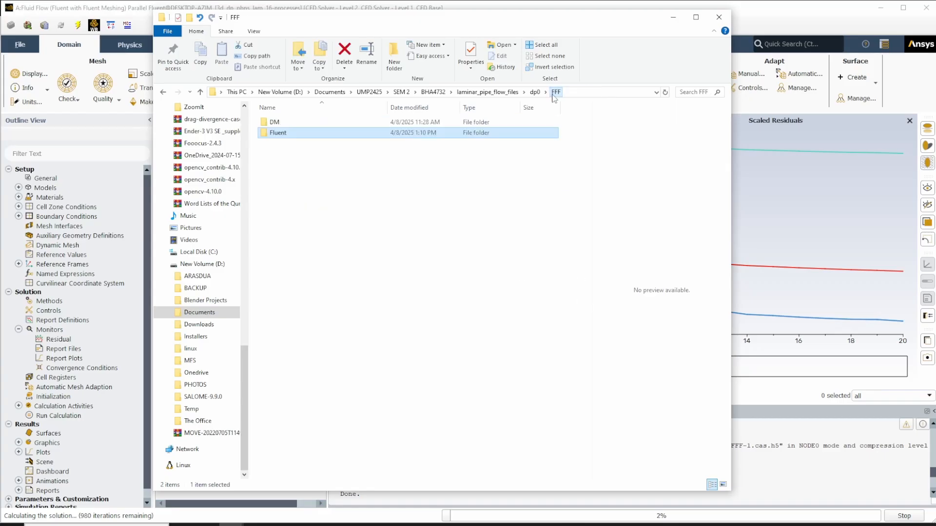
{"action": "left_click", "coordinate": [535, 92]}
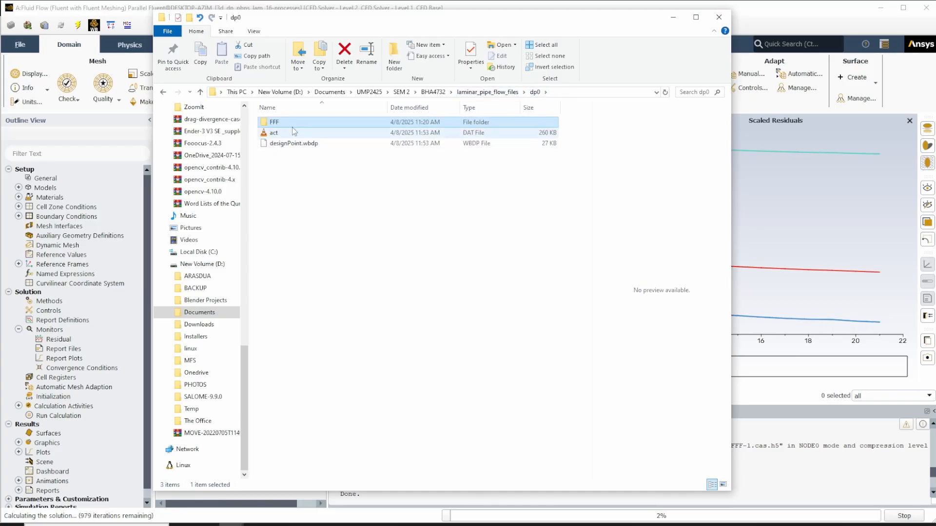
{"action": "mouse_move", "coordinate": [280, 126]}
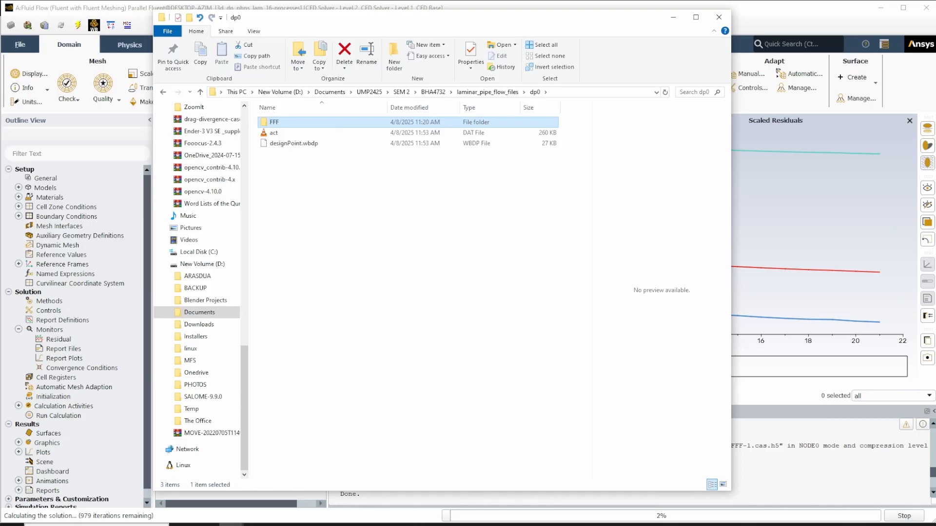
{"action": "left_click", "coordinate": [405, 525]}
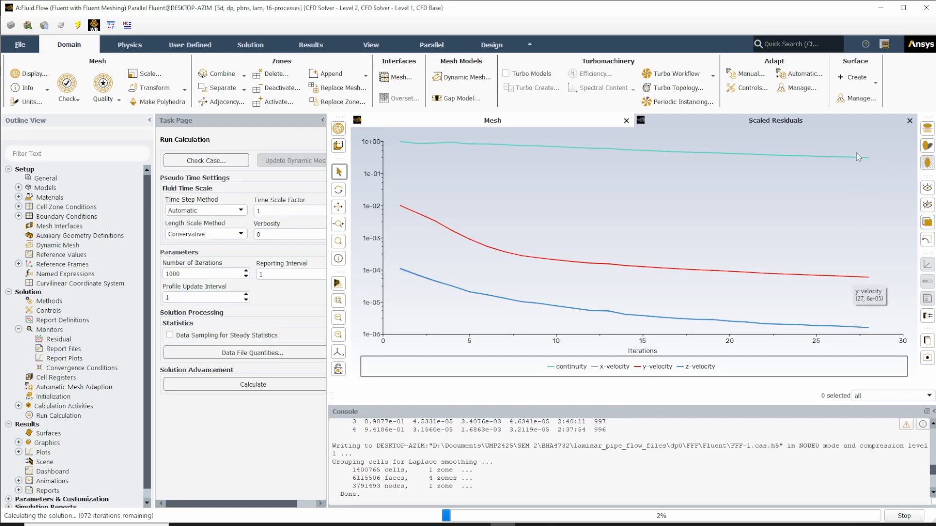
{"action": "mouse_move", "coordinate": [855, 161]}
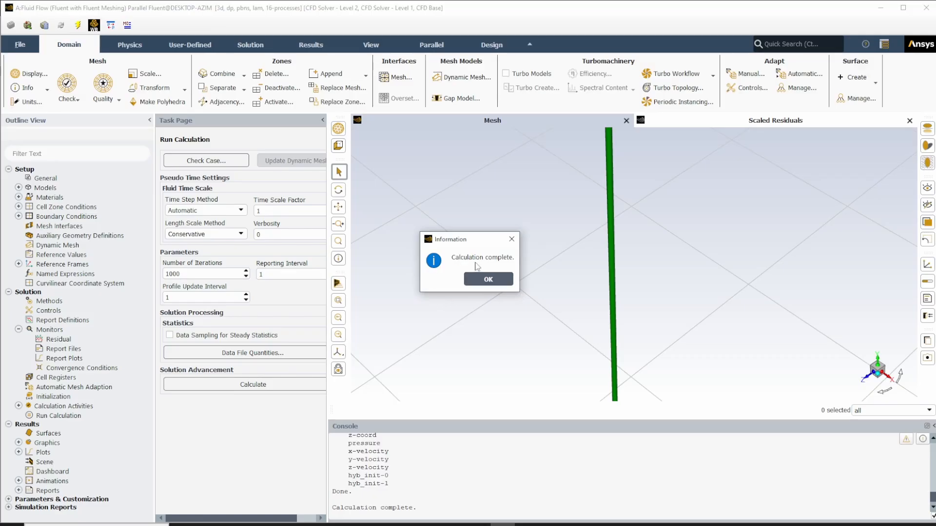
- Dismiss the calculation message, bring up the Scaled Residuals plot and highlight the convergence line in the console
{"action": "left_click", "coordinate": [484, 281]}
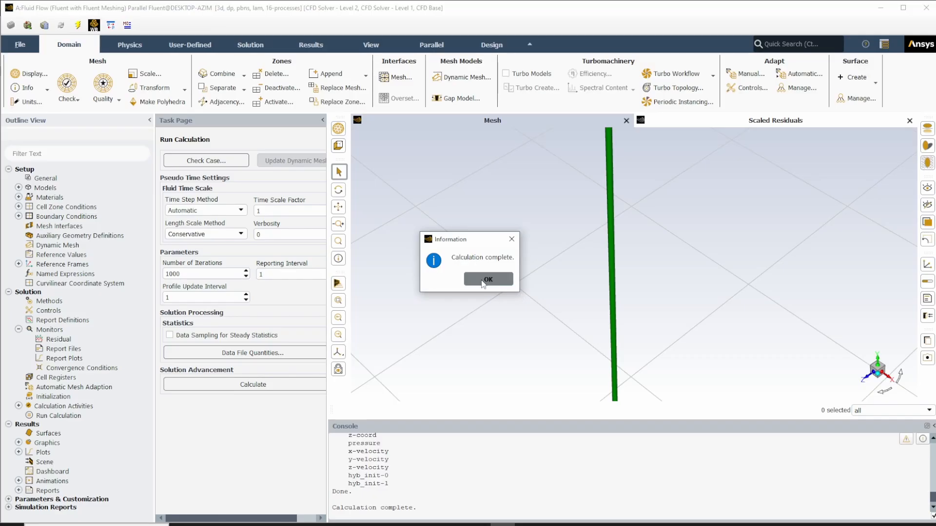
{"action": "left_click", "coordinate": [709, 126]}
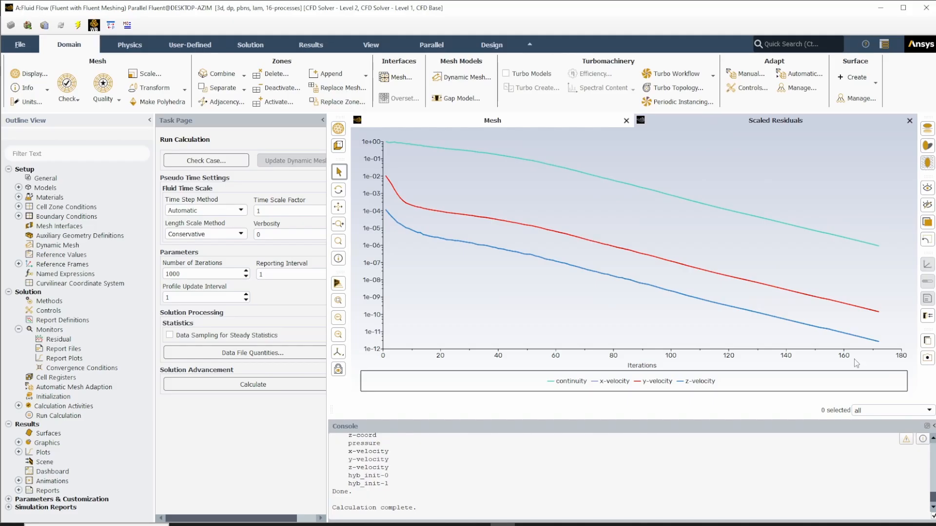
{"action": "scroll", "coordinate": [507, 463], "scroll_direction": "up", "scroll_amount": 10}
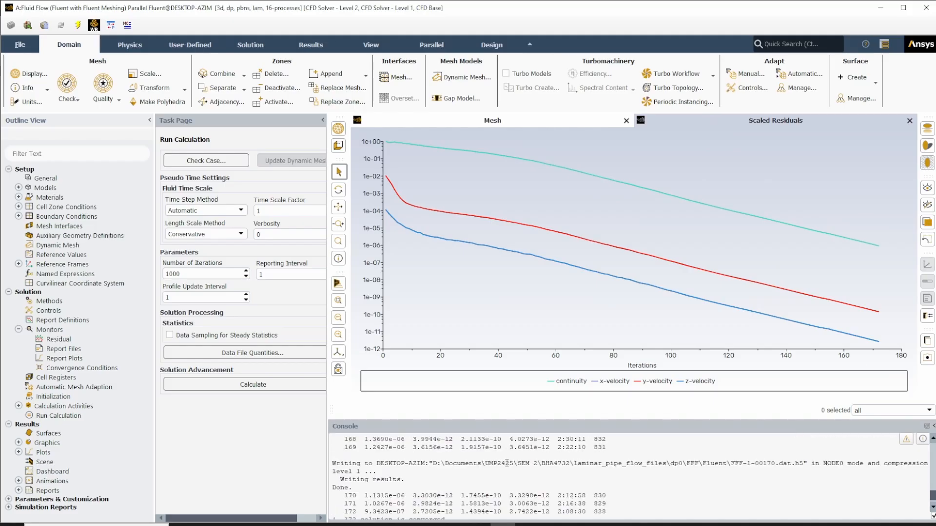
{"action": "scroll", "coordinate": [420, 484], "scroll_direction": "down", "scroll_amount": 3}
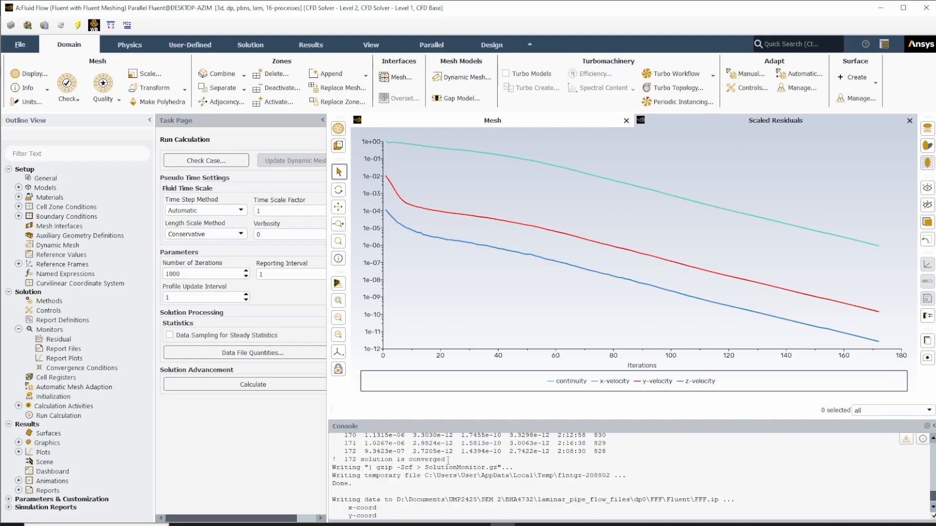
{"action": "left_click_drag", "start_coordinate": [447, 460], "coordinate": [339, 461]}
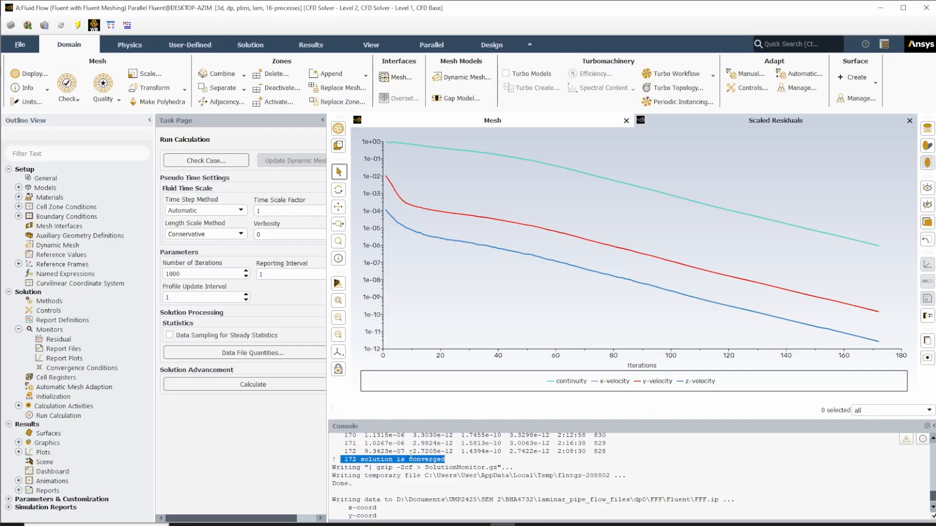
- Review the console messages around the convergence line, including the files written after the final iteration
{"action": "scroll", "coordinate": [411, 455], "scroll_direction": "up", "scroll_amount": 2}
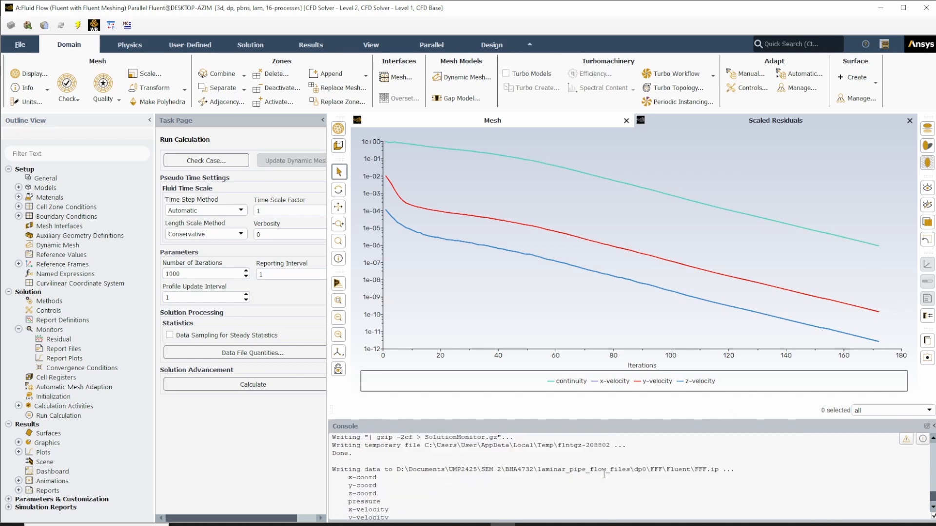
{"action": "scroll", "coordinate": [604, 474], "scroll_direction": "down", "scroll_amount": 2}
{"action": "scroll", "coordinate": [604, 475], "scroll_direction": "up", "scroll_amount": 2}
{"action": "scroll", "coordinate": [371, 474], "scroll_direction": "up", "scroll_amount": 1}
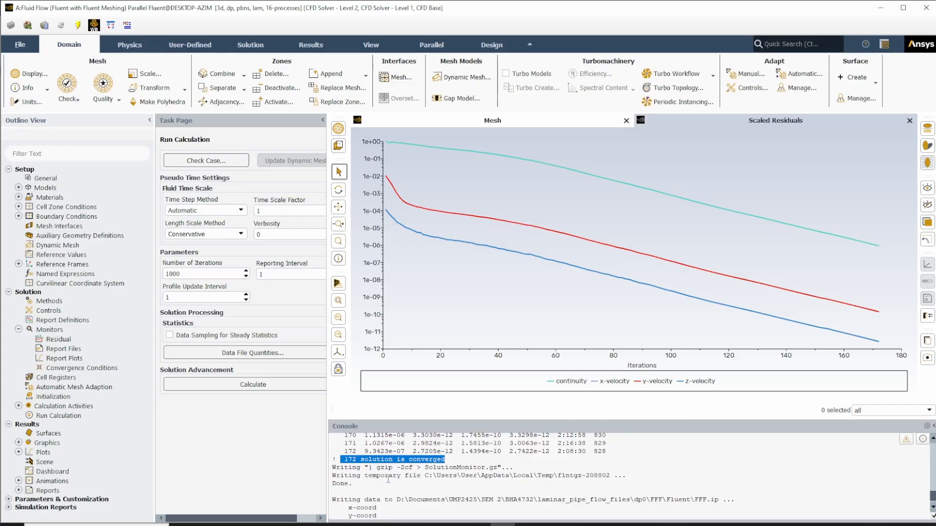
{"action": "scroll", "coordinate": [374, 478], "scroll_direction": "down", "scroll_amount": 1}
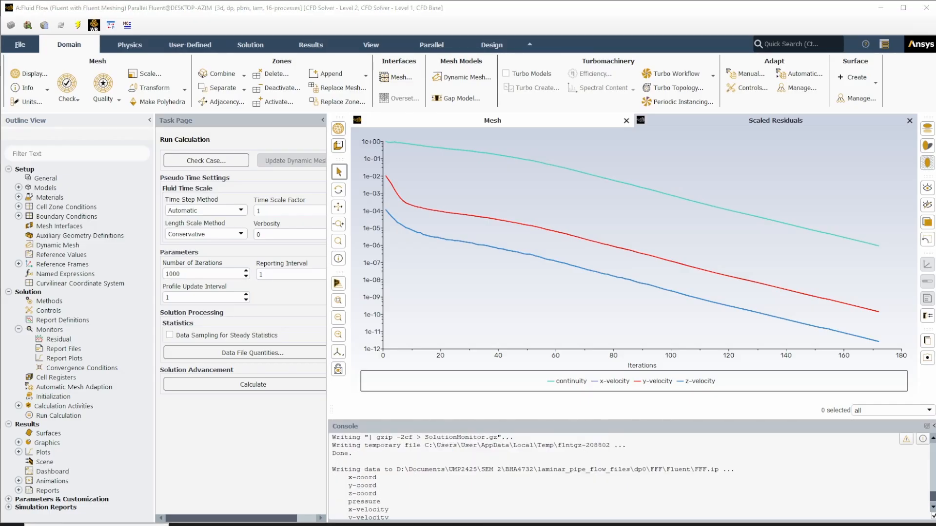
- Switch to File Explorer and browse from BHA4732 through laminar_pipe_flow_files, dp0 and FFF to the Fluent folder to examine the autosaved data files
{"action": "left_click", "coordinate": [231, 525]}
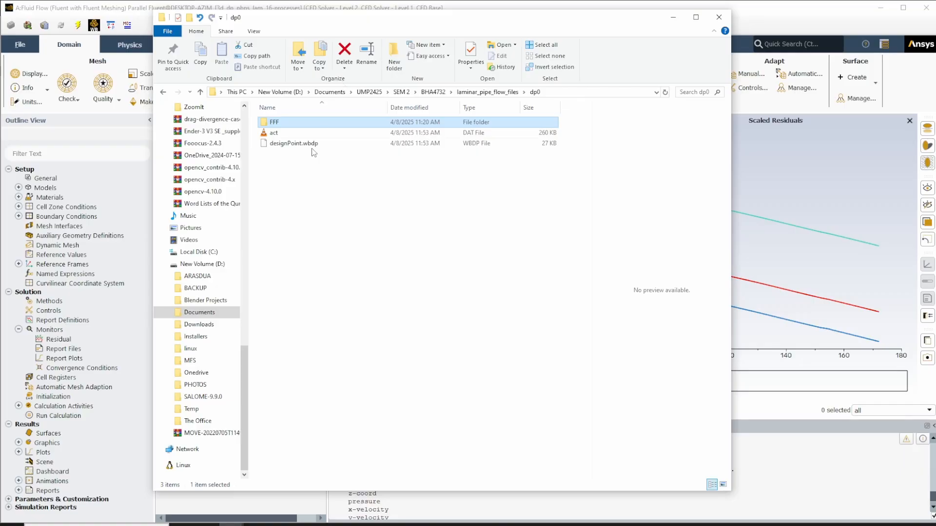
{"action": "left_click", "coordinate": [488, 92]}
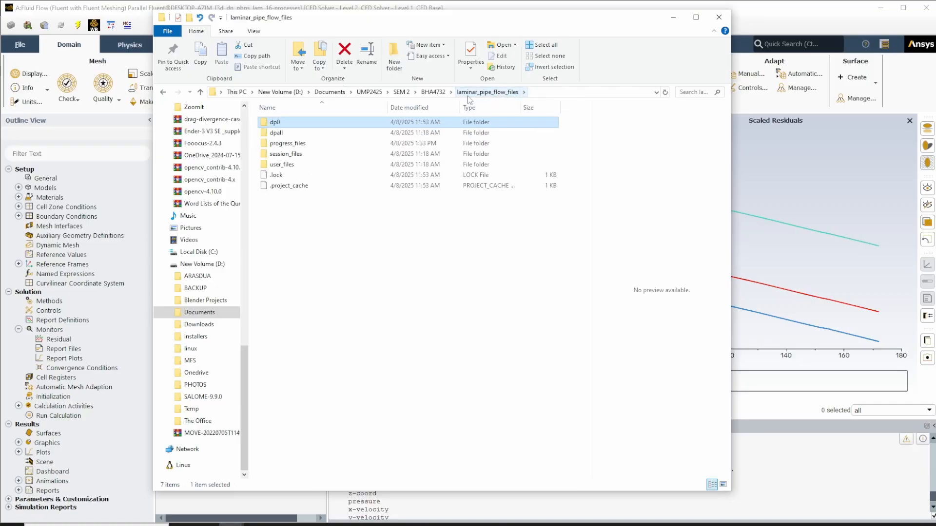
{"action": "left_click", "coordinate": [434, 92]}
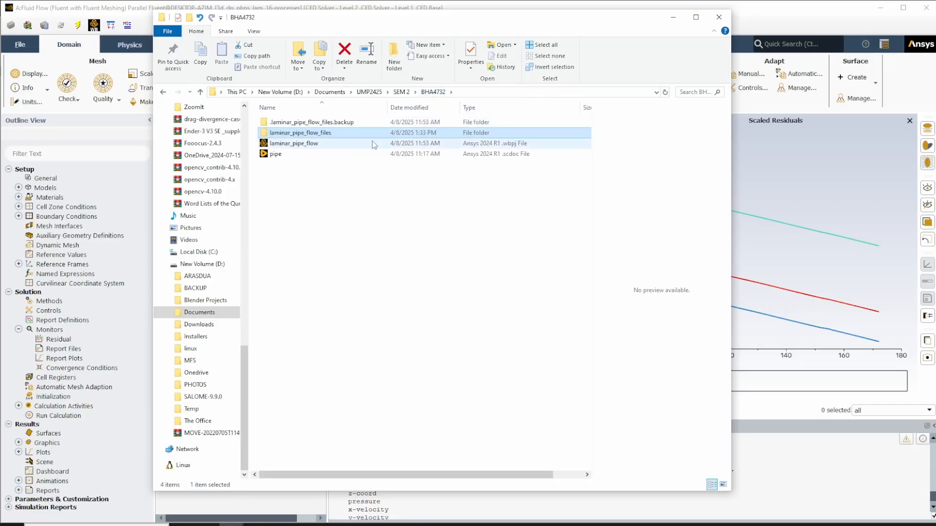
{"action": "double_click", "coordinate": [316, 135]}
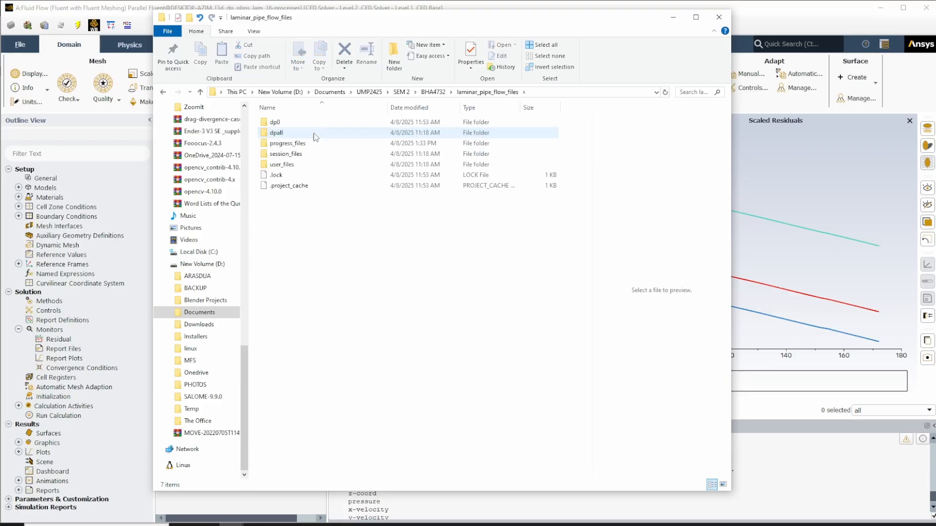
{"action": "double_click", "coordinate": [287, 125]}
{"action": "double_click", "coordinate": [285, 126]}
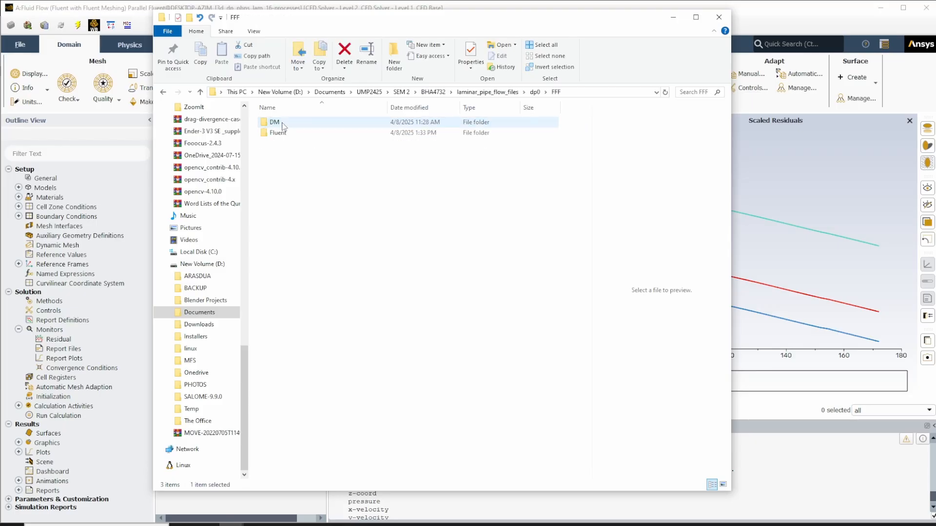
{"action": "double_click", "coordinate": [284, 131]}
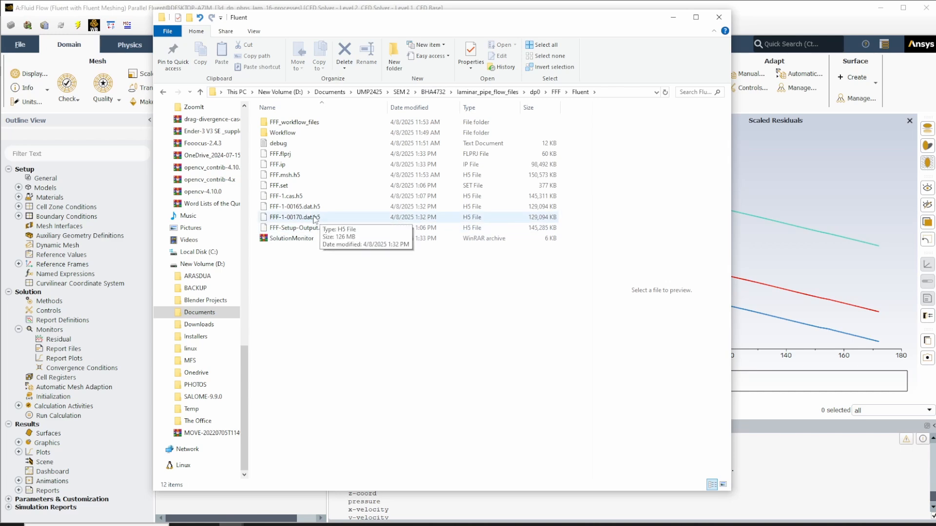
- Return to Fluent and compare the last autosave message in the console with the final converged iteration
{"action": "left_click", "coordinate": [782, 454]}
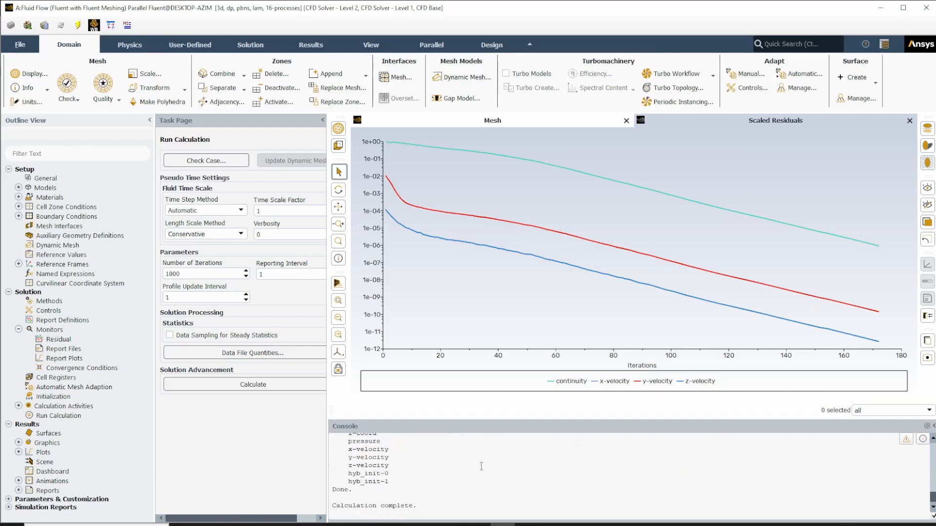
{"action": "scroll", "coordinate": [468, 470], "scroll_direction": "up", "scroll_amount": 4}
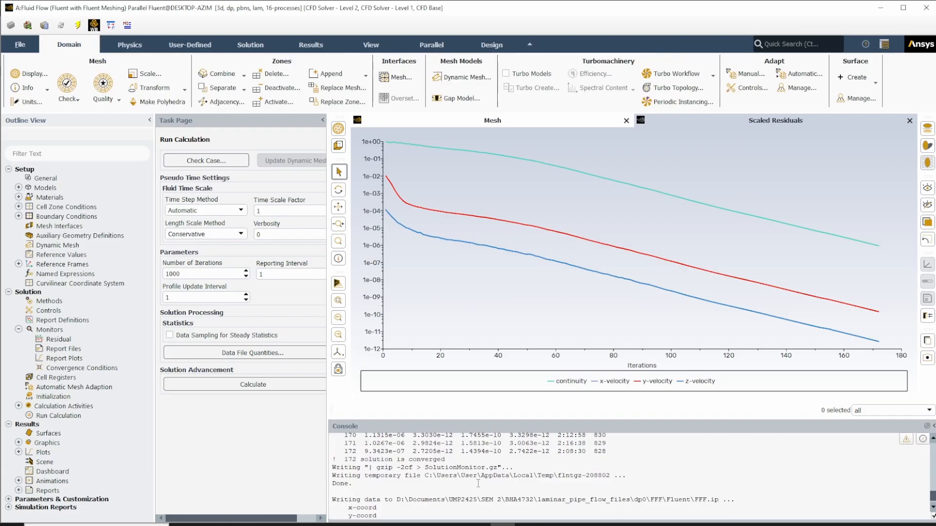
{"action": "scroll", "coordinate": [502, 482], "scroll_direction": "up", "scroll_amount": 3}
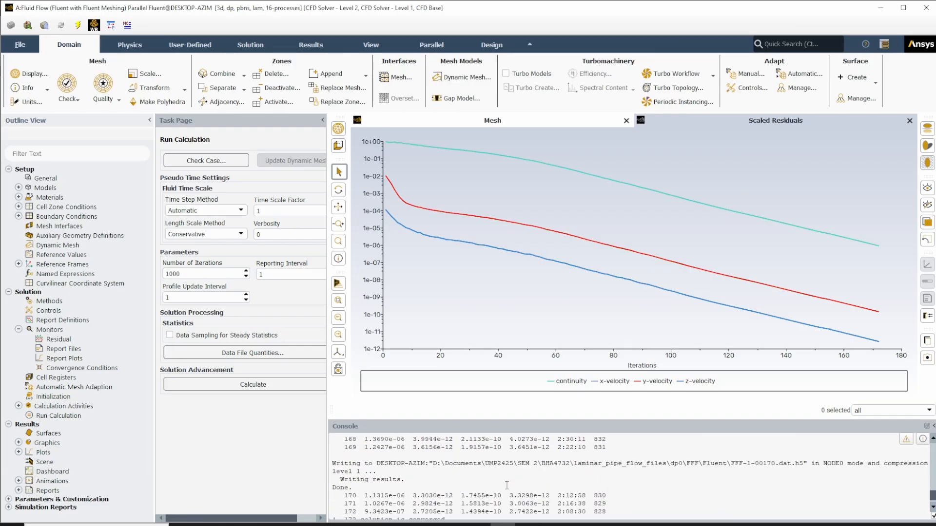
{"action": "scroll", "coordinate": [507, 486], "scroll_direction": "down", "scroll_amount": 1}
{"action": "scroll", "coordinate": [677, 504], "scroll_direction": "up", "scroll_amount": 1}
{"action": "scroll", "coordinate": [448, 488], "scroll_direction": "down", "scroll_amount": 2}
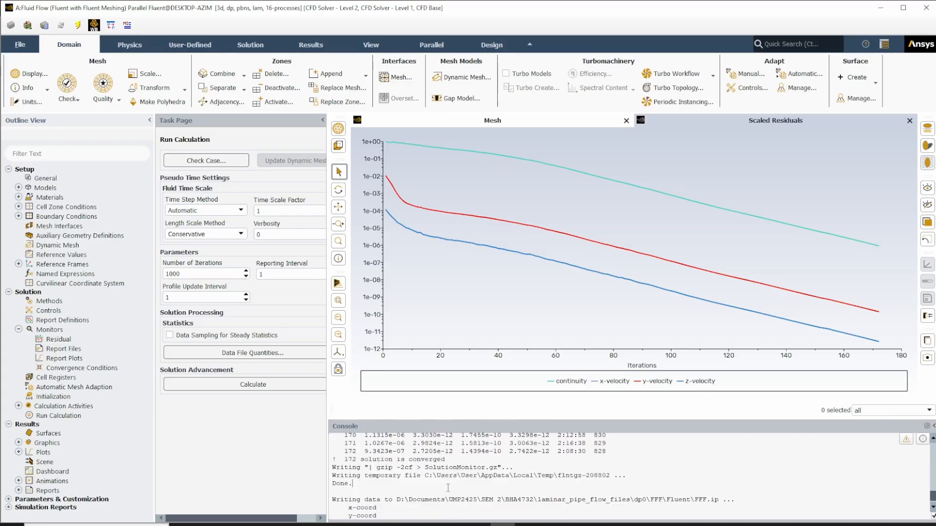
{"action": "scroll", "coordinate": [444, 462], "scroll_direction": "down", "scroll_amount": 1}
{"action": "scroll", "coordinate": [445, 461], "scroll_direction": "down", "scroll_amount": 2}
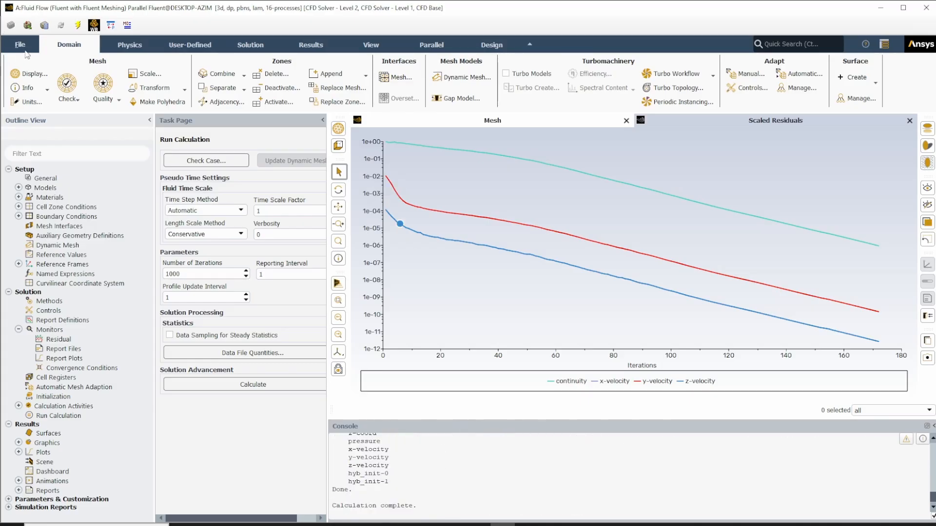
- Save the project from Fluent and check the newly written data file in the Fluent folder
{"action": "left_click", "coordinate": [20, 45]}
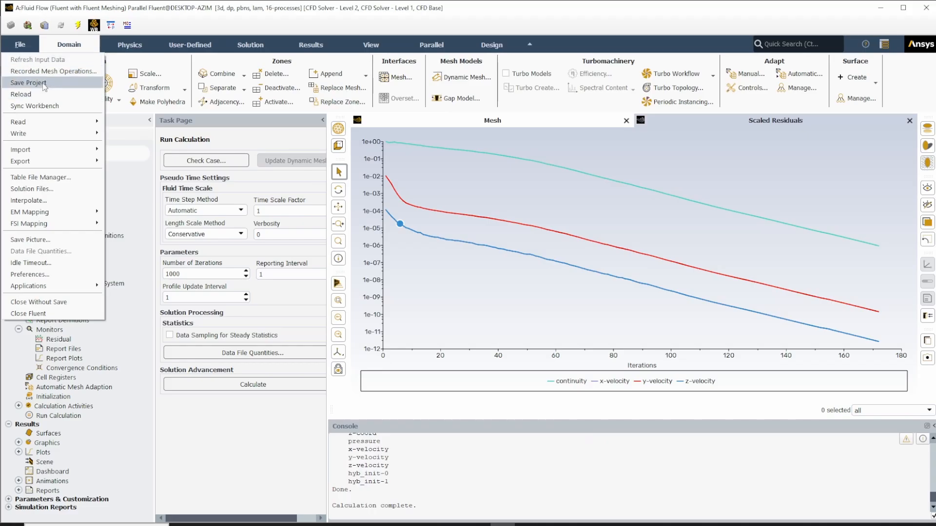
{"action": "left_click", "coordinate": [43, 83]}
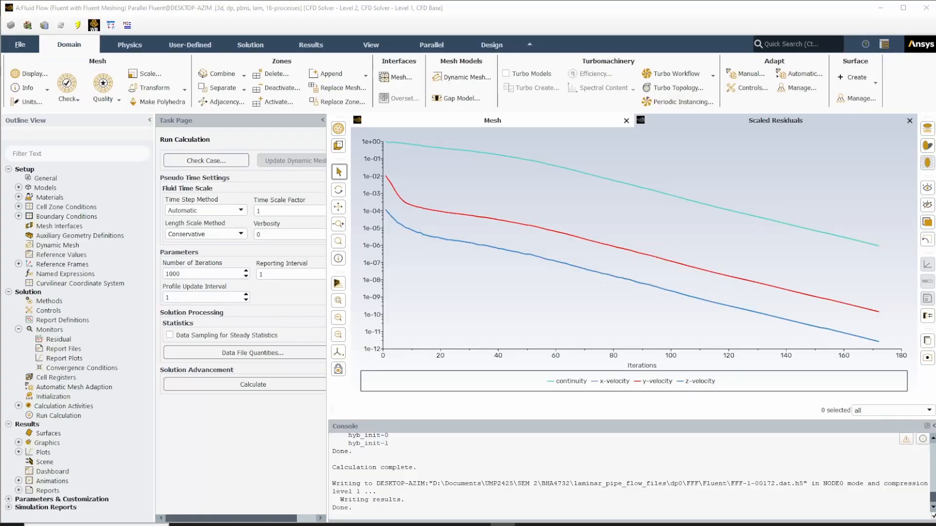
{"action": "left_click", "coordinate": [232, 525]}
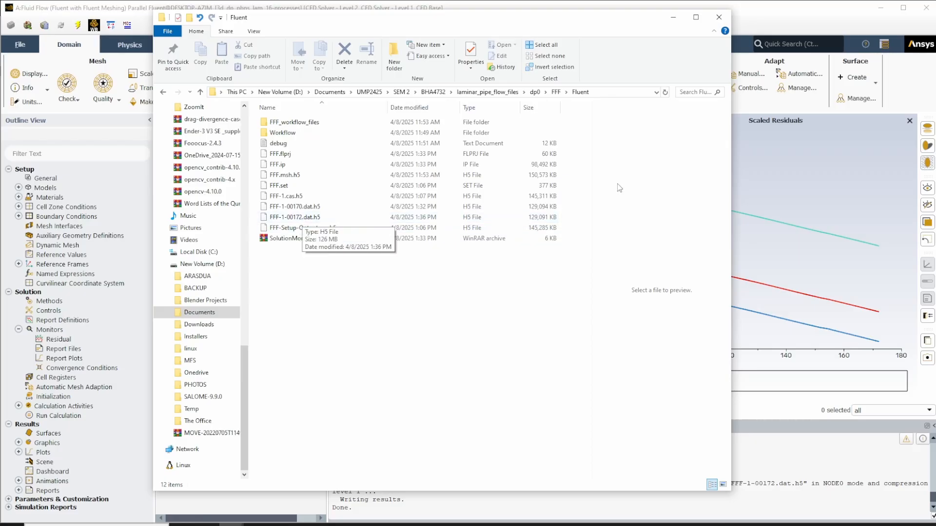
{"action": "left_click", "coordinate": [806, 12]}
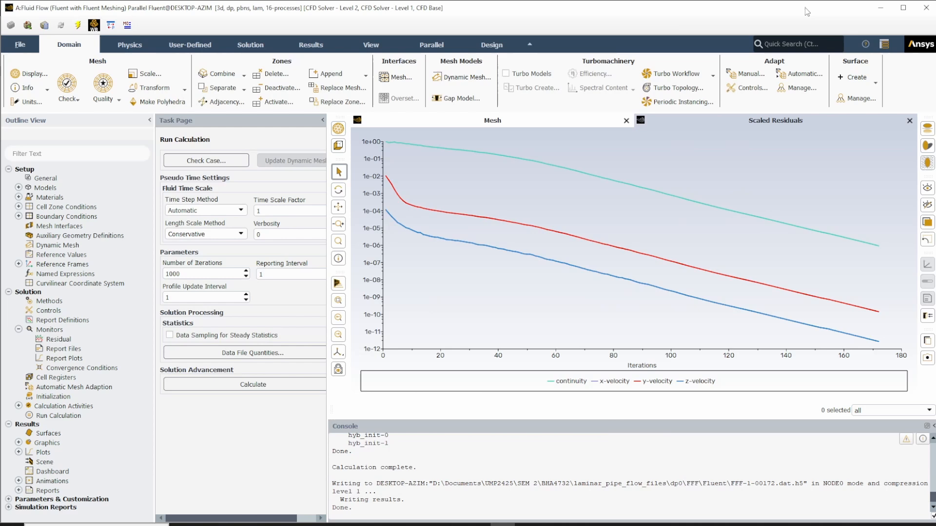
- Open the Case & Data export dialog to view the existing case and data files, and cancel it
{"action": "left_click", "coordinate": [29, 49]}
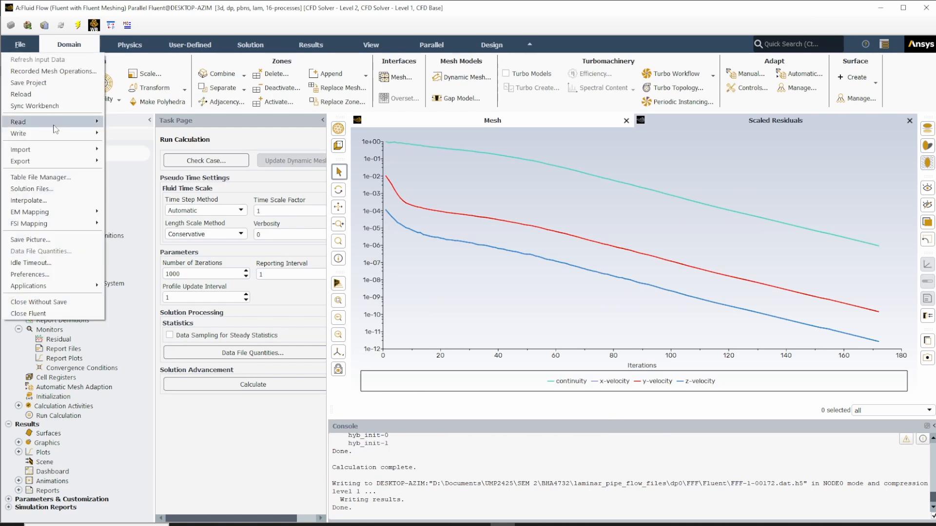
{"action": "mouse_move", "coordinate": [57, 134]}
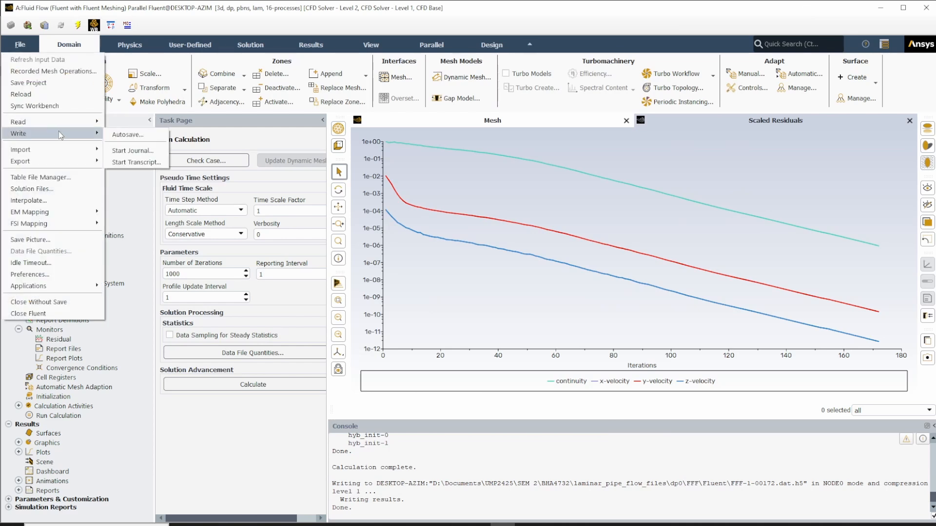
{"action": "mouse_move", "coordinate": [58, 165]}
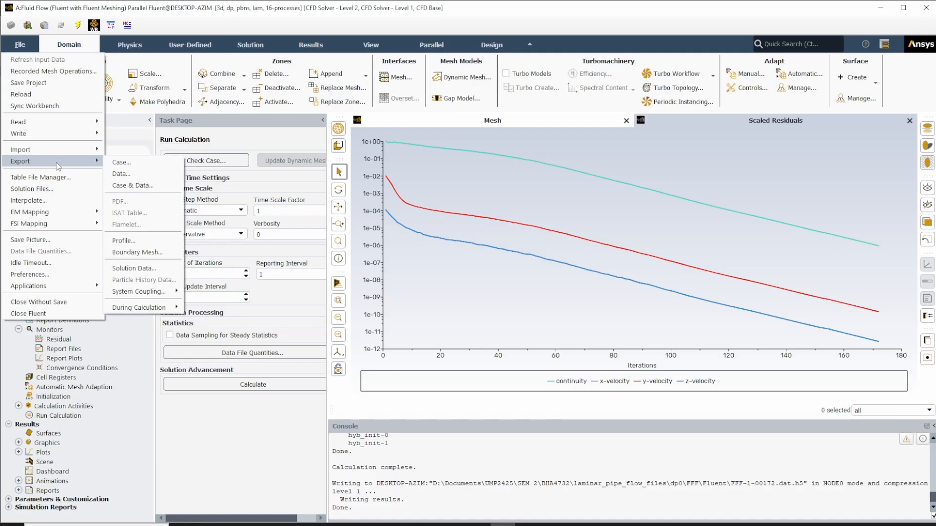
{"action": "left_click", "coordinate": [137, 186]}
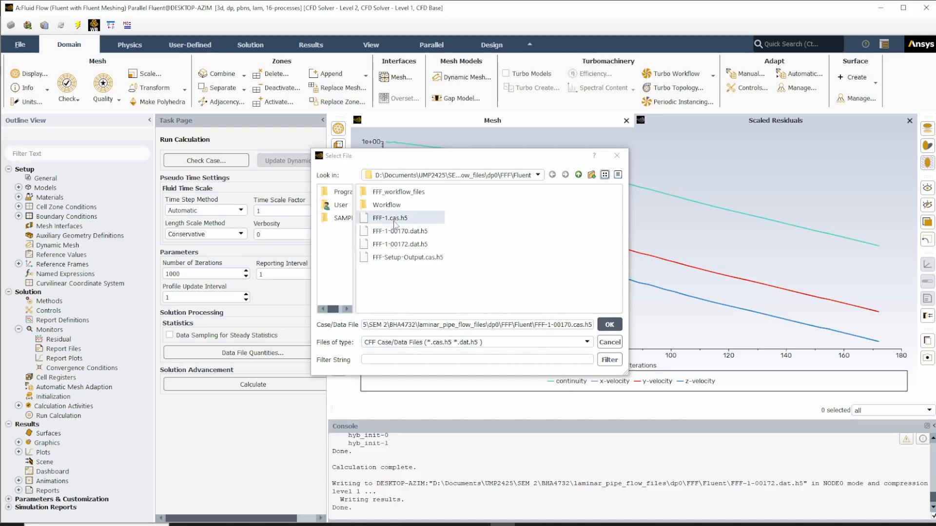
{"action": "left_click", "coordinate": [609, 342]}
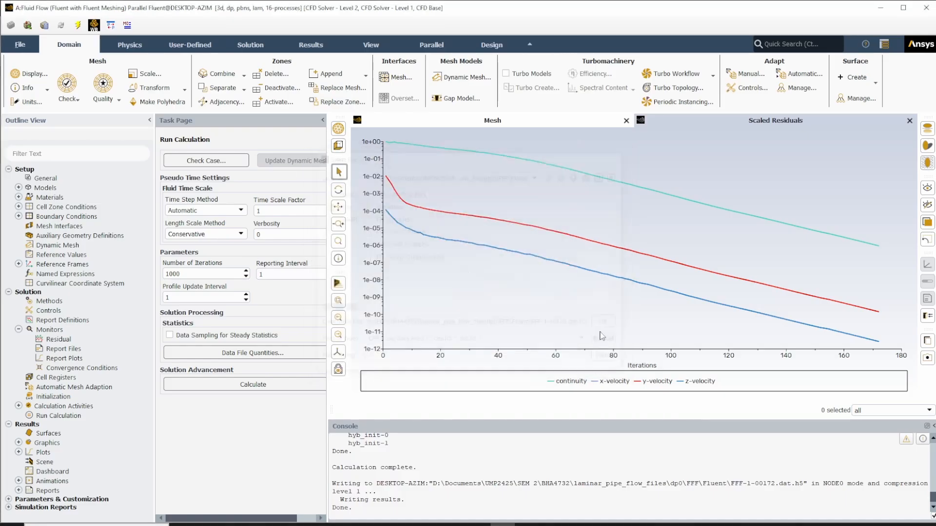
- Open the Case export dialog to examine the available case files, and close it without exporting
{"action": "left_click", "coordinate": [20, 44]}
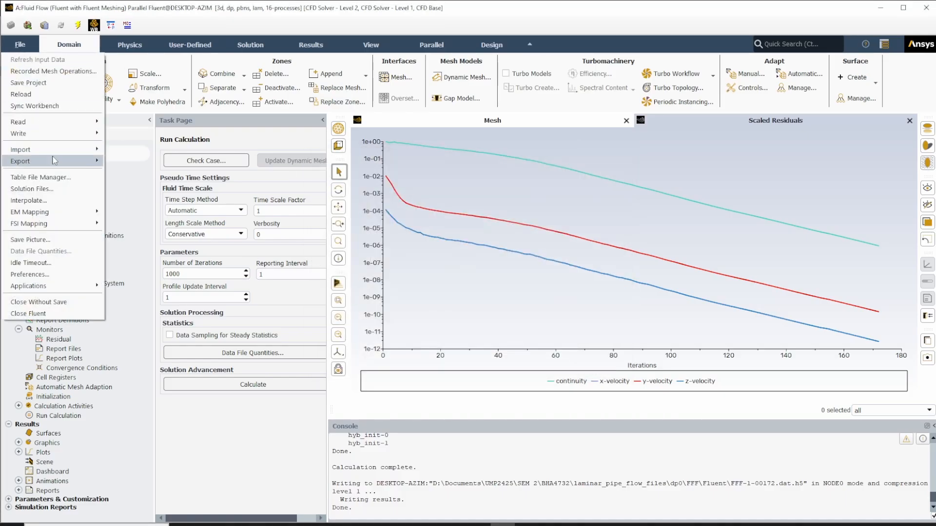
{"action": "left_click", "coordinate": [146, 162]}
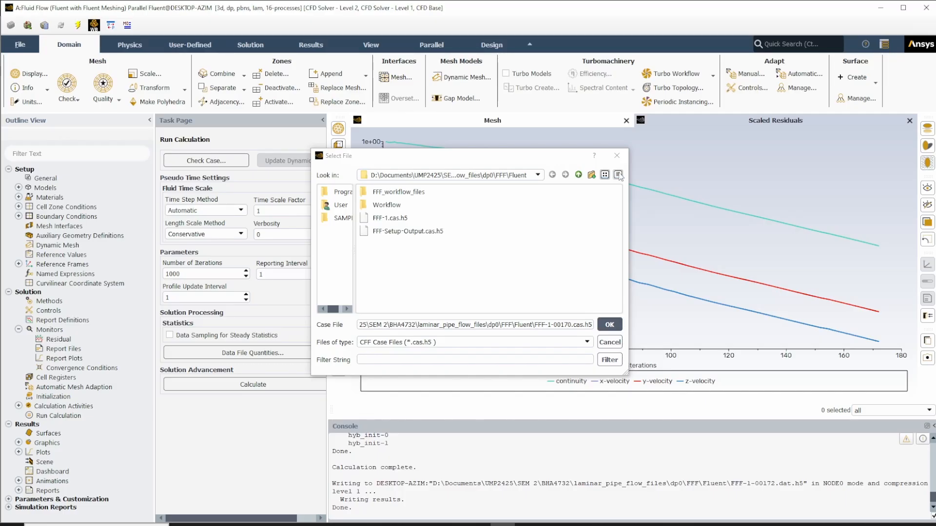
{"action": "left_click_drag", "start_coordinate": [574, 161], "coordinate": [583, 126]}
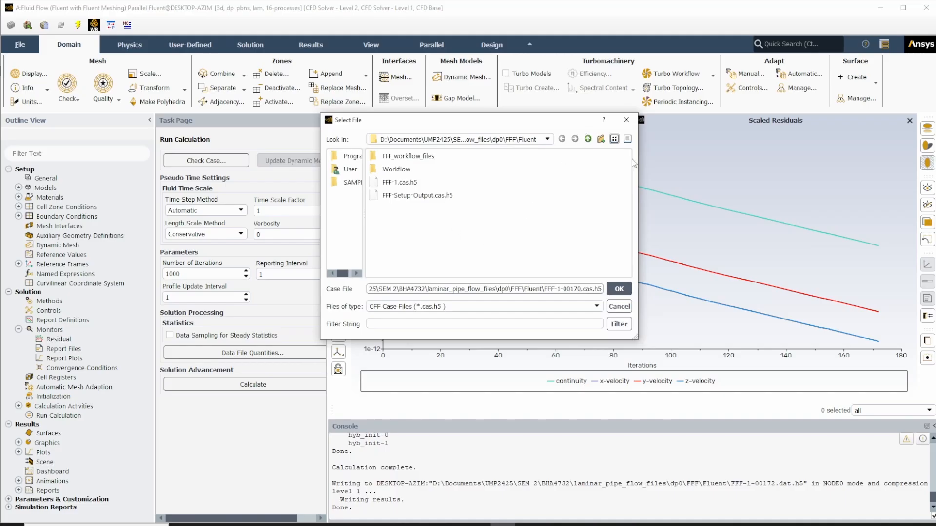
{"action": "left_click", "coordinate": [626, 120]}
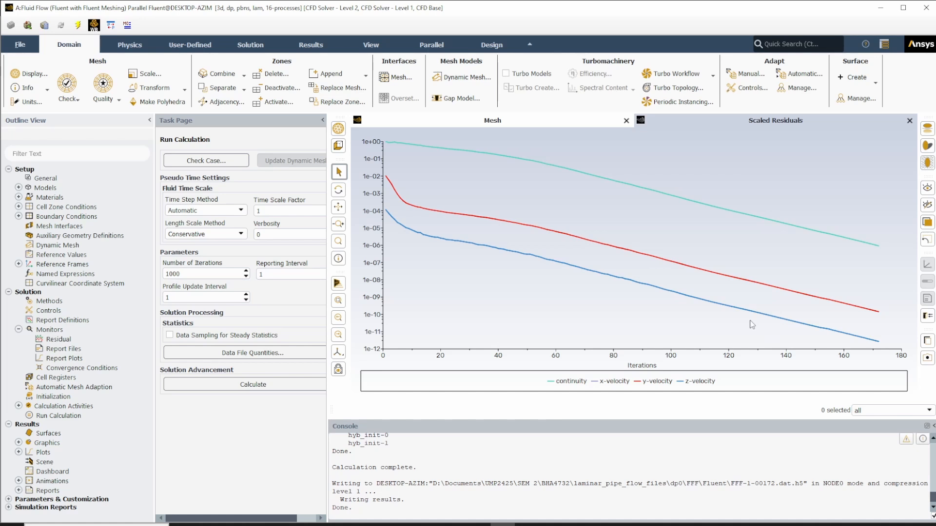
{"action": "mouse_move", "coordinate": [664, 294]}
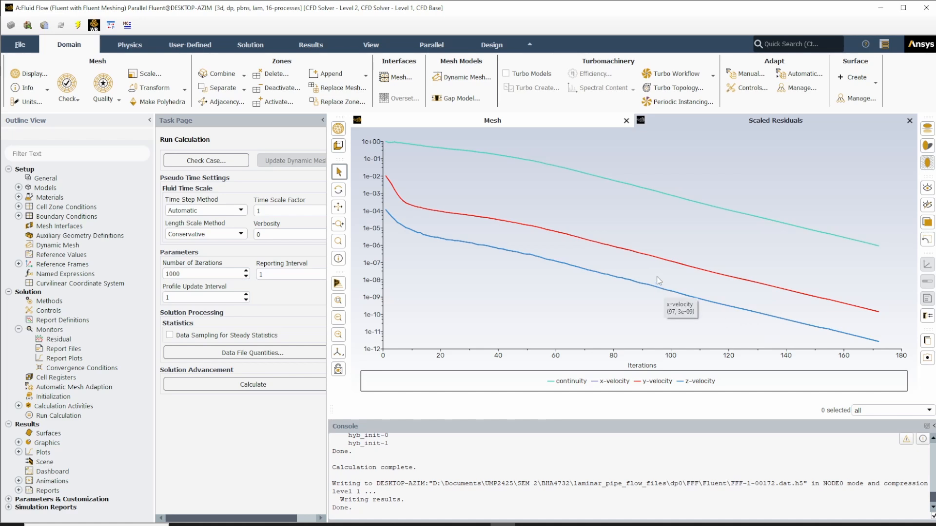